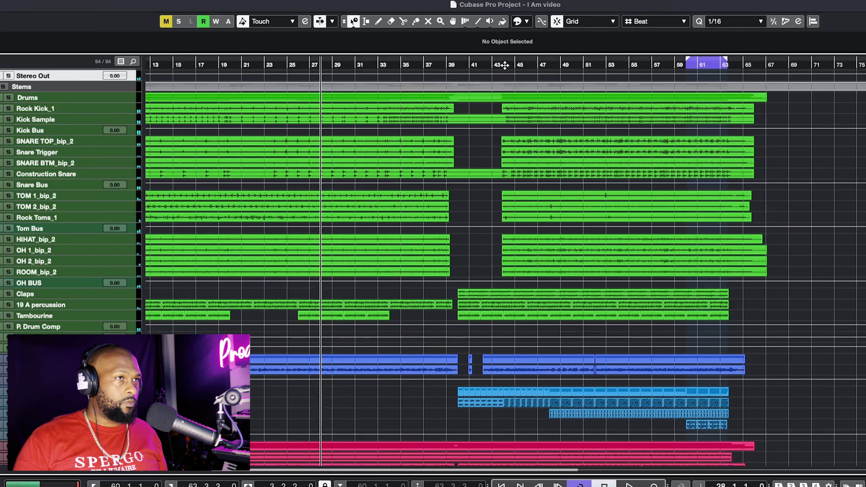
# - Play the full mix from just before bar 43 and activate the Object Selection tool with normal sizing
pyautogui.moveTo(505, 65); pyautogui.dragTo(496, 66)
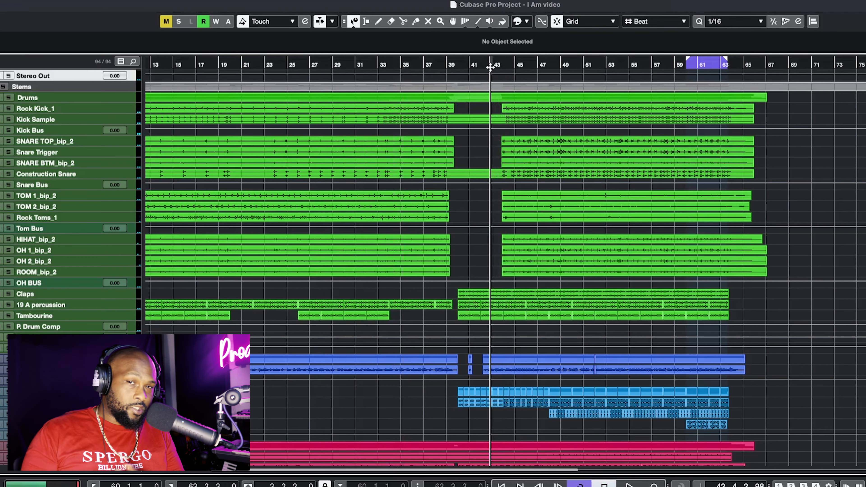
pyautogui.press('space')
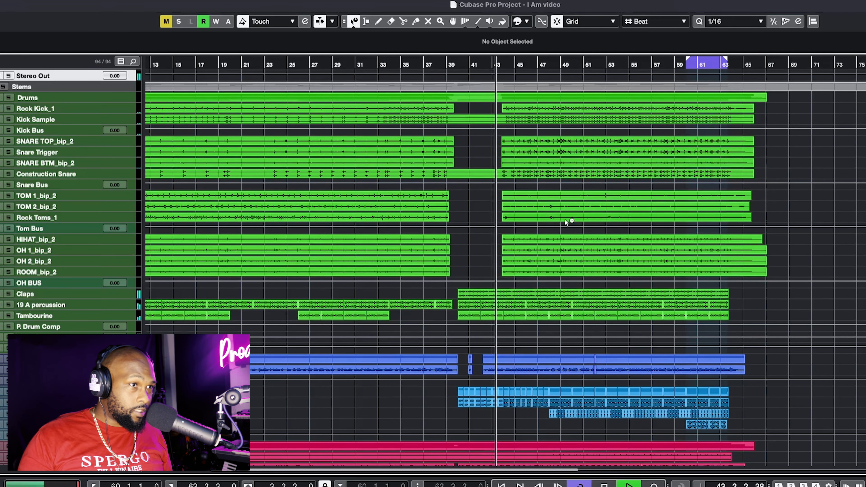
pyautogui.scroll(3, 565, 219)
pyautogui.scroll(-1, 563, 220)
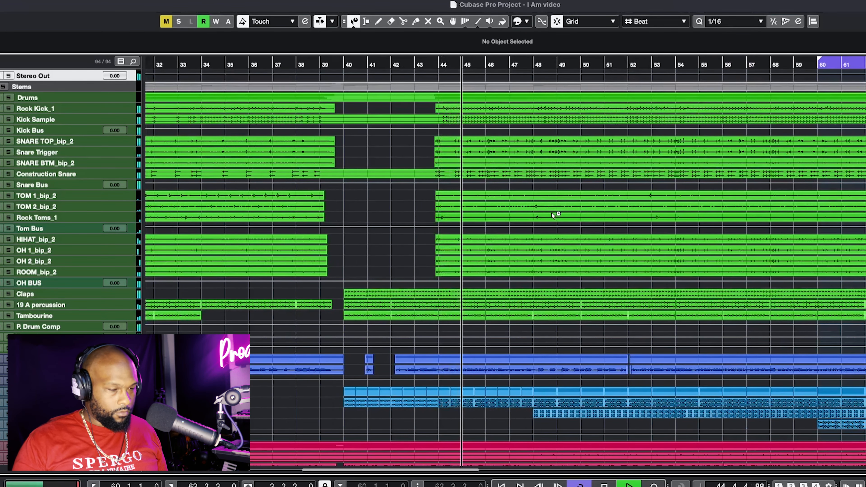
pyautogui.press('1')
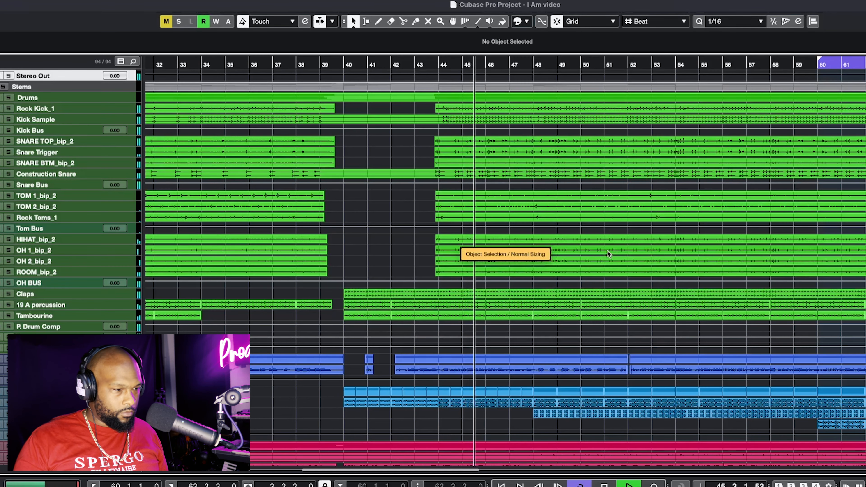
pyautogui.scroll(-2, 607, 251)
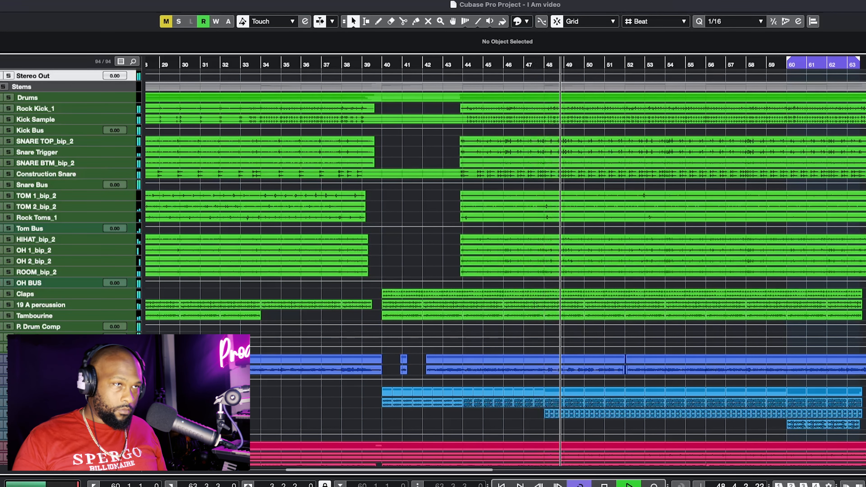
# - Solo the Drums folder and listen to the drum tracks on their own, then stop playback
pyautogui.click(10, 98)
pyautogui.scroll(1, 422, 311)
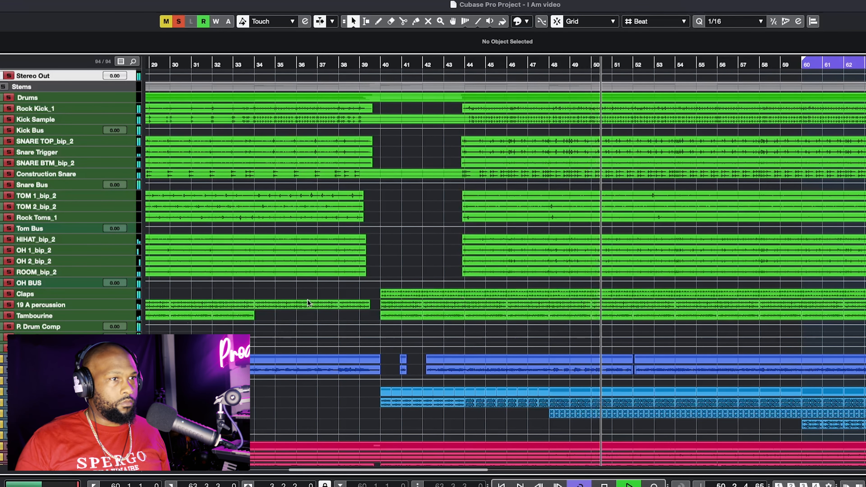
pyautogui.scroll(-1, 364, 200)
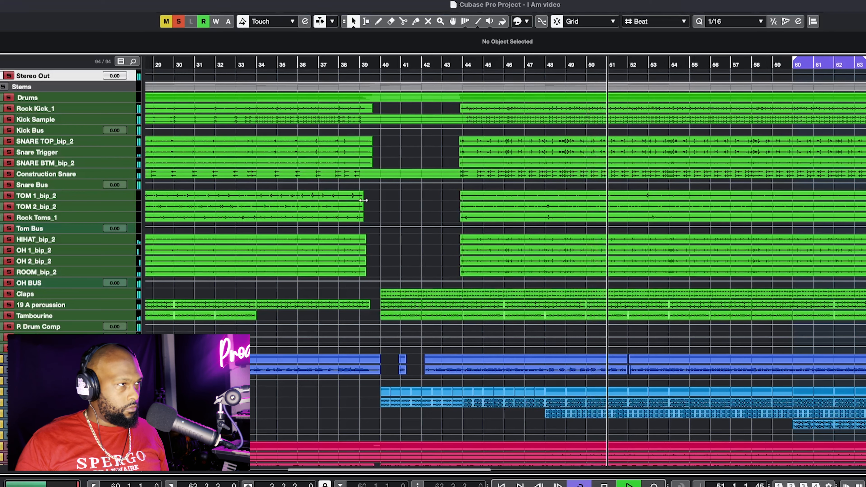
pyautogui.scroll(-1, 528, 203)
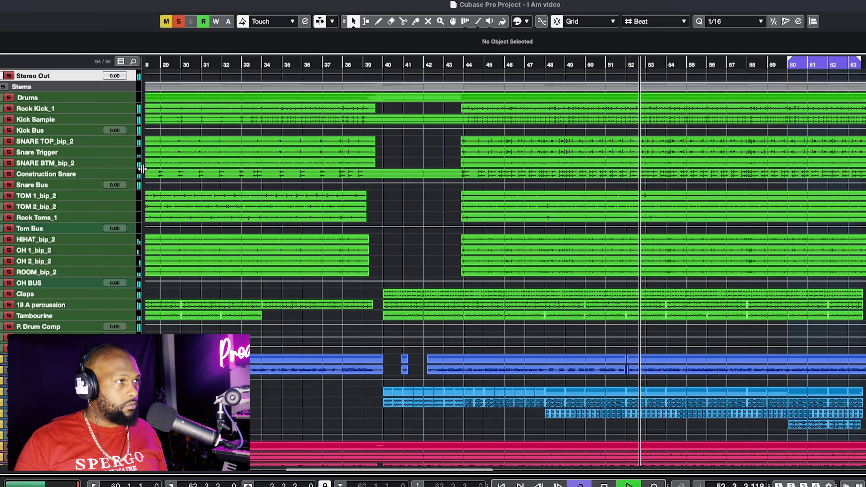
pyautogui.press('space')
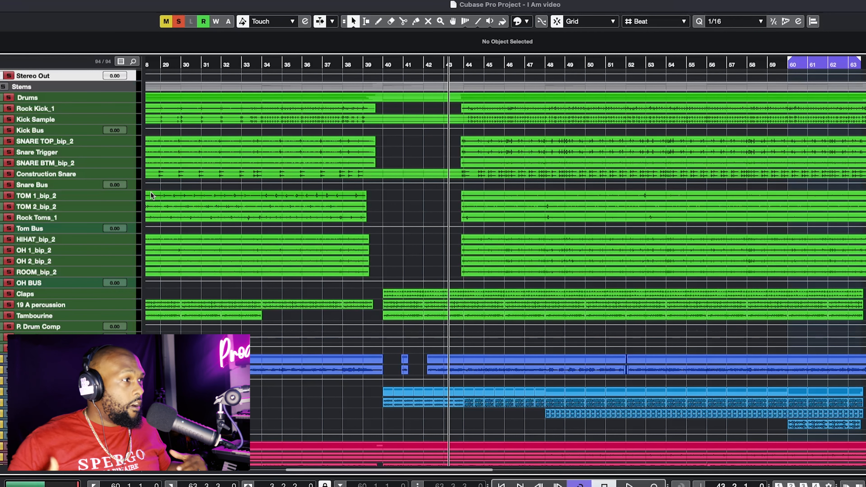
# - Set the playhead to bar 44 and audition the soloed drums from there
pyautogui.scroll(-4, 444, 209)
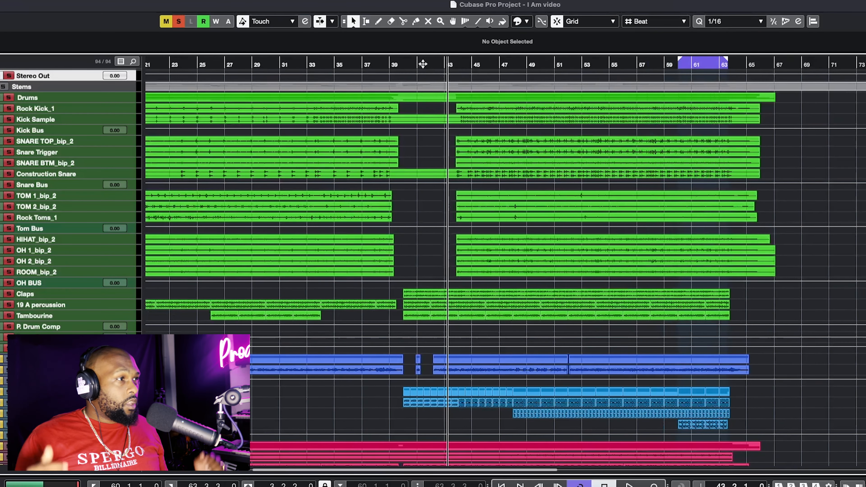
pyautogui.click(459, 67)
pyautogui.click(458, 66)
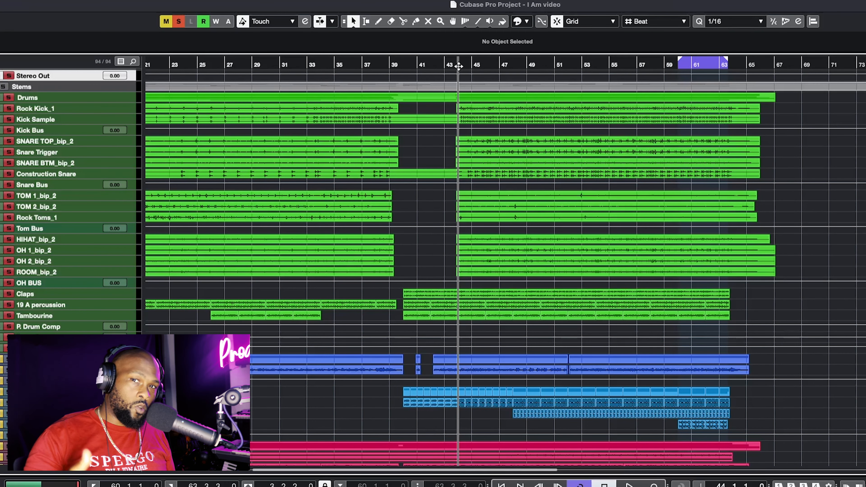
pyautogui.press('space')
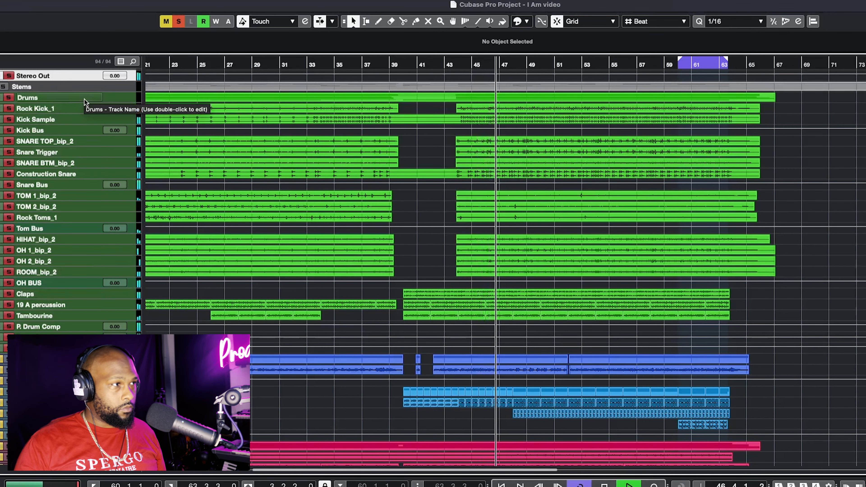
pyautogui.press('space')
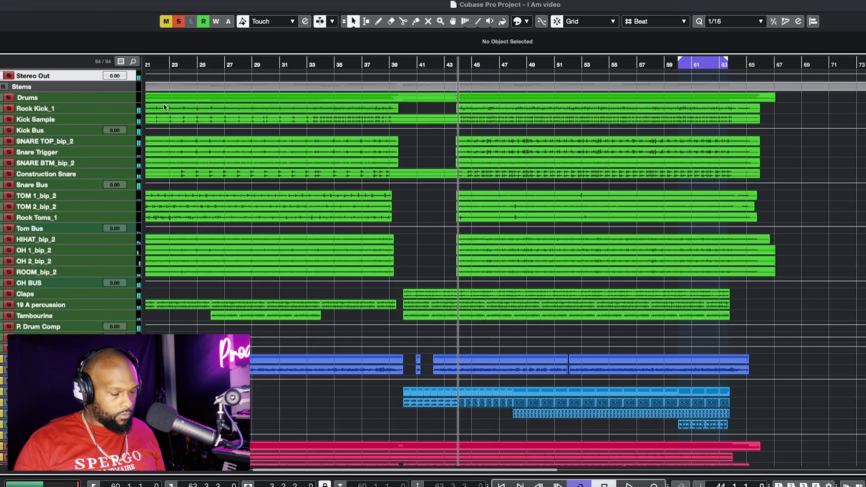
pyautogui.press('space')
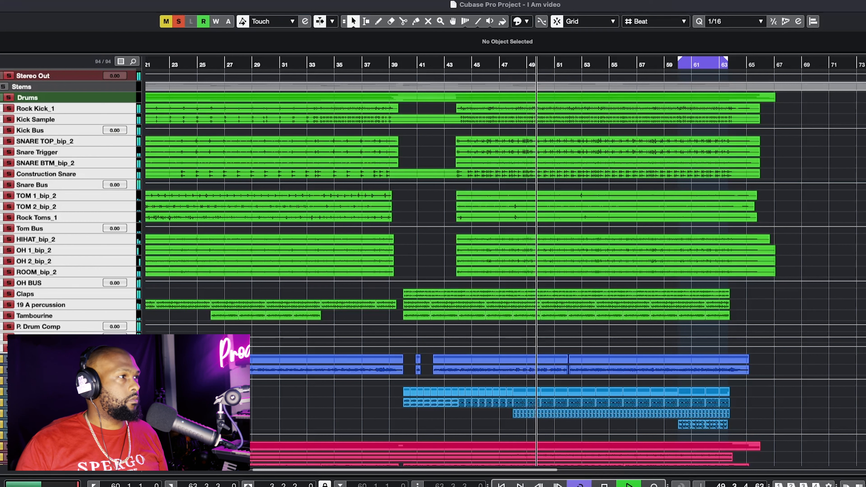
pyautogui.press('space')
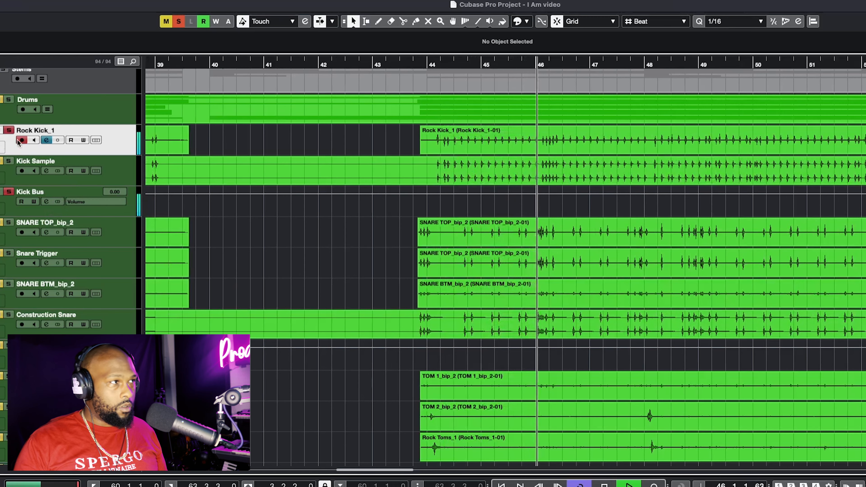
# - Open the Rock Kick_1 channel settings and compare the kick with the SSLGChannel Mono insert active and bypassed
pyautogui.click(46, 140)
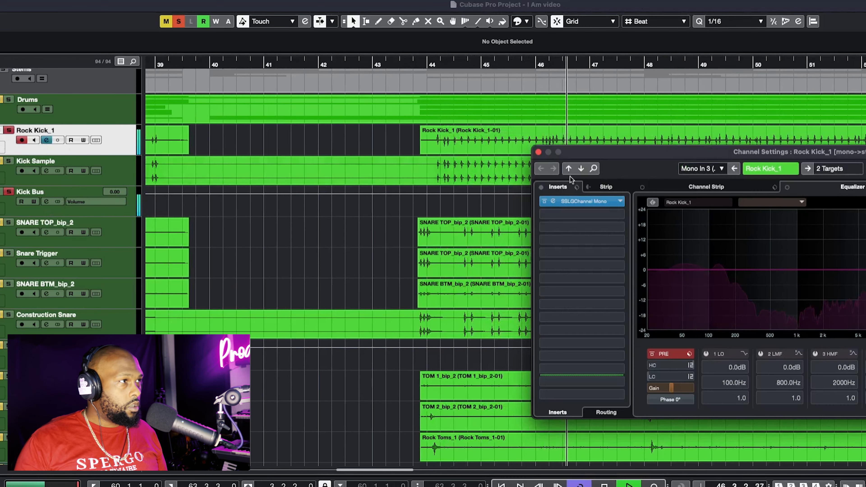
pyautogui.click(544, 200)
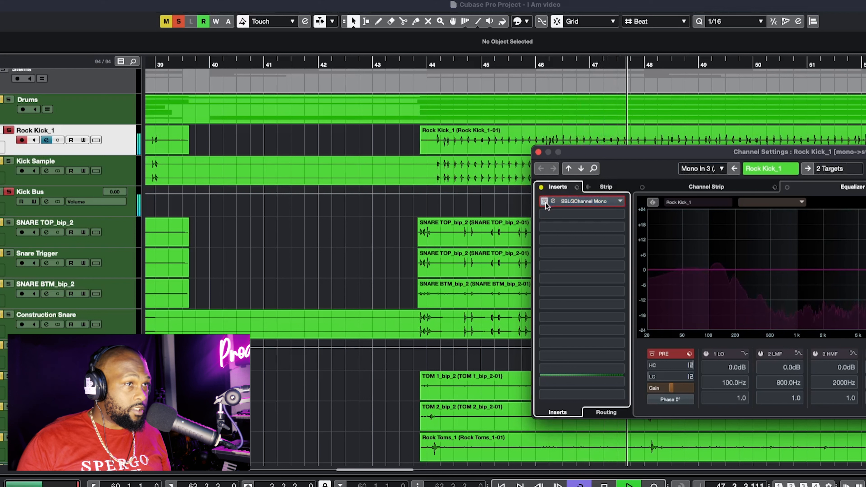
pyautogui.click(545, 201)
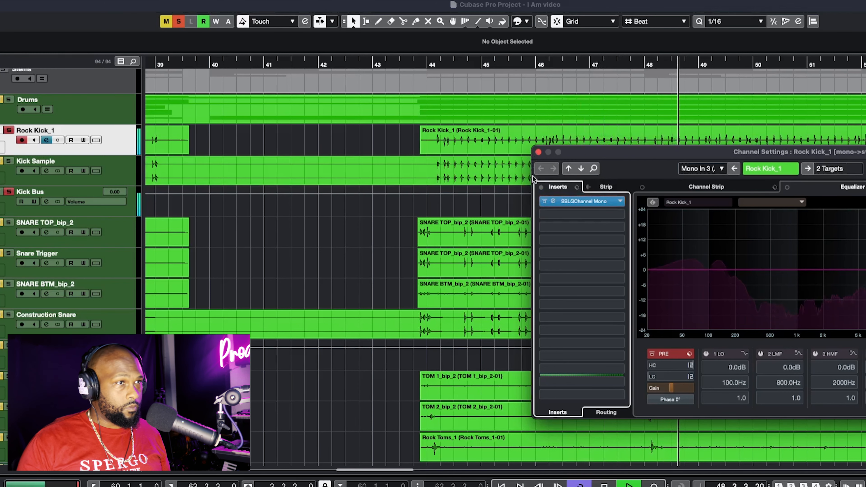
pyautogui.click(545, 201)
pyautogui.press('space')
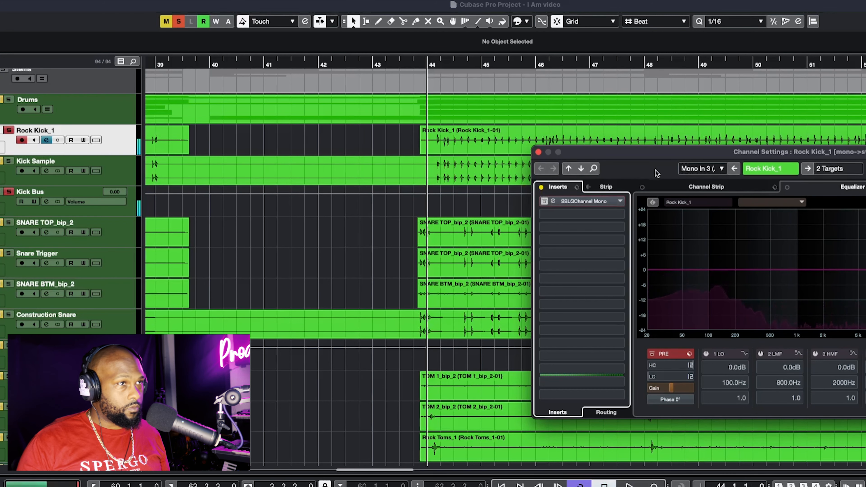
# - Reactivate the SSLGChannel Mono insert on Rock Kick_1 and open its editor, arranging both windows so they are fully readable
pyautogui.moveTo(661, 156); pyautogui.dragTo(466, 174)
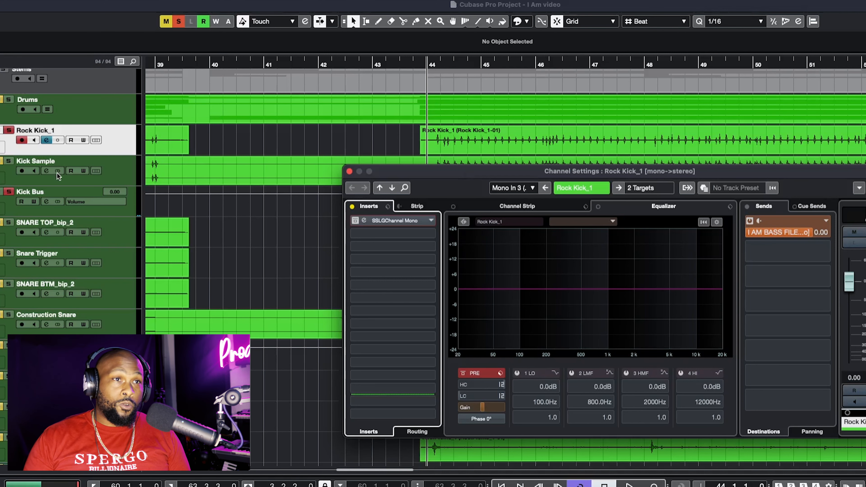
pyautogui.click(356, 221)
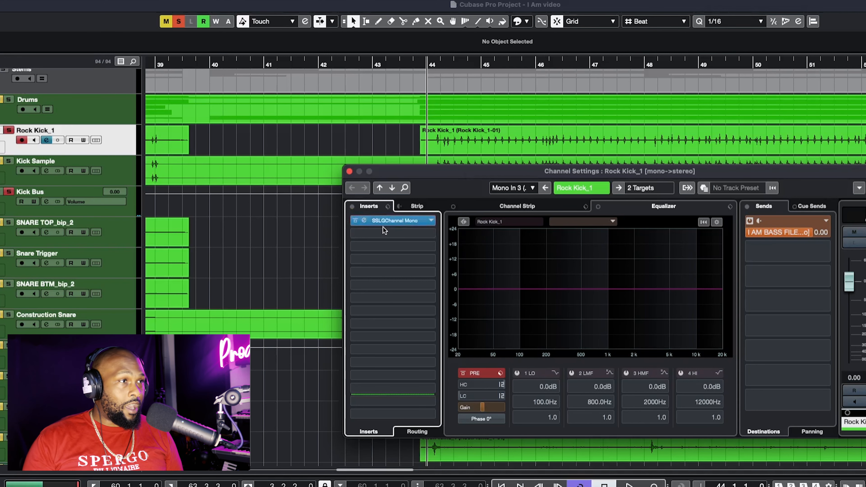
pyautogui.click(364, 221)
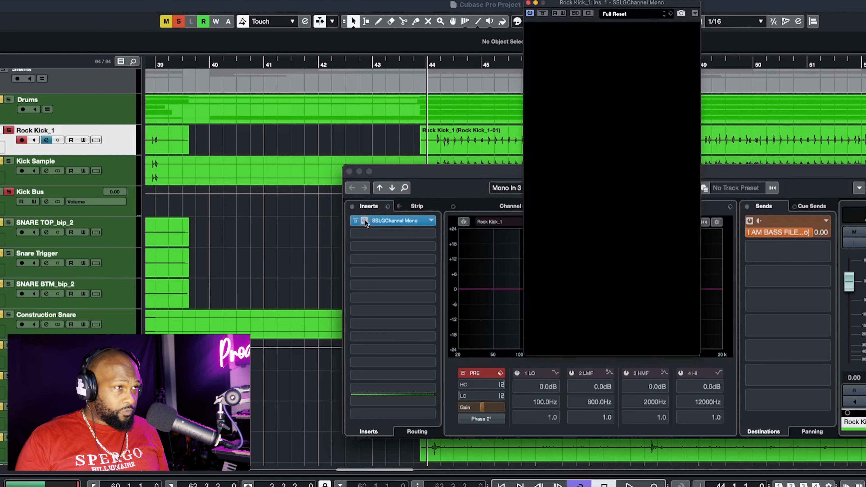
pyautogui.moveTo(602, 2); pyautogui.dragTo(406, 111)
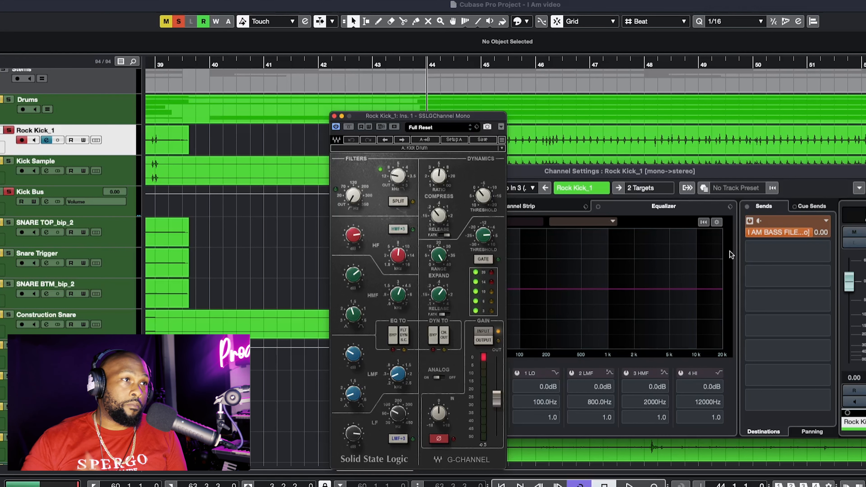
pyautogui.moveTo(391, 117); pyautogui.dragTo(388, 97)
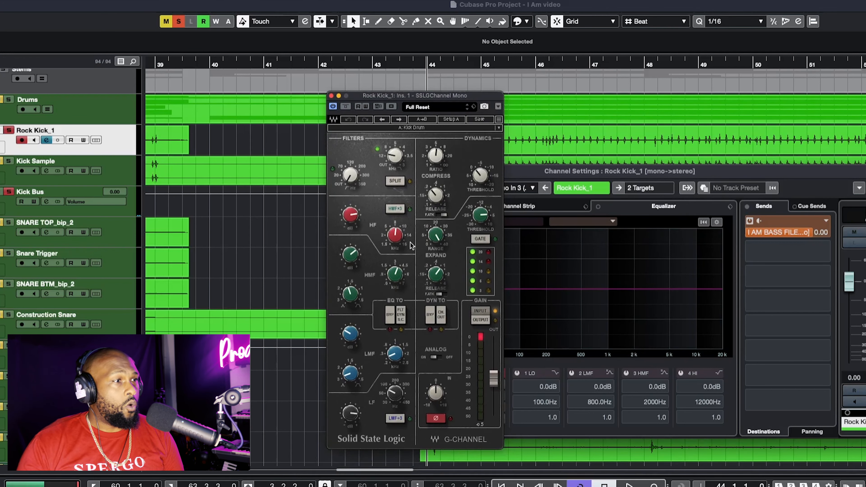
# - Load the Kick Drum preset in the SSLGChannel Mono plug-in on Rock Kick_1
pyautogui.click(442, 107)
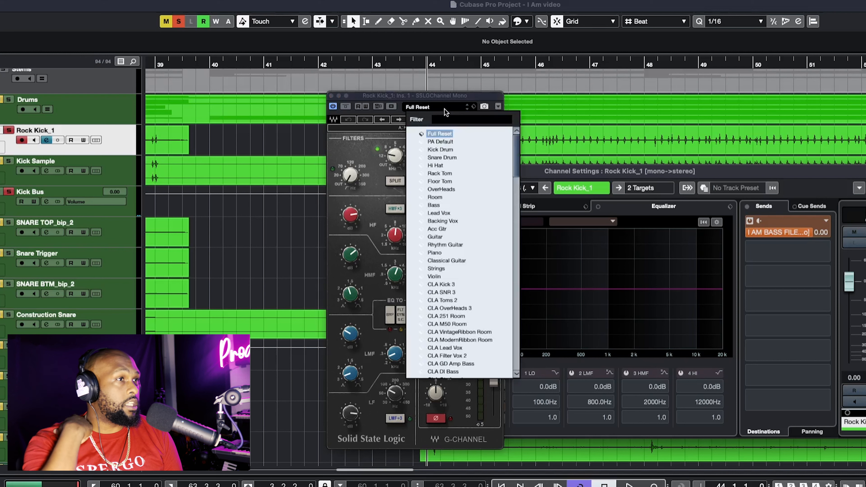
pyautogui.click(451, 119)
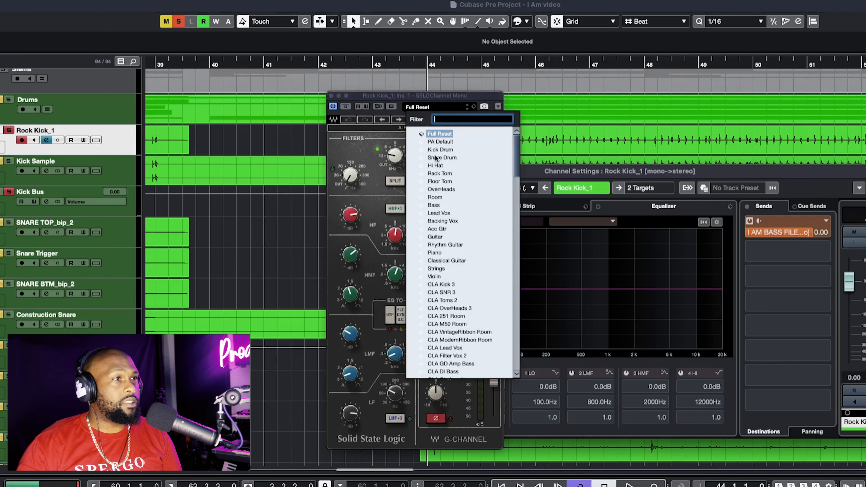
pyautogui.click(449, 151)
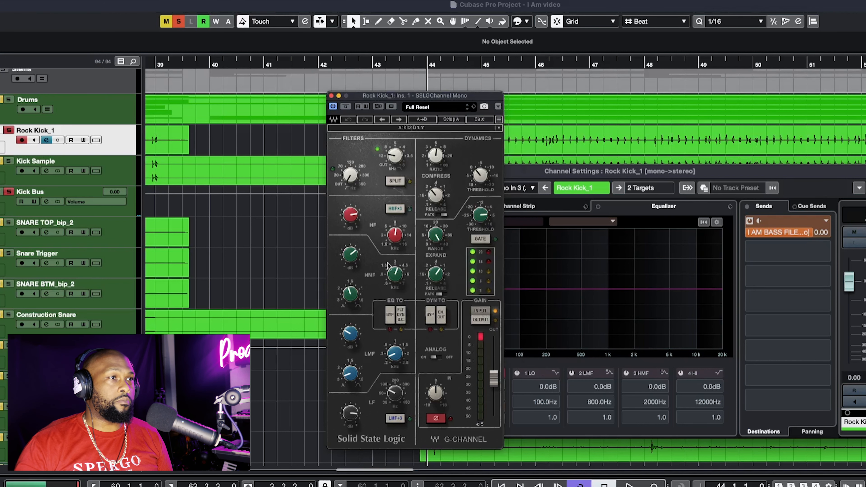
pyautogui.click(439, 109)
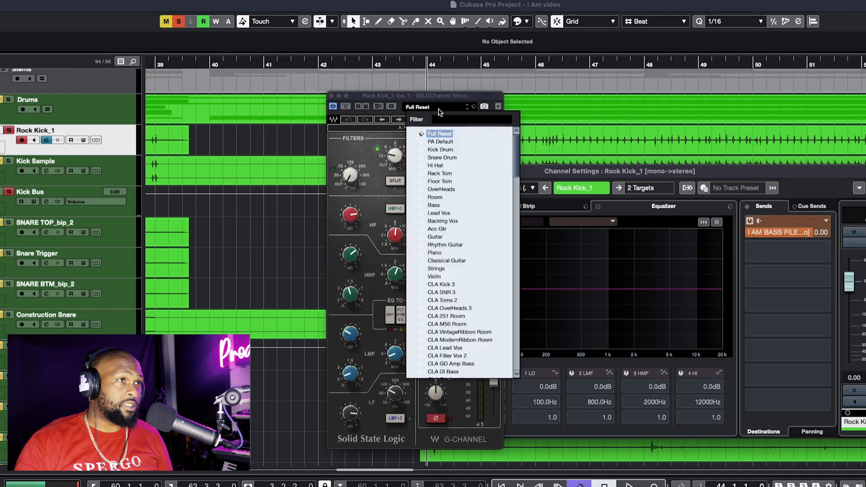
pyautogui.click(443, 151)
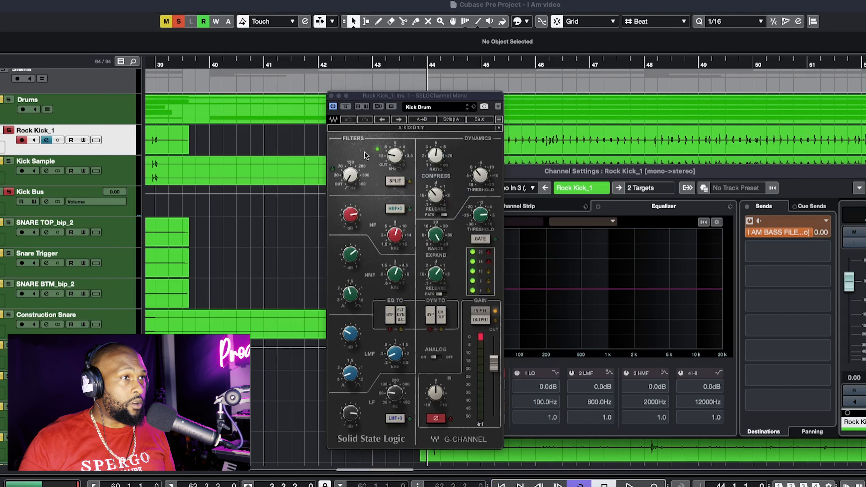
# - Move the plug-in window clear of the track list and audition Rock Kick_1 with the Kick Drum preset
pyautogui.moveTo(412, 99); pyautogui.dragTo(161, 69)
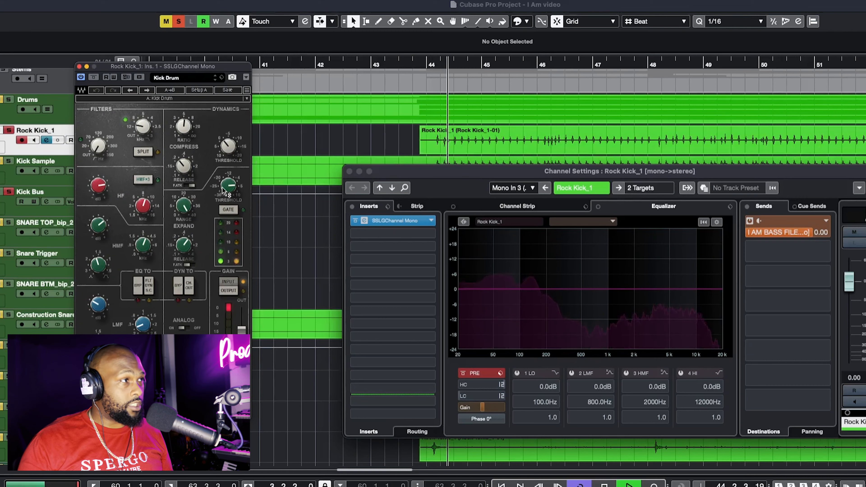
pyautogui.moveTo(201, 67); pyautogui.dragTo(375, 65)
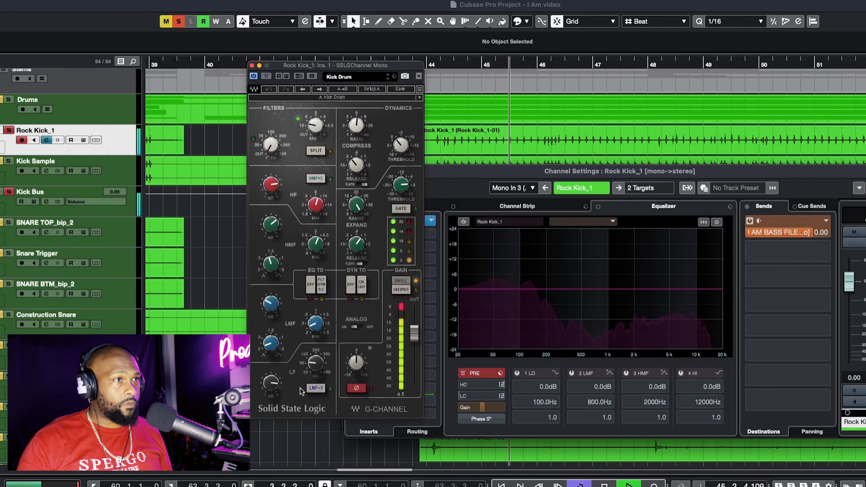
pyautogui.press('space')
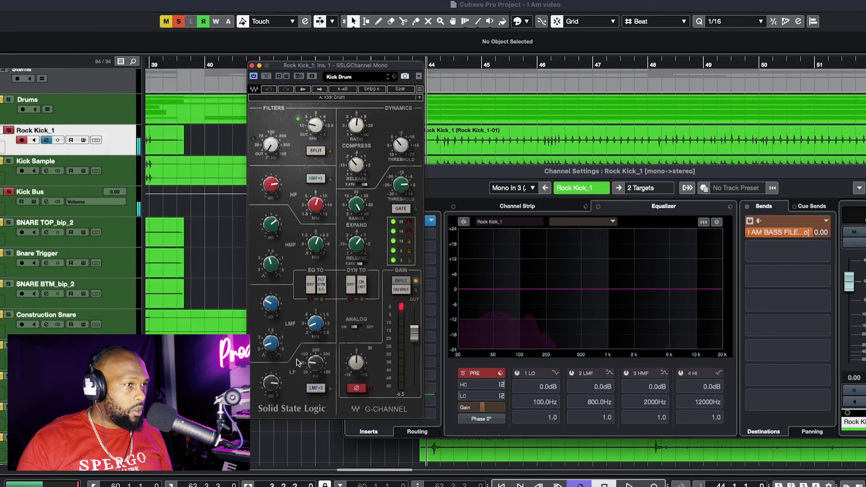
# - Fine-tune the LF band's frequency on the G-Channel EQ while Rock Kick_1 plays
pyautogui.moveTo(327, 372)
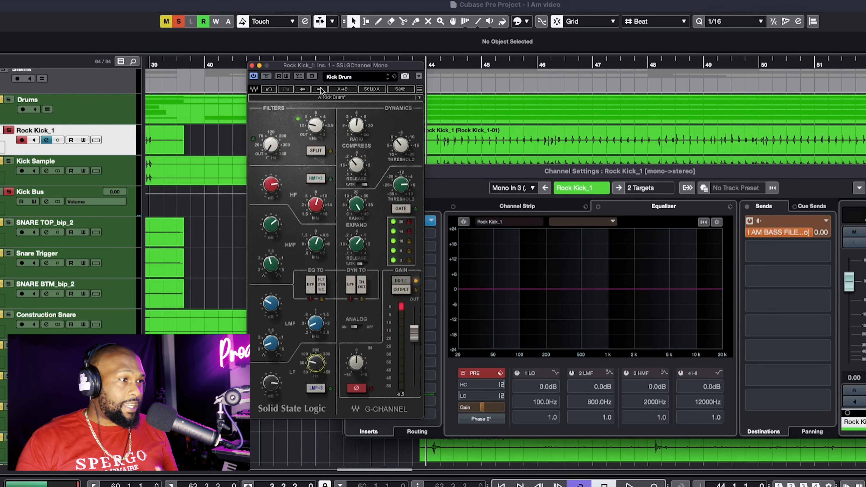
pyautogui.press('space')
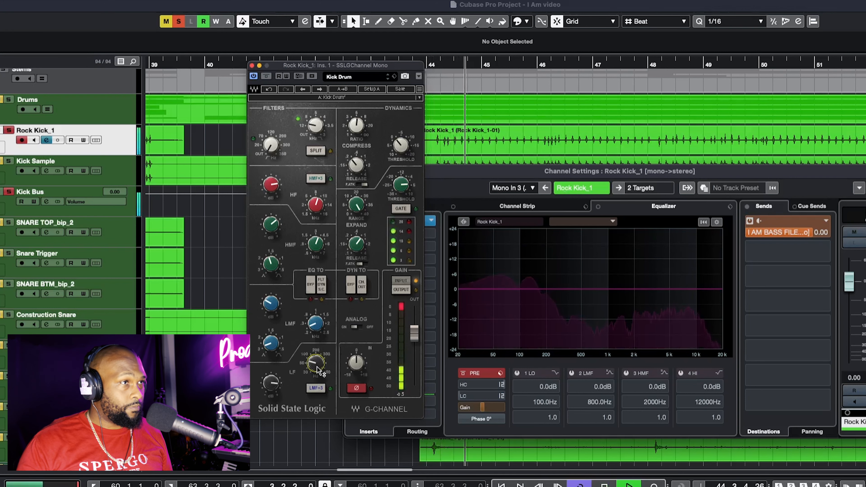
pyautogui.moveTo(317, 368)
pyautogui.mouseDown()
pyautogui.moveTo(317, 356)
pyautogui.moveTo(317, 365)
pyautogui.mouseUp()
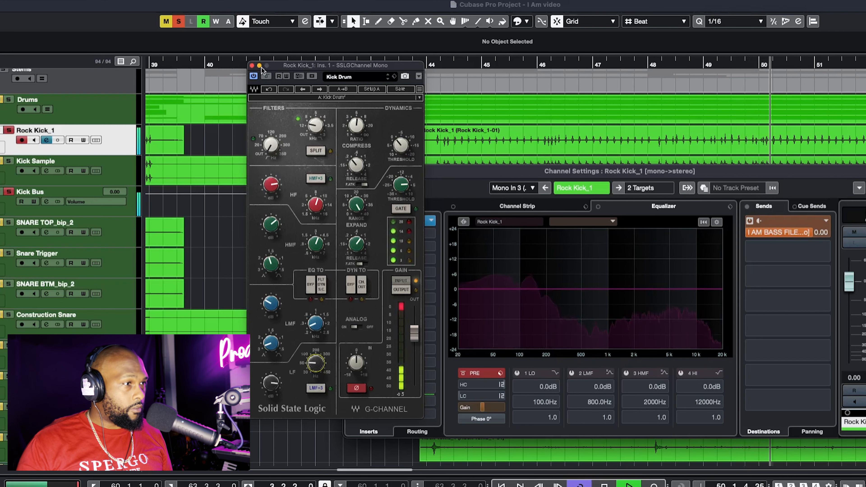
# - Compare Rock Kick_1 with the SSLGChannel Mono bypassed and active during playback, and examine the compressor settings with playback stopped
pyautogui.click(266, 76)
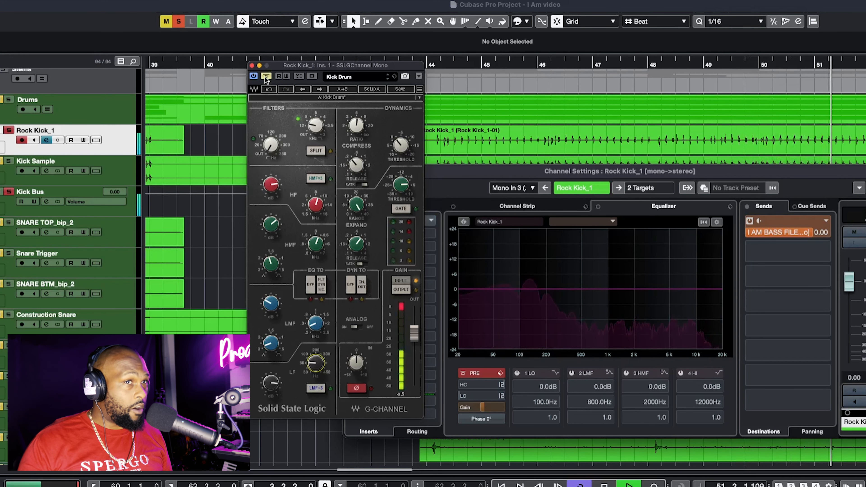
pyautogui.click(265, 77)
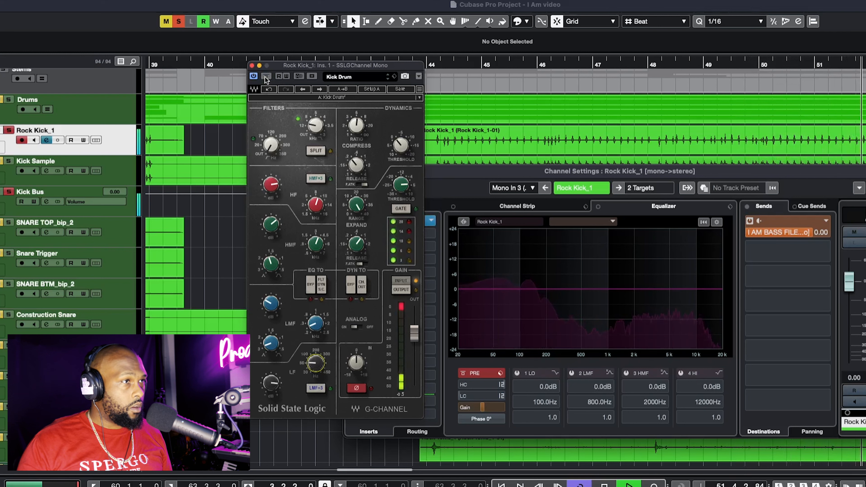
pyautogui.press('space')
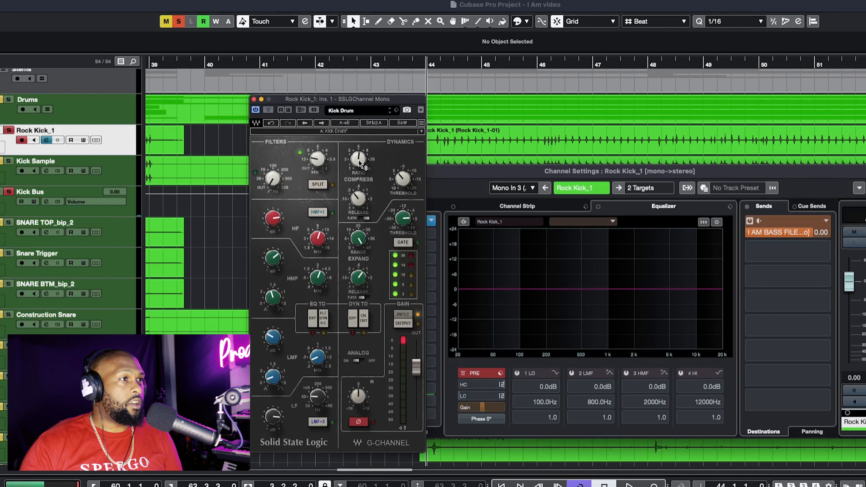
pyautogui.moveTo(357, 165)
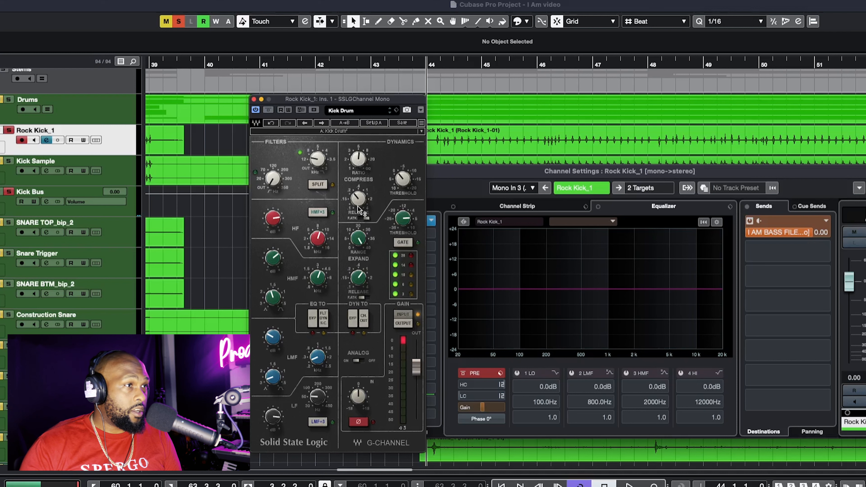
pyautogui.moveTo(360, 204)
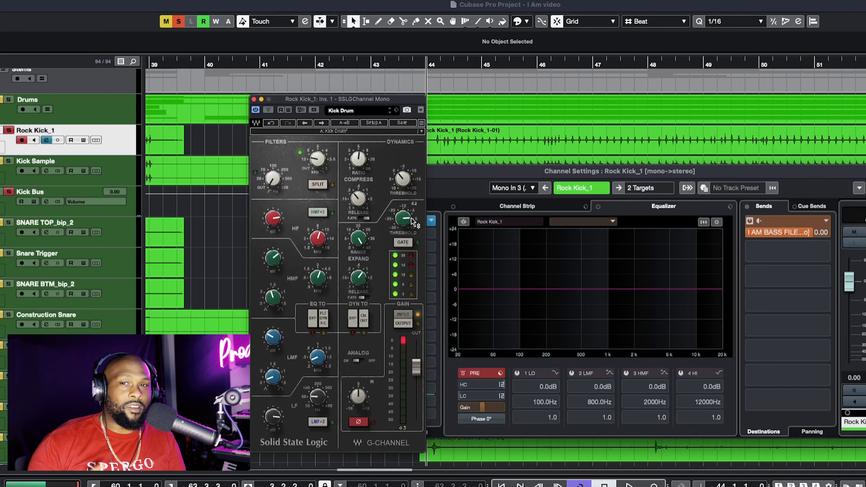
# - Close the SSLGChannel Mono editor and the Rock Kick_1 channel settings
pyautogui.moveTo(299, 96); pyautogui.dragTo(180, 57)
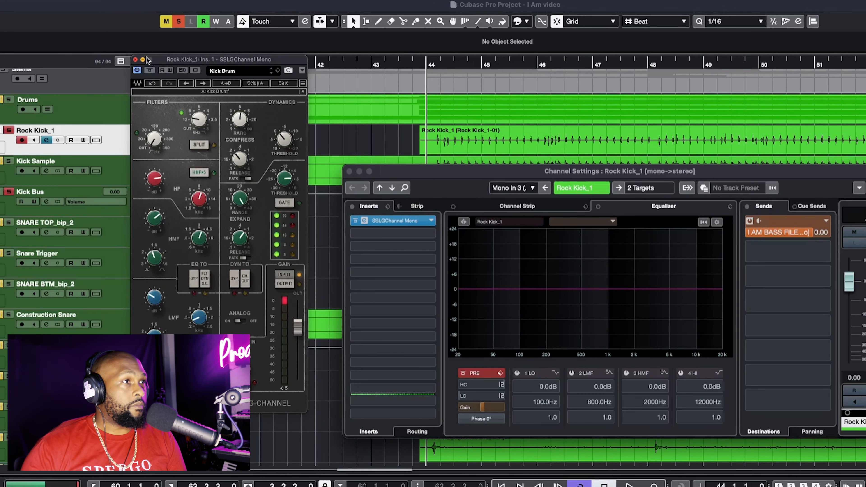
pyautogui.click(135, 59)
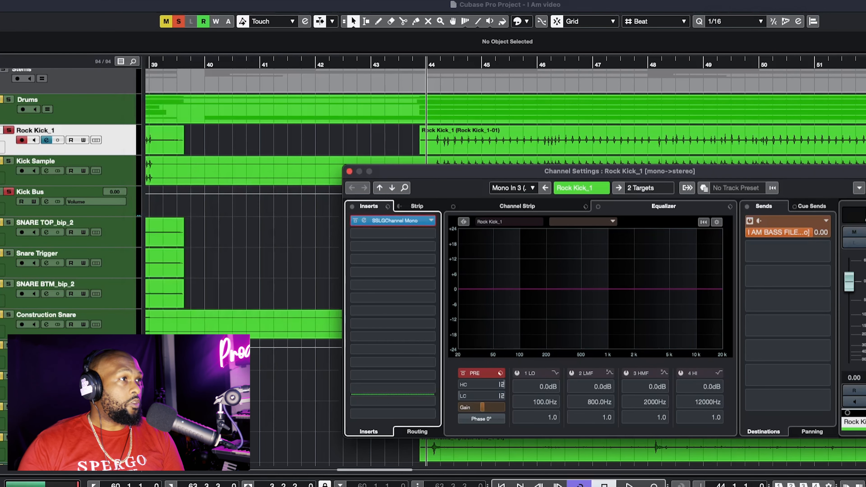
pyautogui.click(349, 172)
pyautogui.click(369, 175)
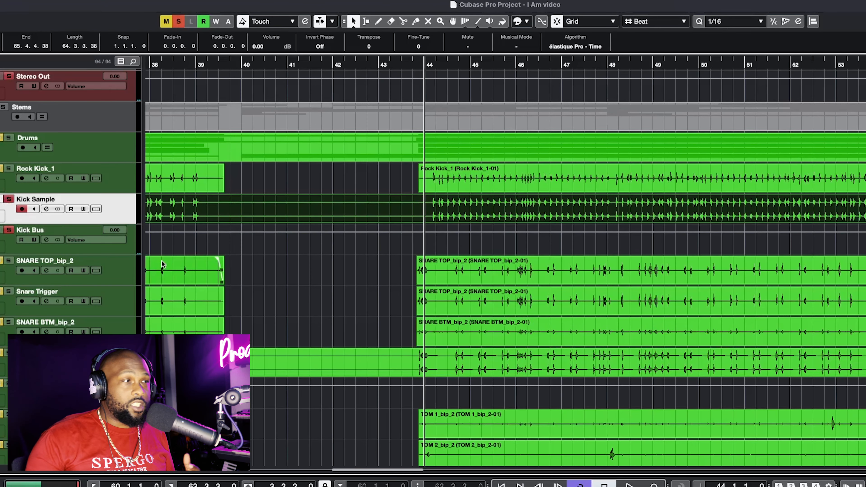
# - Audition Kick Sample on its own and together with Rock Kick_1
pyautogui.press('space')
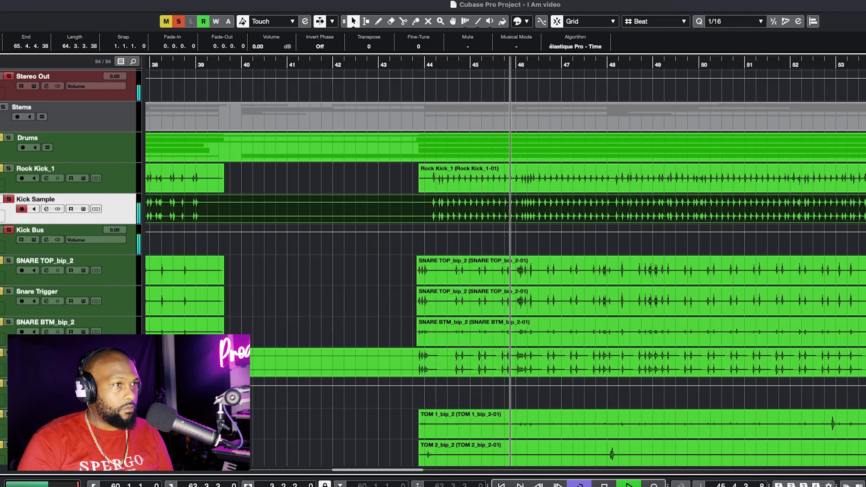
pyautogui.press('space')
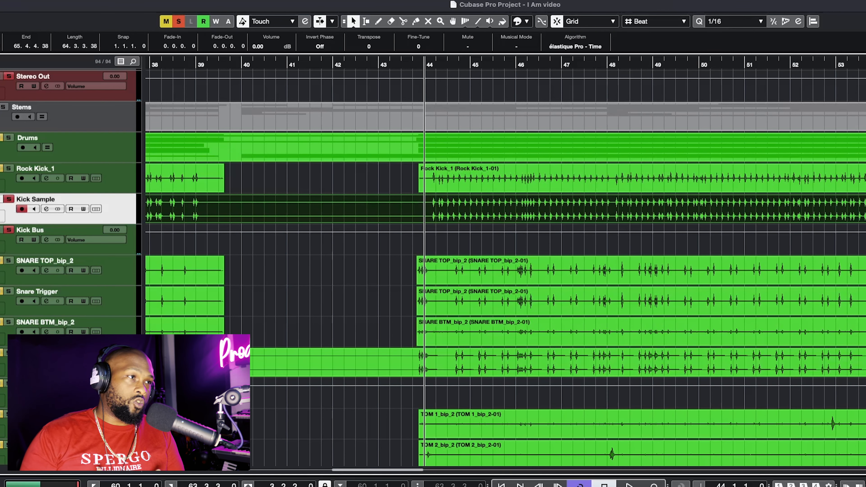
pyautogui.press('space')
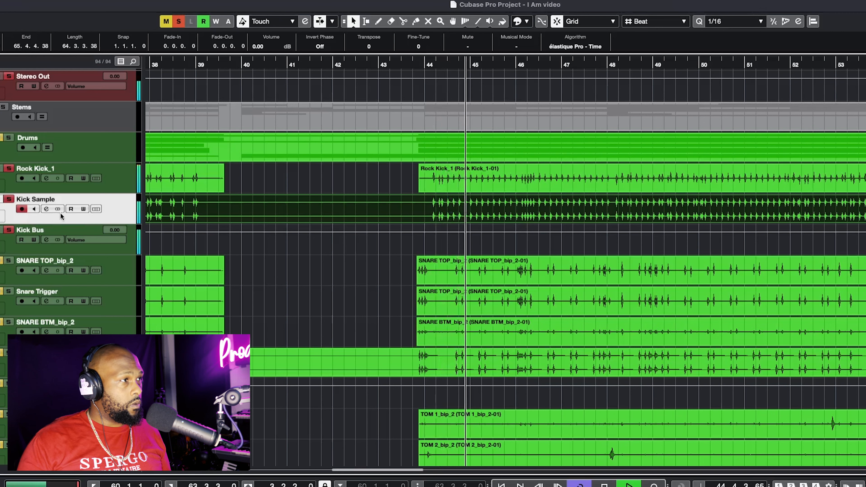
pyautogui.press('space')
pyautogui.click(46, 210)
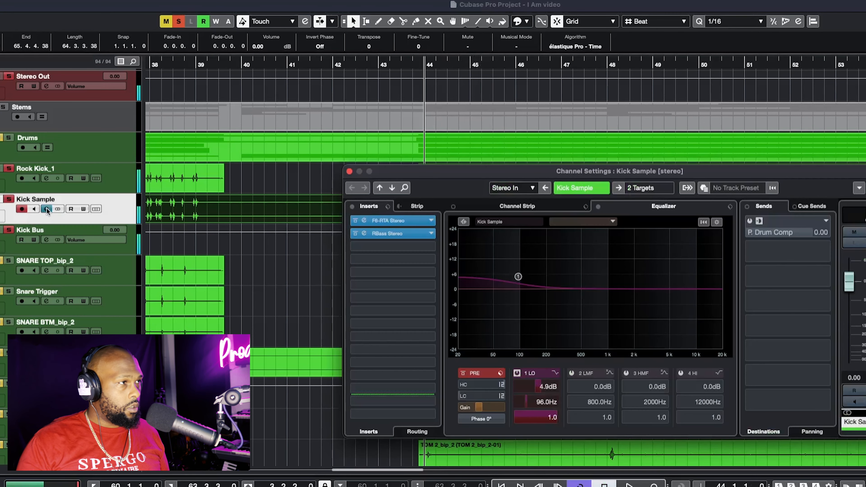
pyautogui.click(365, 221)
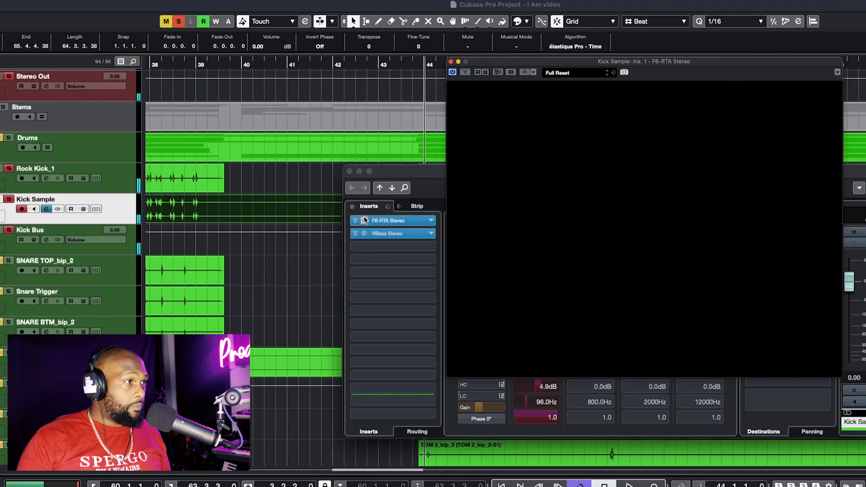
pyautogui.moveTo(597, 61); pyautogui.dragTo(466, 70)
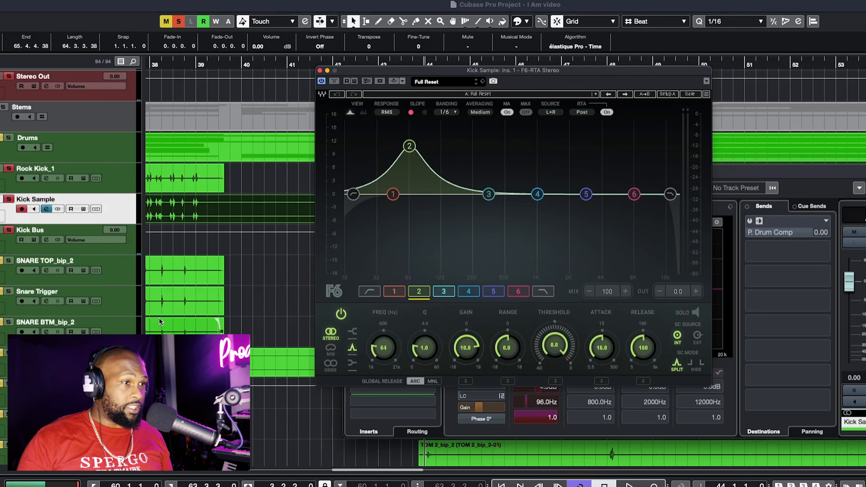
# - Compare Kick Sample with the F6-RTA bypassed and active while Rock Kick_1 is out of solo, and close the plug-in editor
pyautogui.click(334, 81)
pyautogui.press('space')
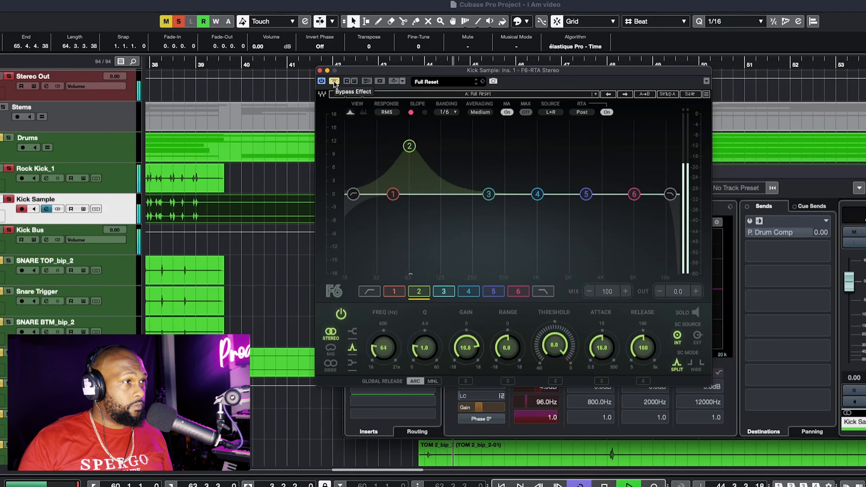
pyautogui.click(9, 168)
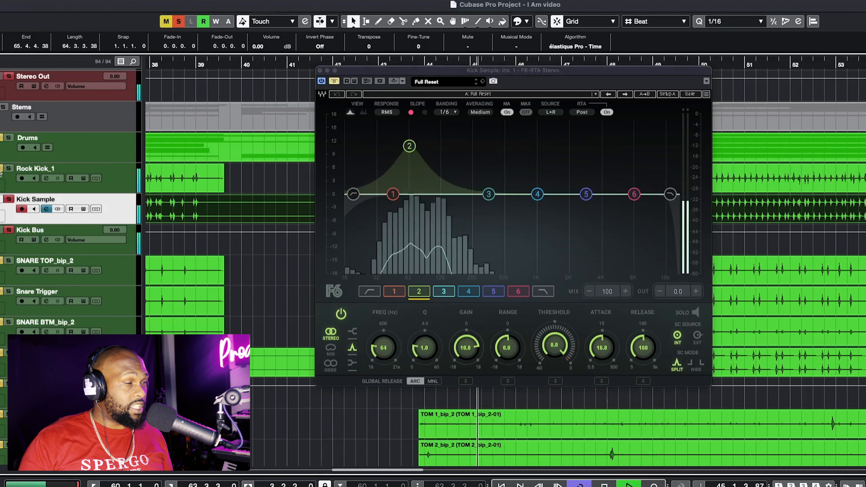
pyautogui.click(334, 82)
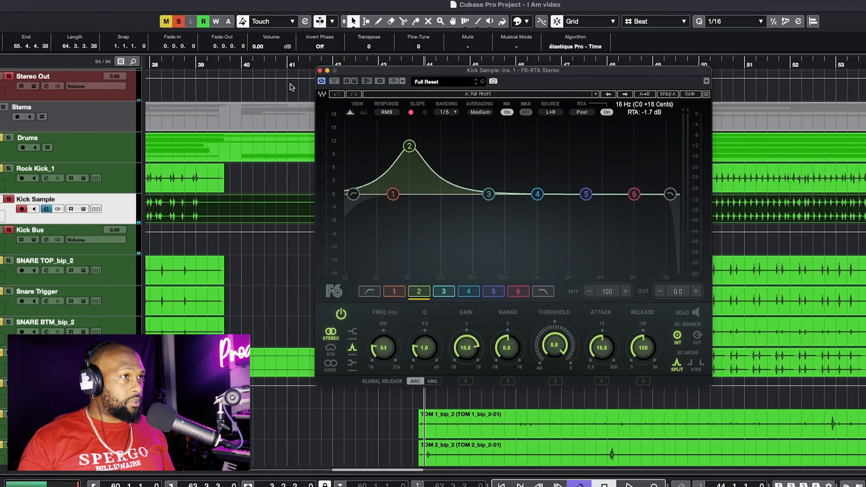
pyautogui.click(320, 70)
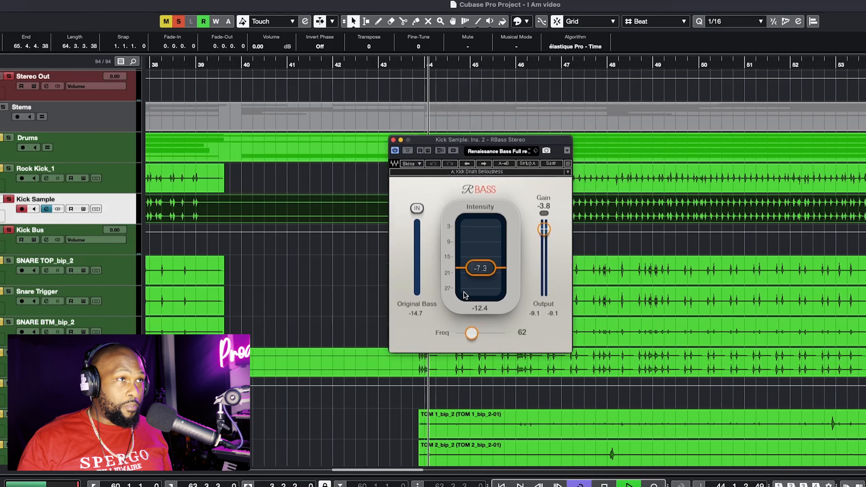
# - Compare Kick Sample with the RBass insert bypassed and active during playback, and close its editor
pyautogui.click(409, 151)
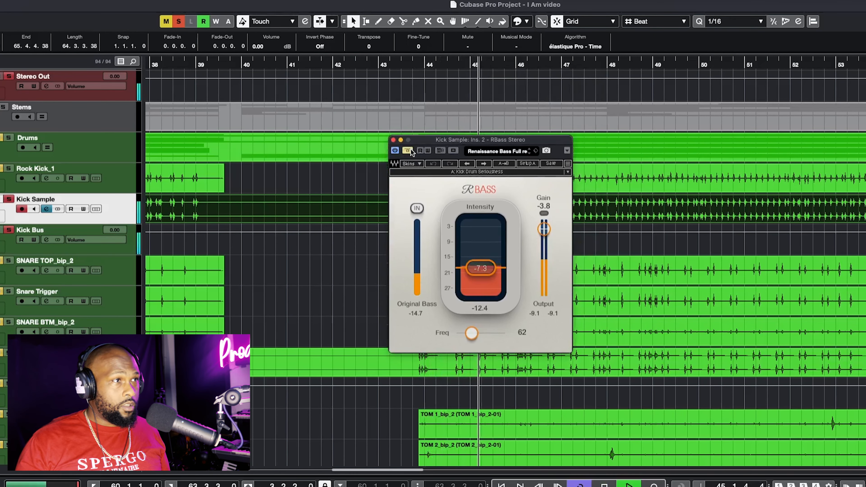
pyautogui.click(412, 150)
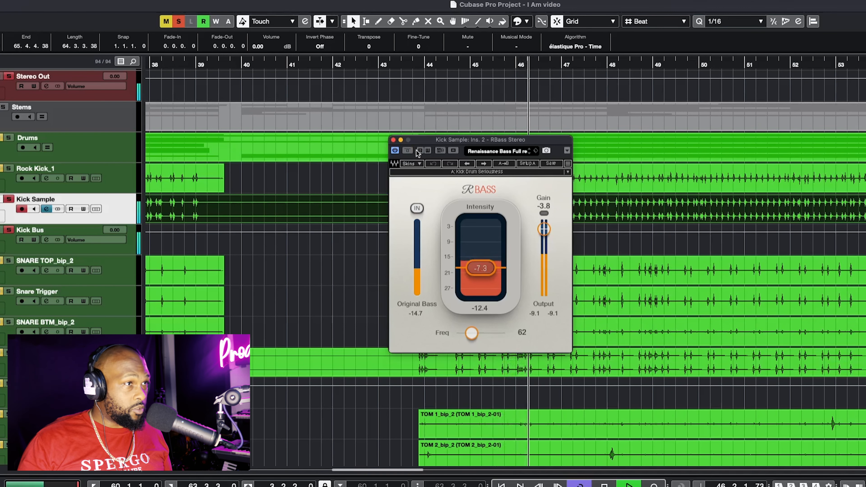
pyautogui.press('space')
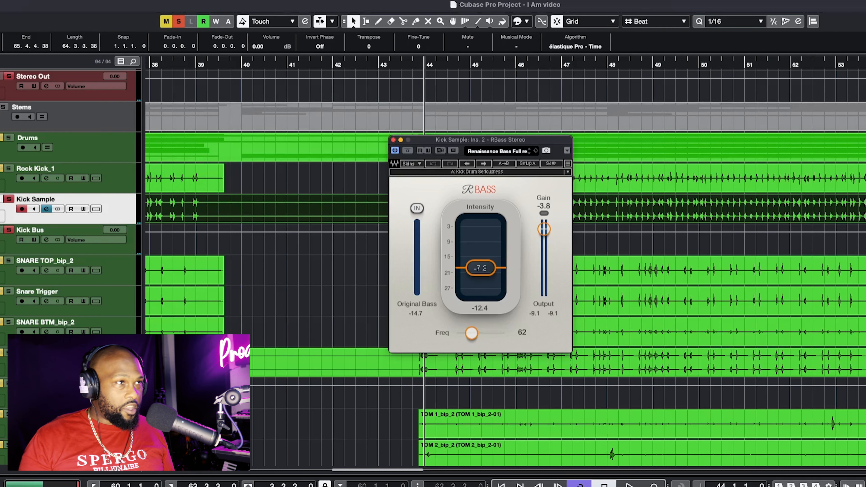
pyautogui.click(393, 140)
# - Audition Rock Kick_1 and Kick Sample together with their processing active
pyautogui.press('space')
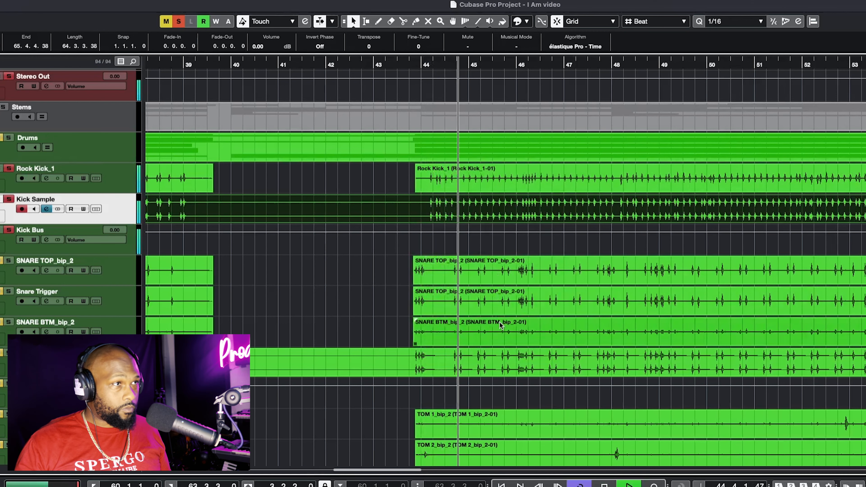
pyautogui.click(499, 307)
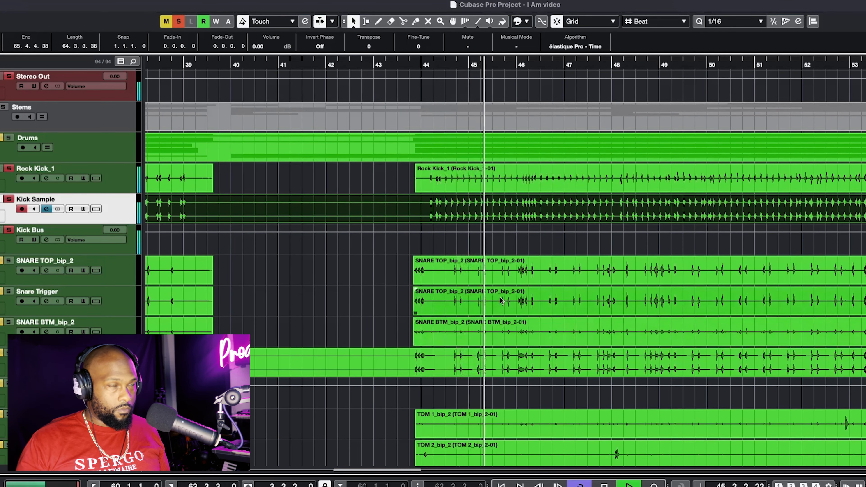
pyautogui.click(529, 244)
pyautogui.press('space')
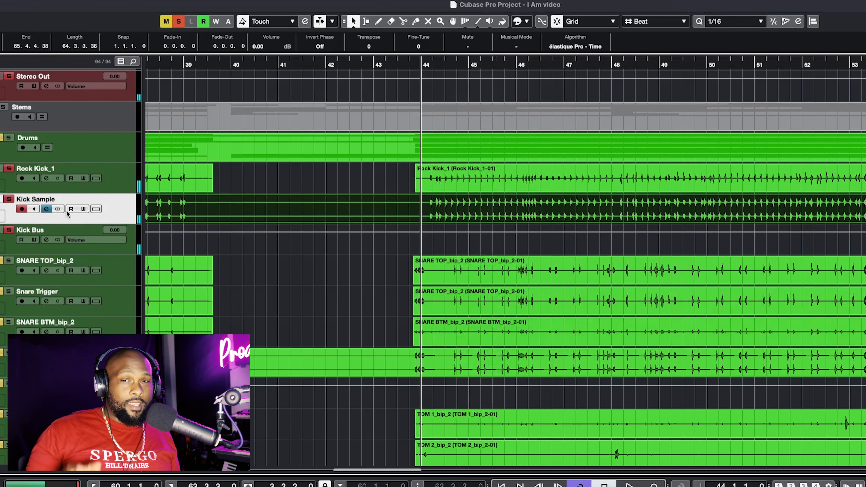
# - Point out the Kick Bus track and select Rock Kick_1 and Kick Sample together as its source tracks
pyautogui.click(129, 238)
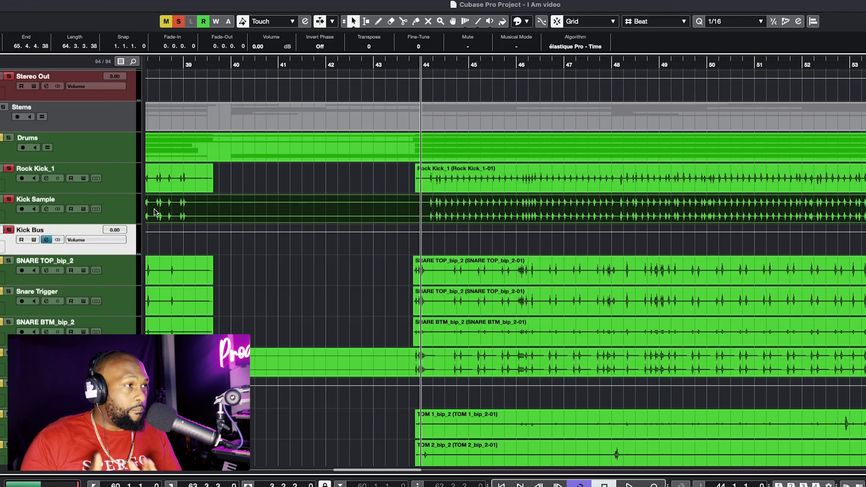
pyautogui.click(123, 192)
pyautogui.click(123, 215)
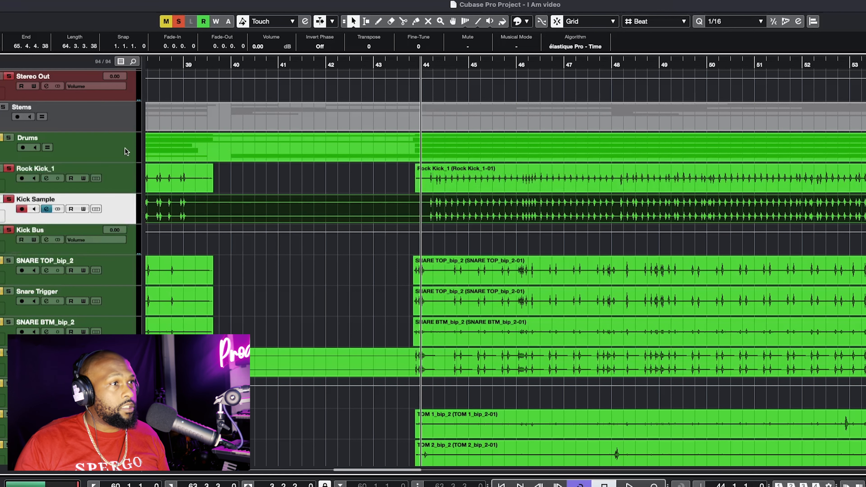
pyautogui.click(123, 167)
pyautogui.keyDown('shift'); pyautogui.click(126, 202); pyautogui.keyUp('shift')
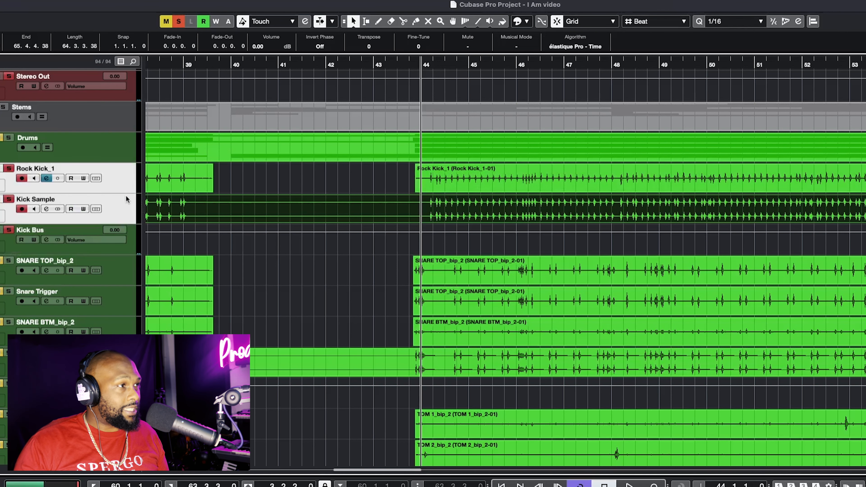
# - Open the Tape MELLO-FI insert on Kick Bus and move its editor clear of the track list
pyautogui.click(128, 241)
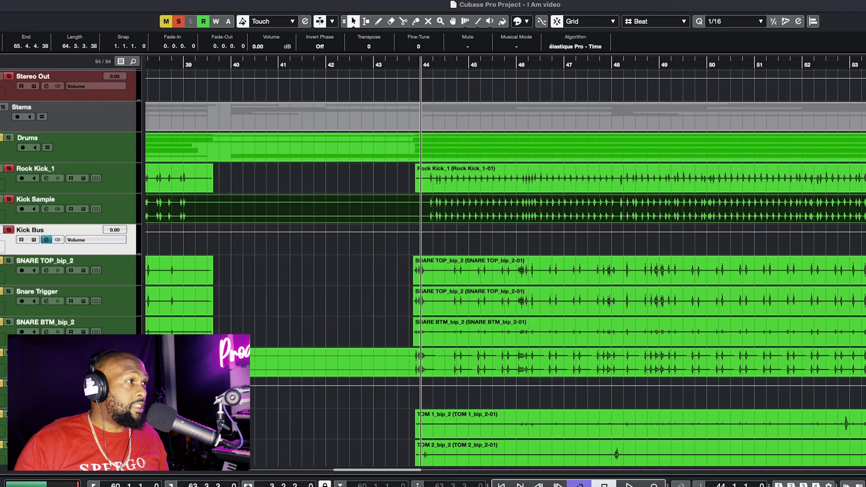
pyautogui.click(1, 133)
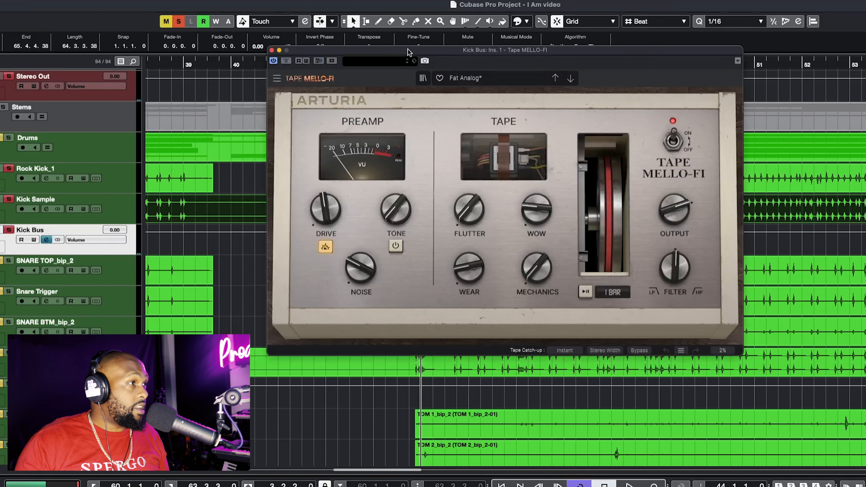
pyautogui.moveTo(408, 49); pyautogui.dragTo(398, 68)
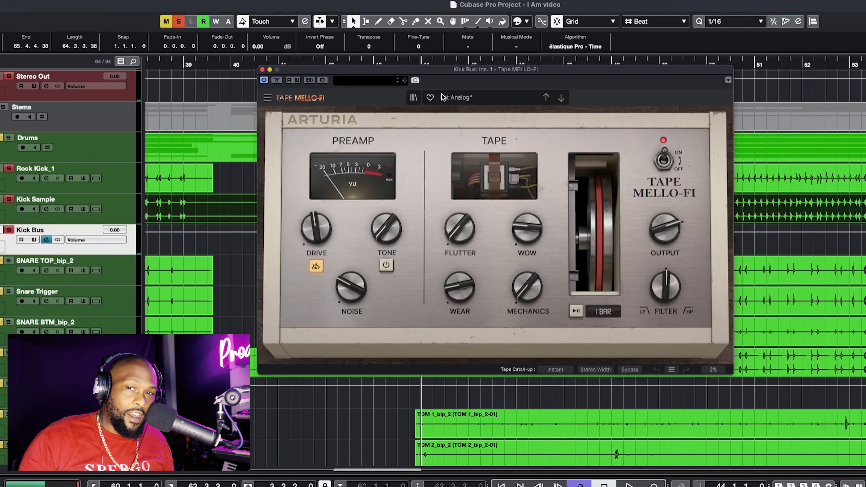
pyautogui.moveTo(521, 75); pyautogui.dragTo(524, 113)
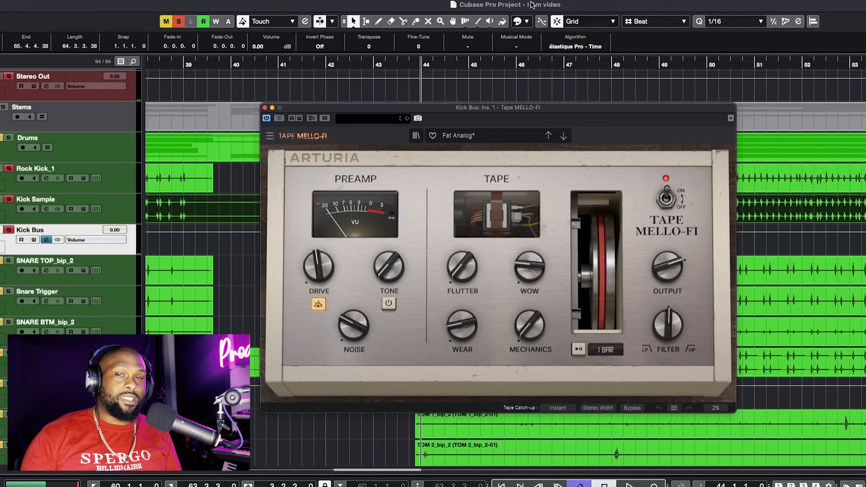
pyautogui.moveTo(326, 110); pyautogui.dragTo(522, 122)
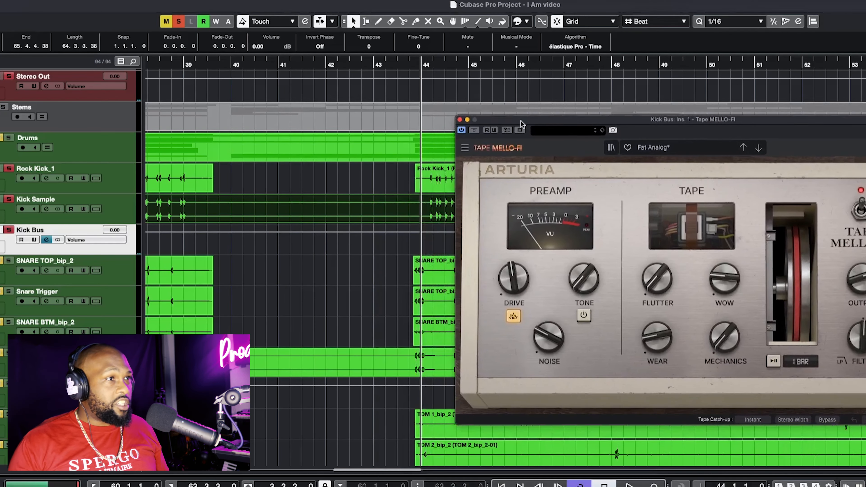
# - Compare Kick Bus with the Tape MELLO-FI insert bypassed and active during playback, leave it active, and close its editor
pyautogui.click(477, 130)
pyautogui.press('space')
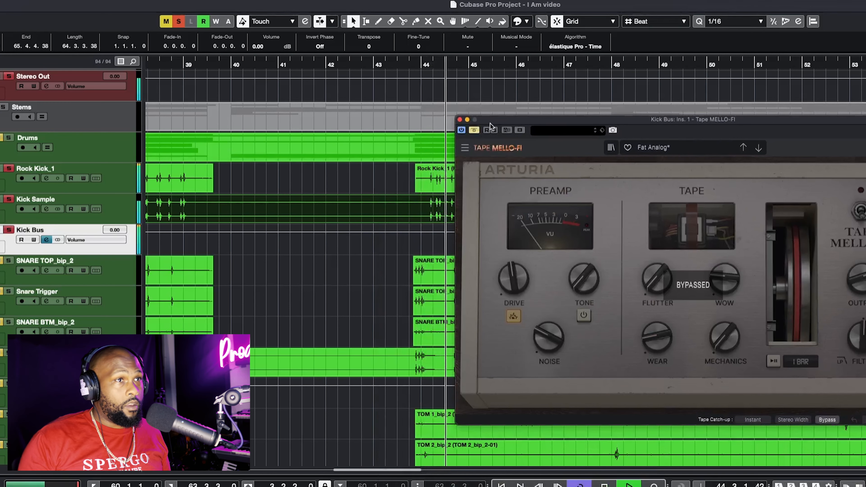
pyautogui.click(474, 129)
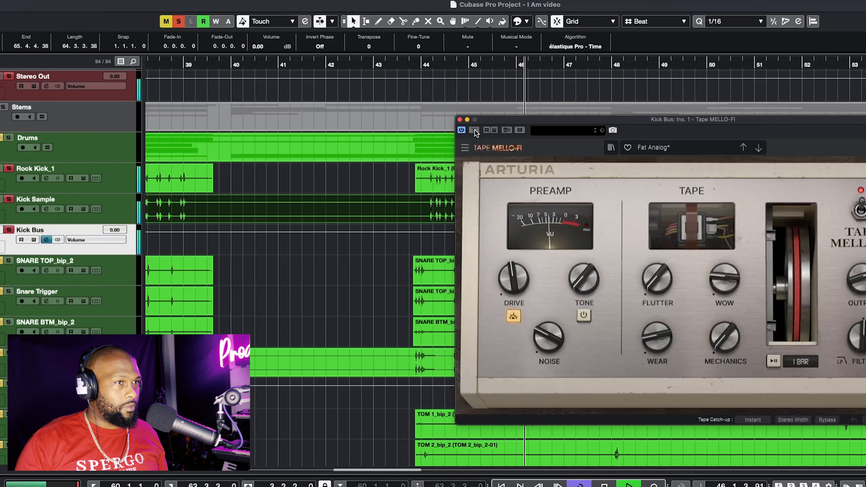
pyautogui.click(474, 130)
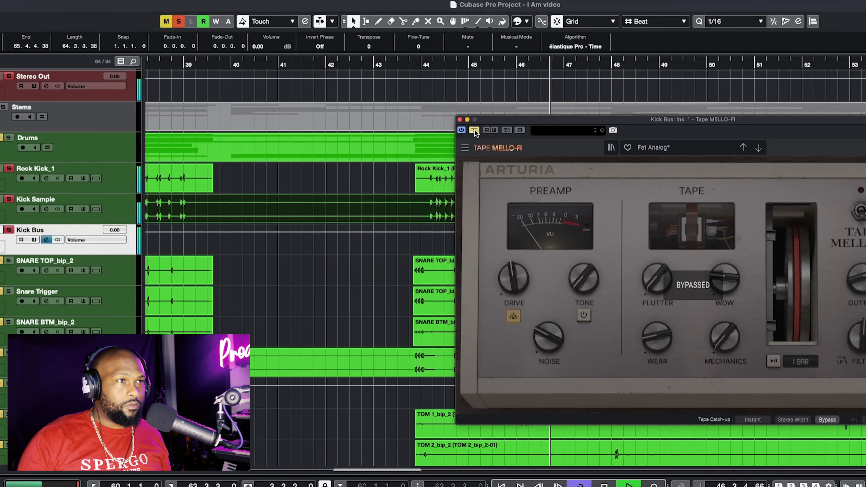
pyautogui.click(474, 129)
pyautogui.press('space')
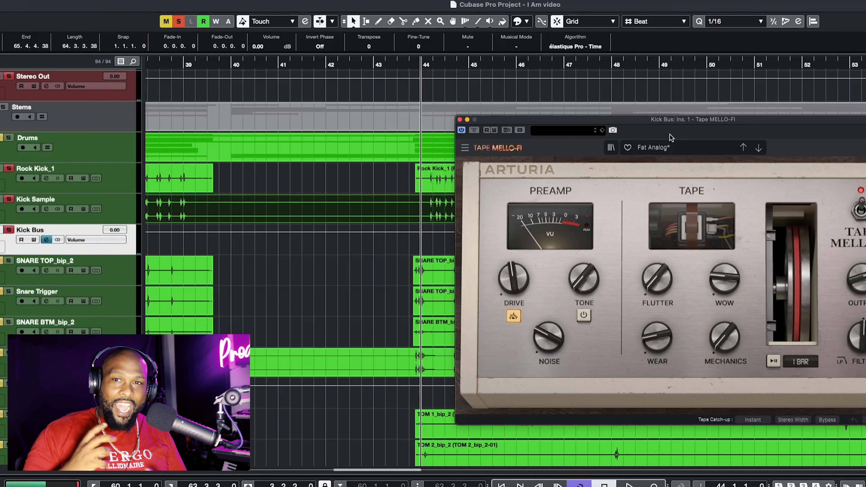
pyautogui.moveTo(655, 121); pyautogui.dragTo(626, 94)
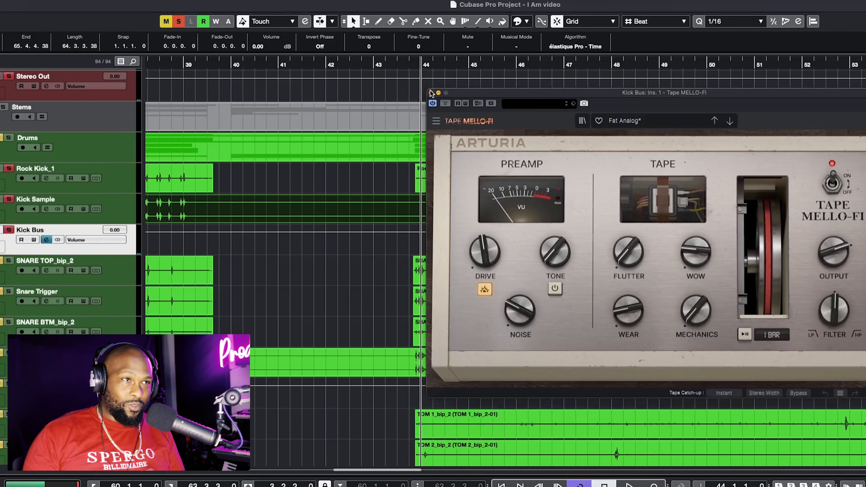
pyautogui.click(430, 94)
# - Point out SNARE TOP_bip_2 and the three snare tracks beneath it by selecting them together, and select the bus track below them
pyautogui.click(106, 270)
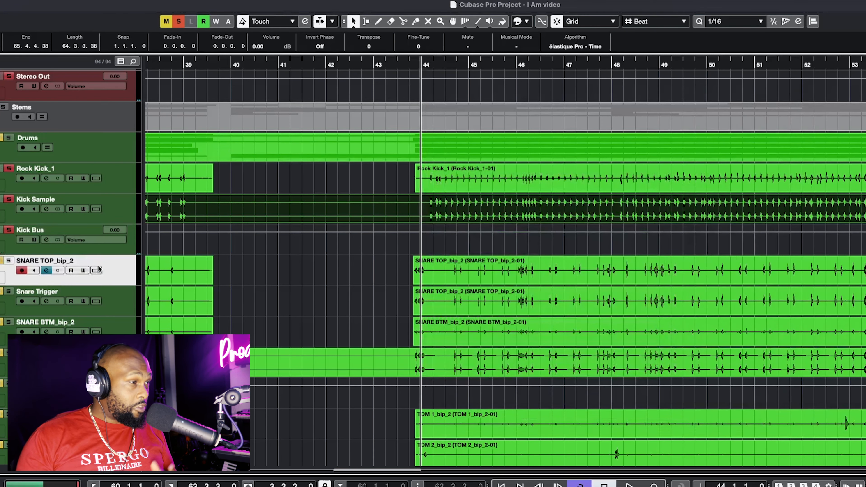
pyautogui.click(8, 177)
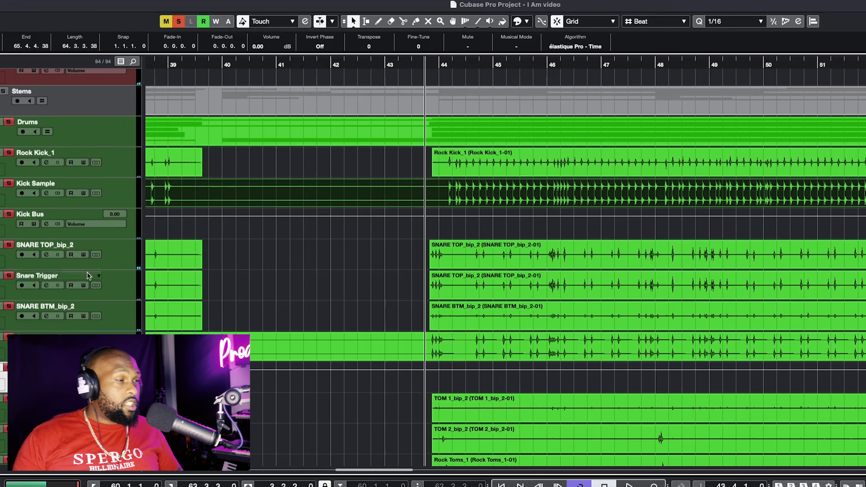
pyautogui.click(103, 263)
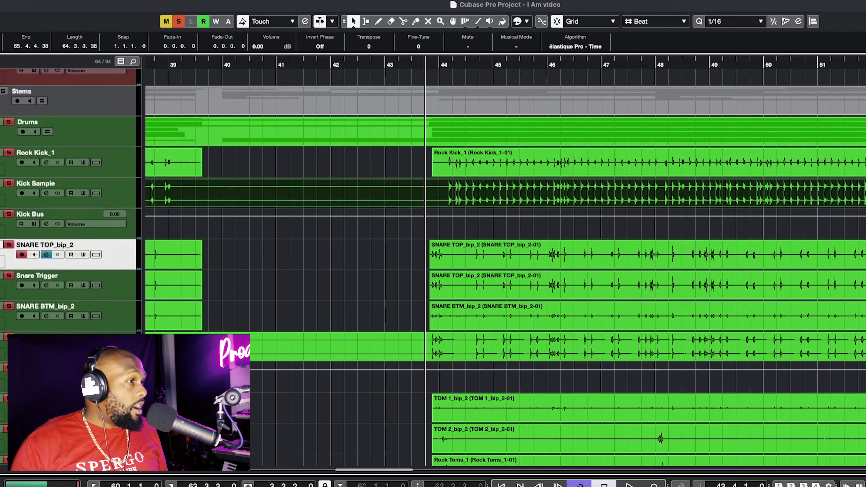
pyautogui.keyDown('shift'); pyautogui.click(113, 324); pyautogui.keyUp('shift')
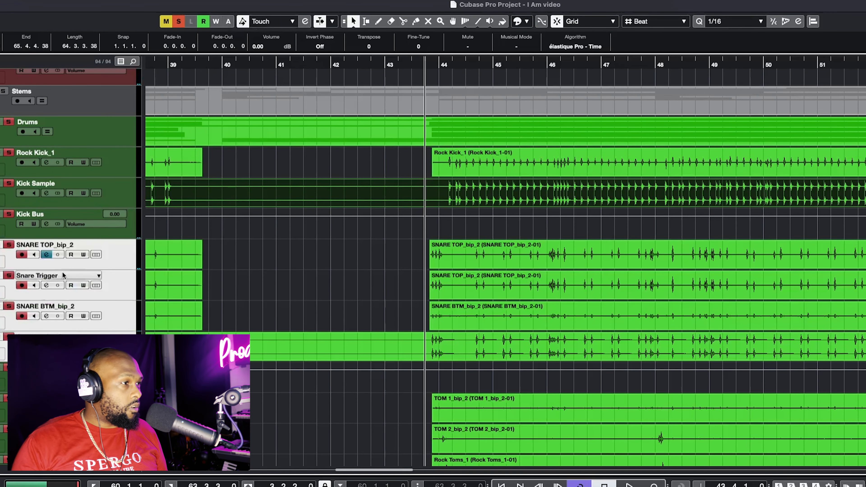
pyautogui.click(102, 383)
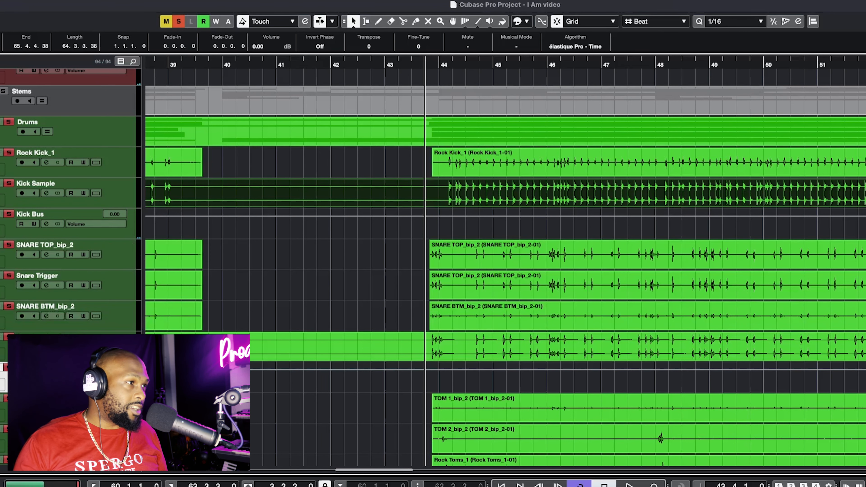
# - Clear the existing solos, solo SNARE TOP_bip_2, and audition it on its own from just before bar 44
pyautogui.click(108, 262)
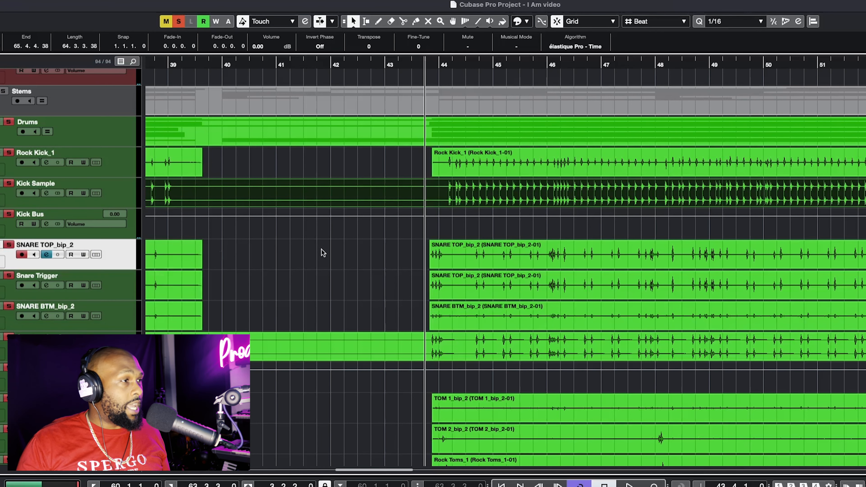
pyautogui.scroll(-1, 324, 249)
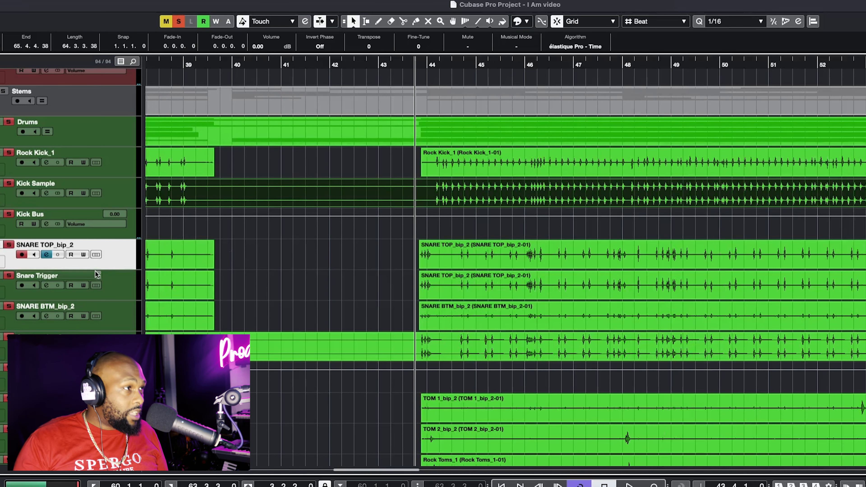
pyautogui.click(179, 21)
pyautogui.click(10, 245)
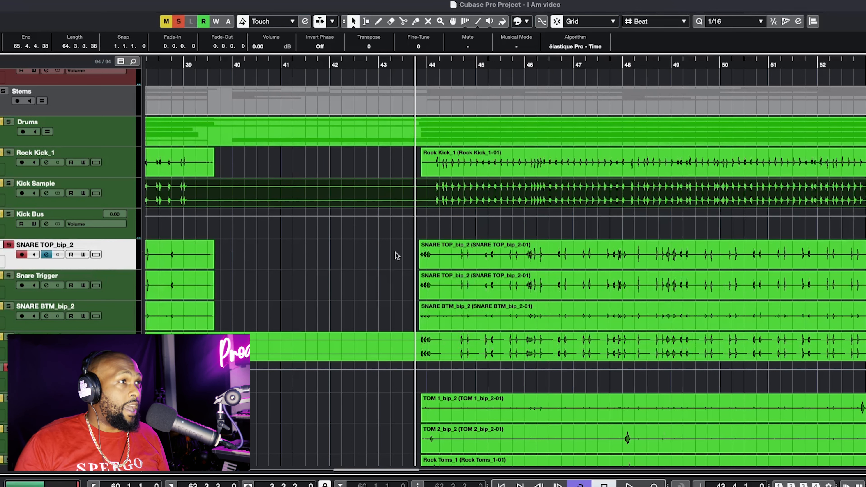
pyautogui.scroll(1, 395, 252)
pyautogui.press('space')
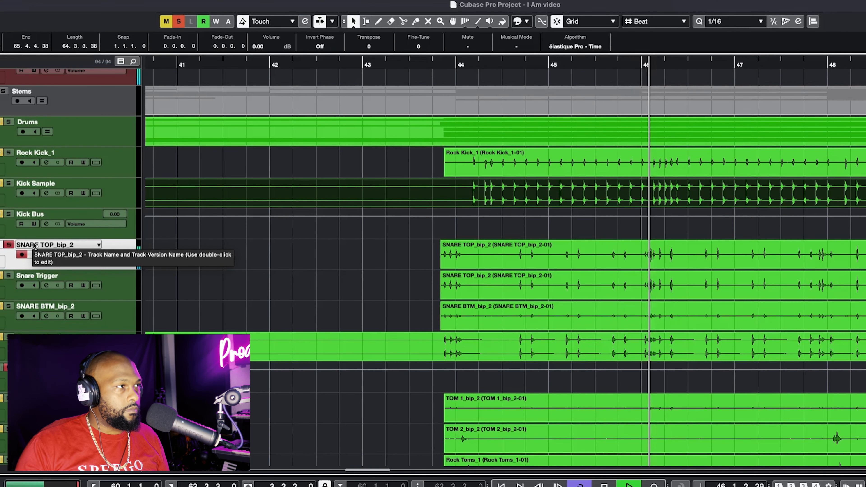
pyautogui.press('space')
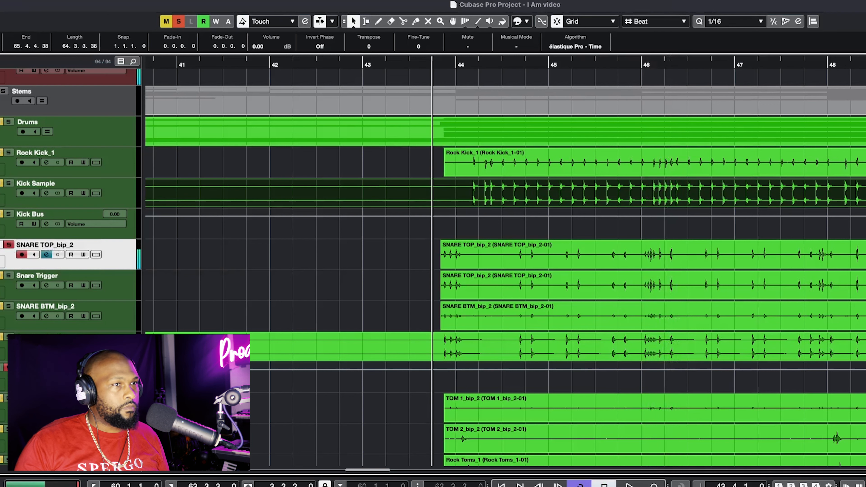
# - Review the Gate and F6-RTA Stereo inserts on SNARE TOP_bip_2, closing each editor after viewing it
pyautogui.click(1, 261)
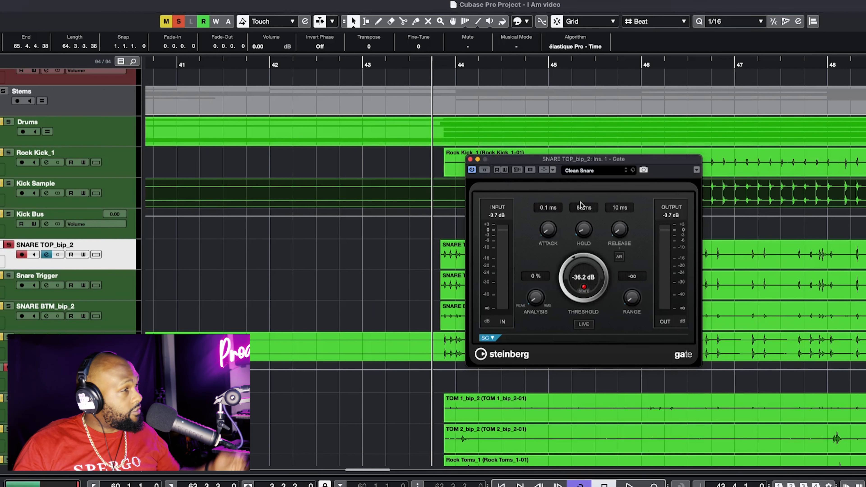
pyautogui.click(471, 160)
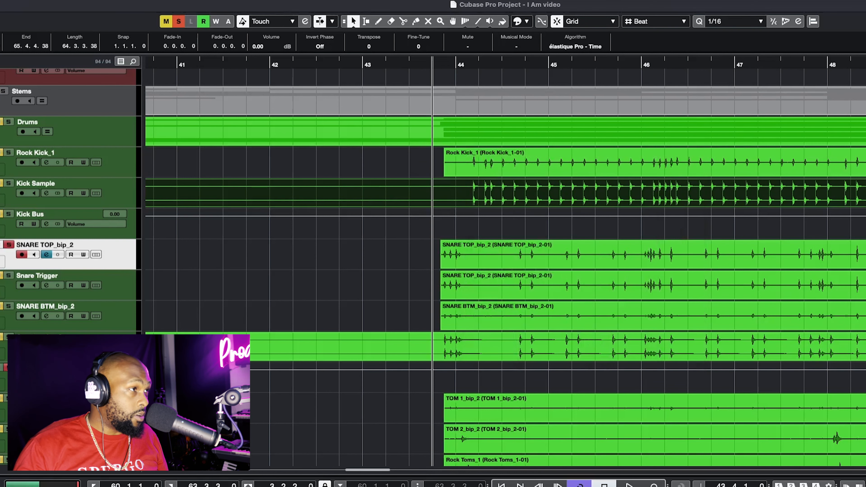
pyautogui.click(4, 307)
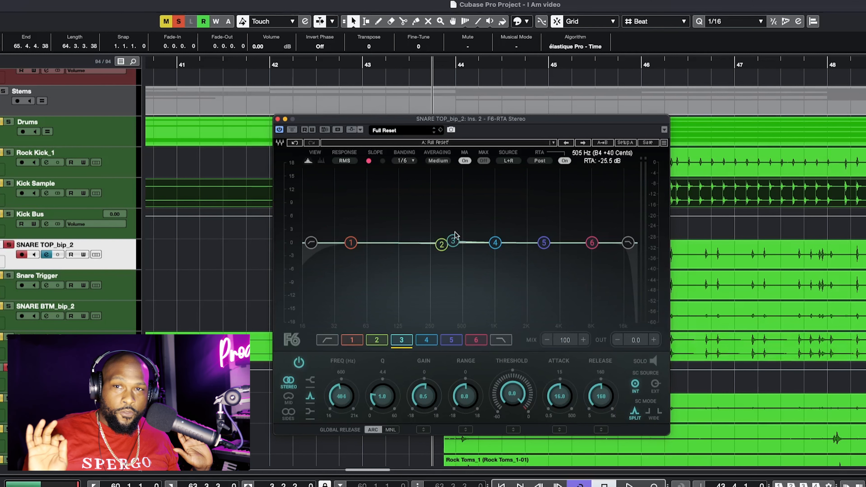
pyautogui.click(278, 119)
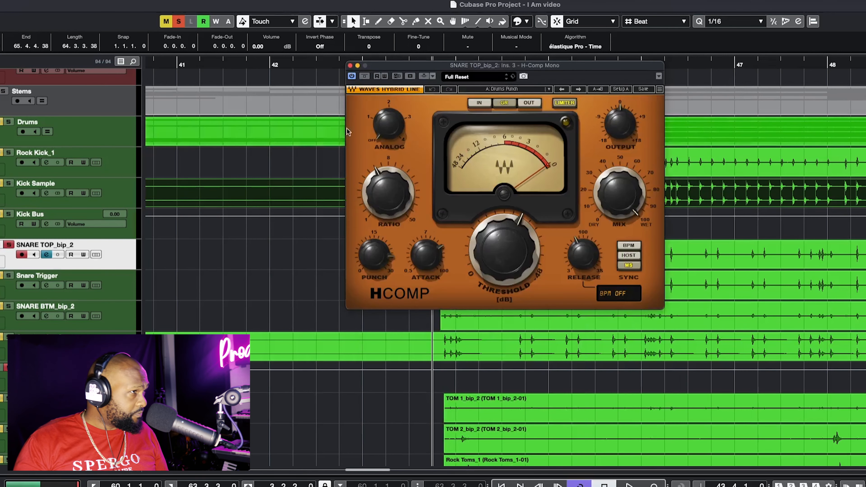
# - Examine the Attack, Punch and Mix controls of SNARE TOP_bip_2's H-Comp insert and move its editor clear of the snare clips
pyautogui.moveTo(491, 76); pyautogui.dragTo(497, 134)
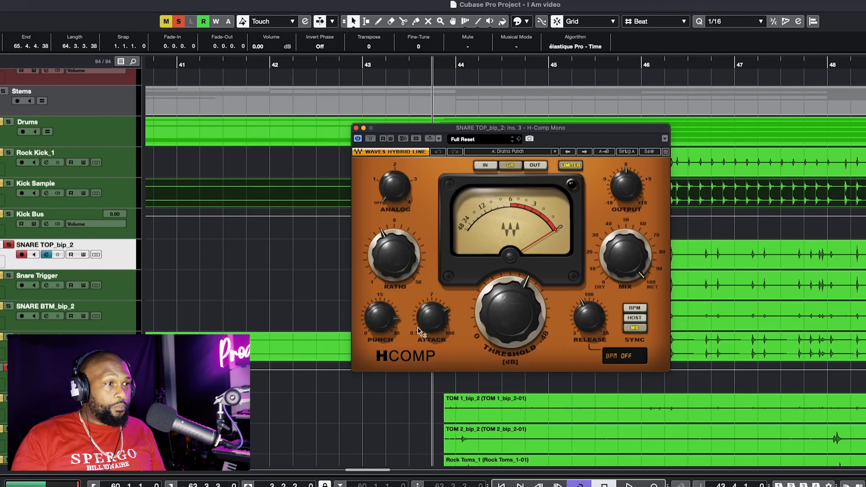
pyautogui.moveTo(434, 327)
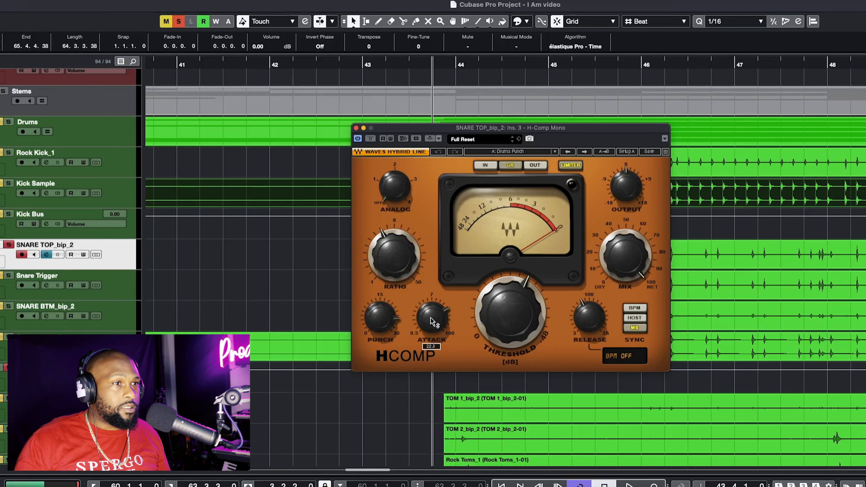
pyautogui.click(384, 317)
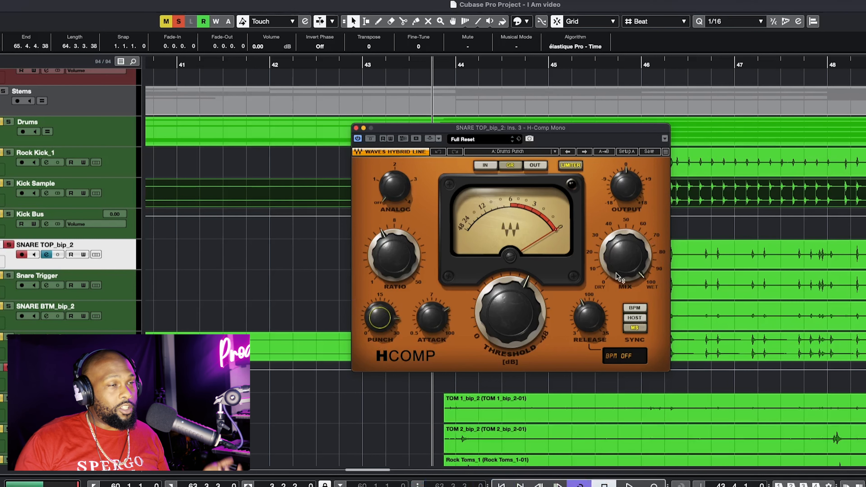
pyautogui.moveTo(398, 128); pyautogui.dragTo(711, 121)
# - Compare SNARE TOP_bip_2 with the H-Comp insert active and bypassed during playback, leaving the compressor active
pyautogui.press('space')
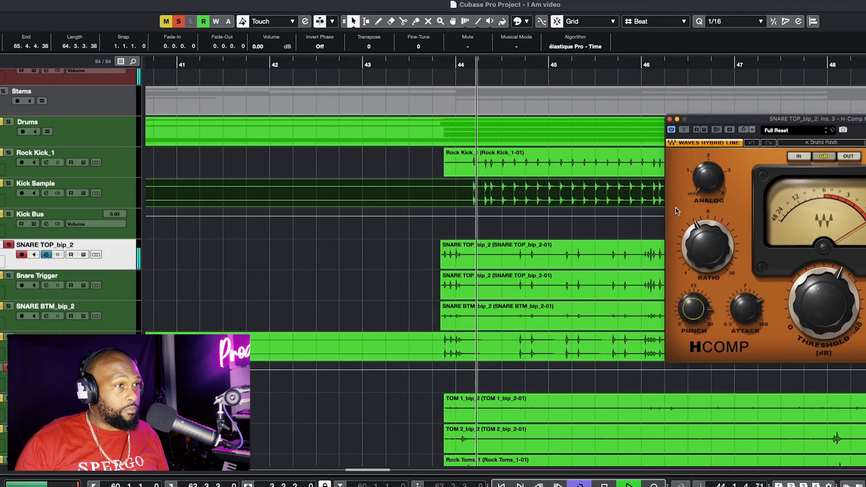
pyautogui.press('h')
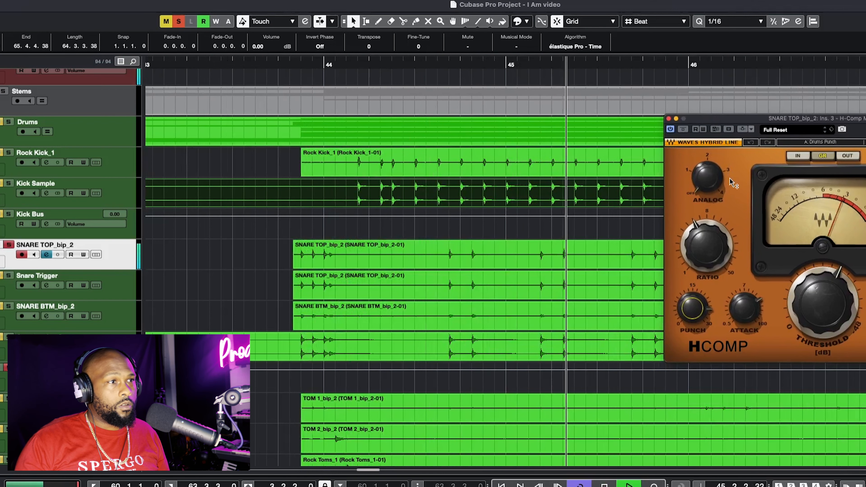
pyautogui.press('space')
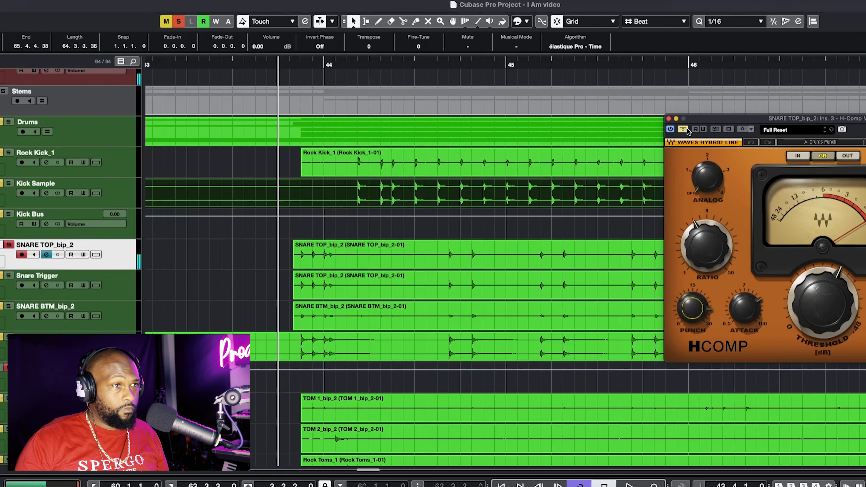
pyautogui.press('space')
pyautogui.click(500, 309)
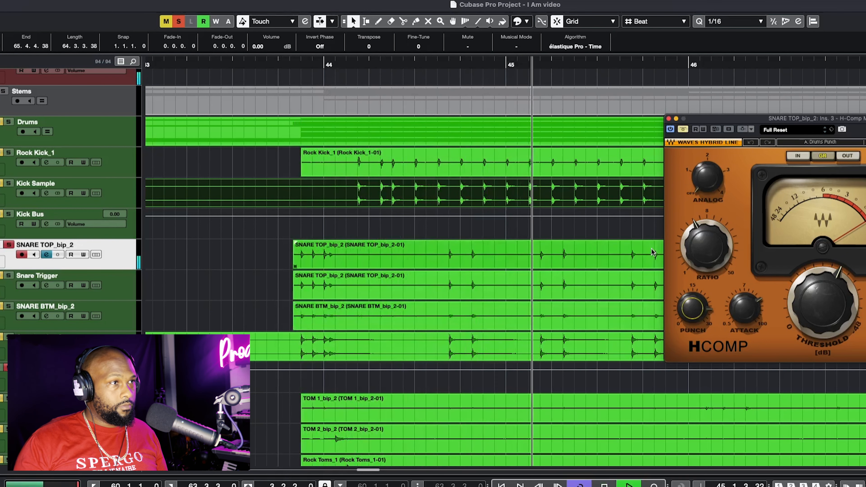
pyautogui.press('space')
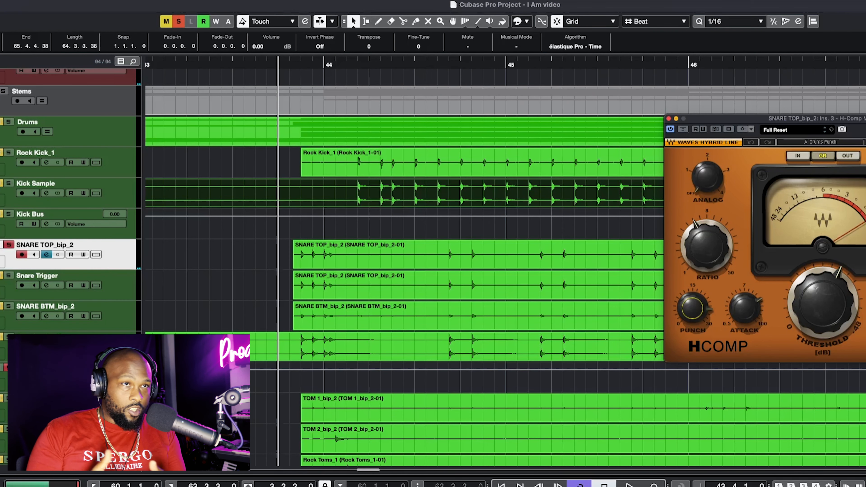
# - Unsolo SNARE TOP_bip_2, close its H-Comp editor, and open Snare Trigger's Trigger 2 insert with its editor clear of the track list
pyautogui.click(8, 245)
pyautogui.click(121, 281)
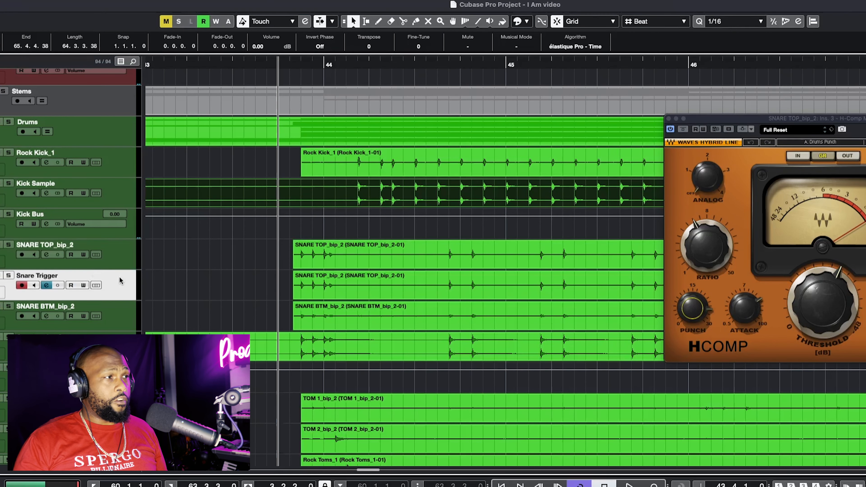
pyautogui.click(669, 119)
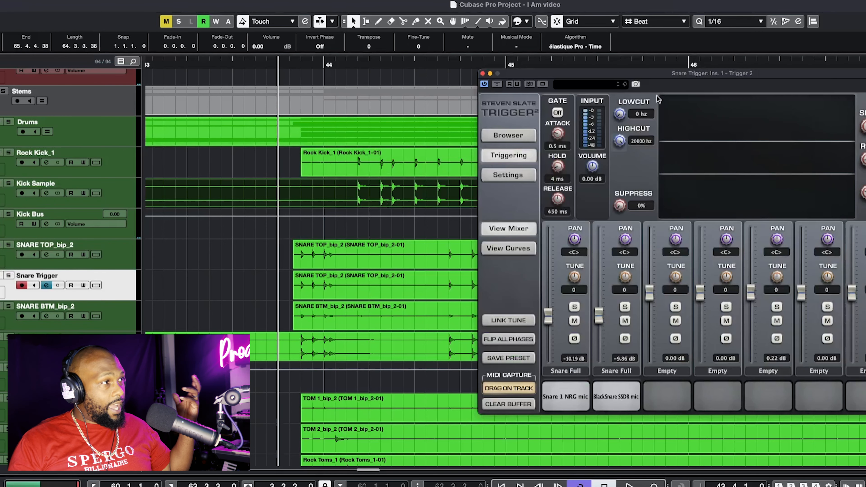
pyautogui.moveTo(659, 79); pyautogui.dragTo(502, 95)
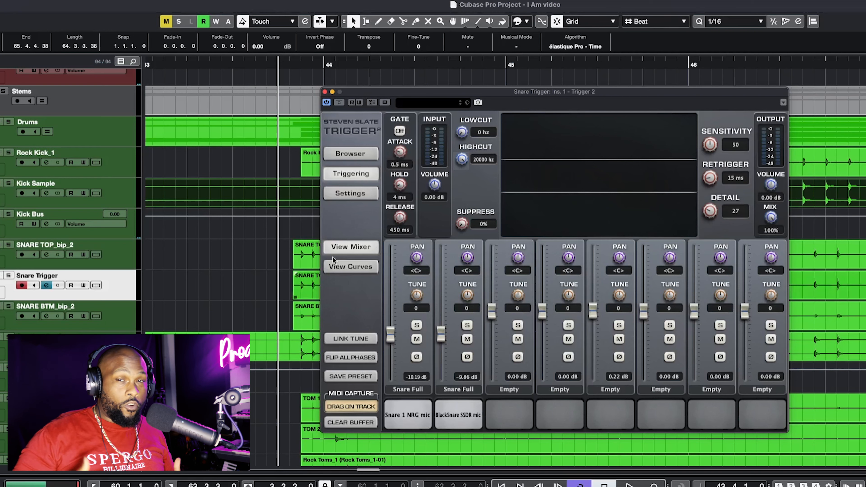
pyautogui.moveTo(461, 92); pyautogui.dragTo(618, 89)
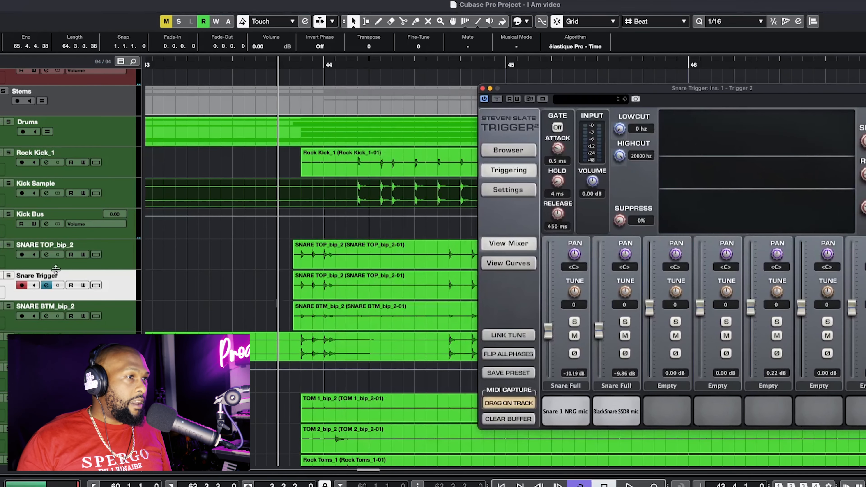
# - Point out the duplicated snare clips by selecting the one on SNARE TOP_bip_2, and audition Trigger 2's Snare 1 NRG mic sample
pyautogui.click(430, 290)
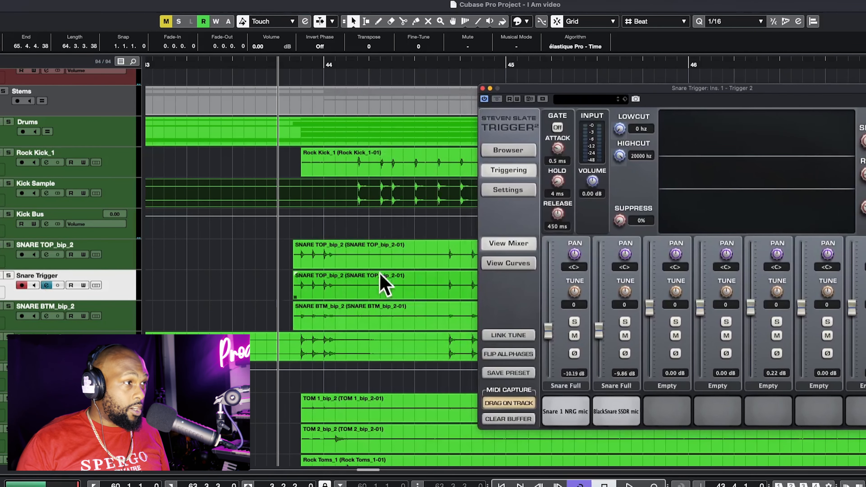
pyautogui.click(350, 266)
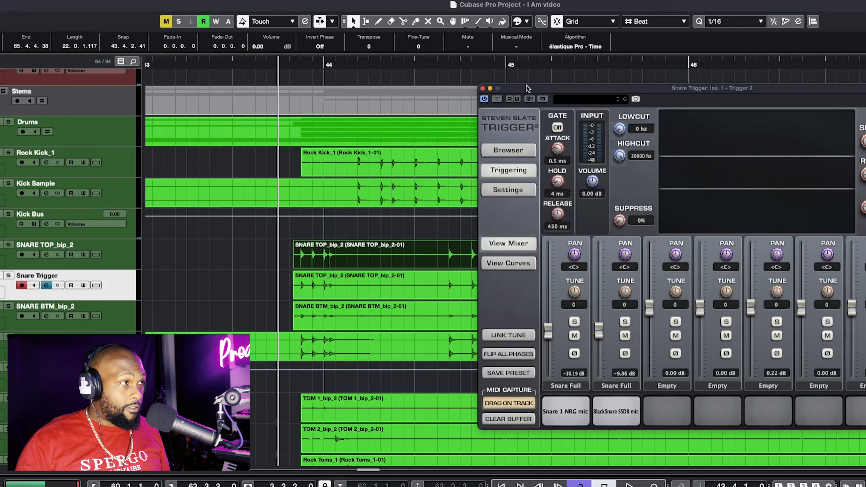
pyautogui.moveTo(526, 84); pyautogui.dragTo(499, 70)
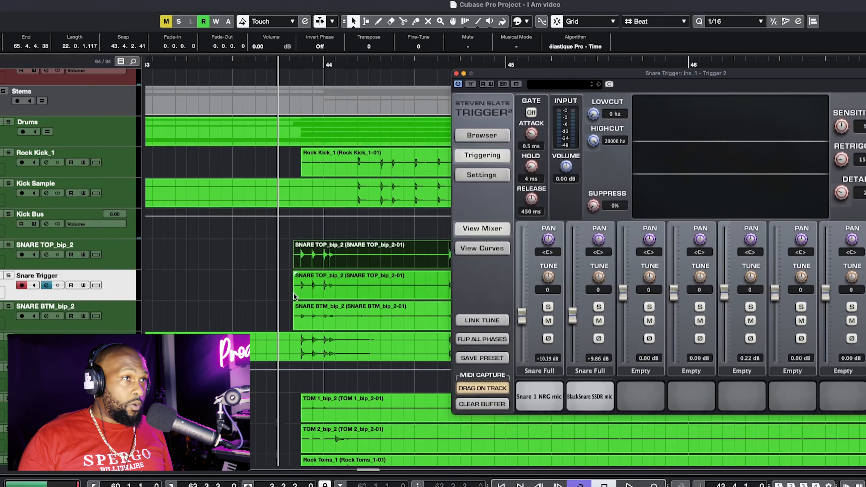
pyautogui.click(537, 401)
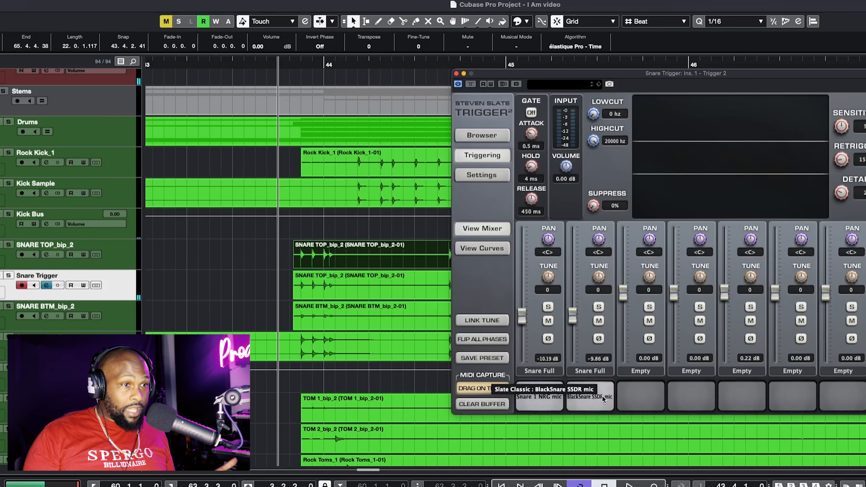
# - Solo Snare Trigger and audition its Trigger 2 samples, moving the Trigger 2 editor clear of the snare clips
pyautogui.moveTo(517, 482)
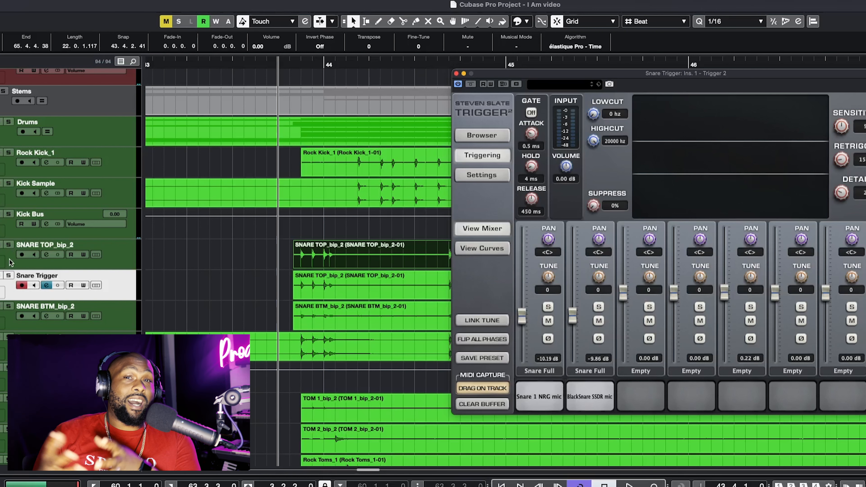
pyautogui.click(9, 276)
pyautogui.press('space')
pyautogui.click(342, 307)
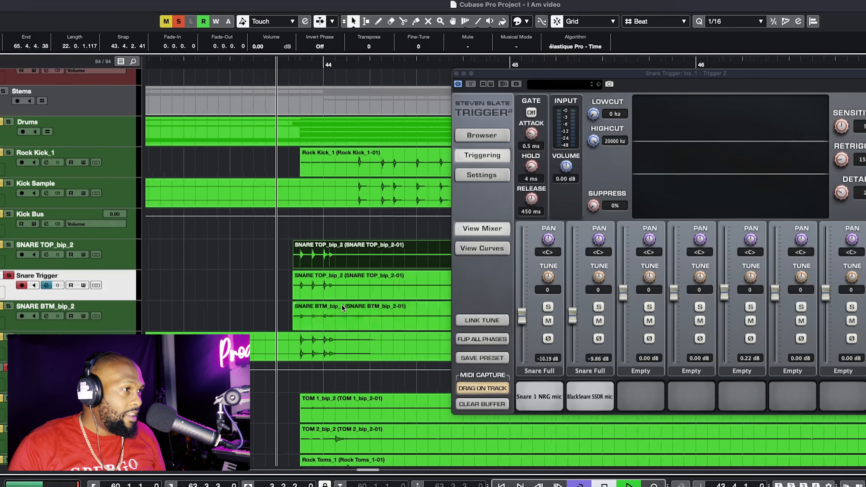
pyautogui.press('h')
pyautogui.scroll(-1, 290, 308)
pyautogui.press('g')
pyautogui.press('g')
pyautogui.press('g')
pyautogui.moveTo(489, 78); pyautogui.dragTo(672, 53)
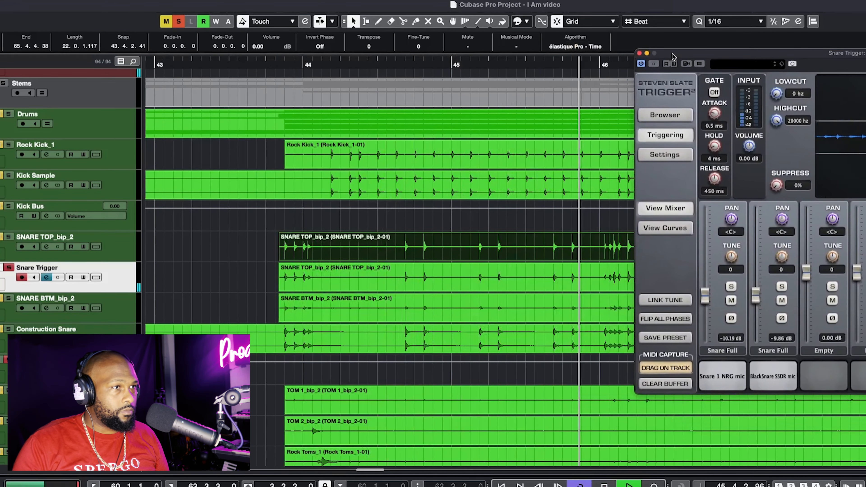
pyautogui.press('space')
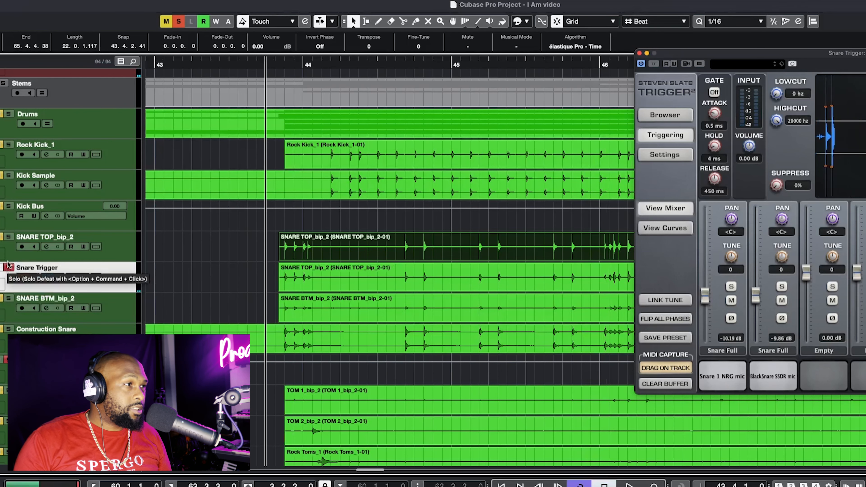
# - Audition SNARE TOP_bip_2 soloed together with Snare Trigger, and close the Trigger 2 editor
pyautogui.click(8, 237)
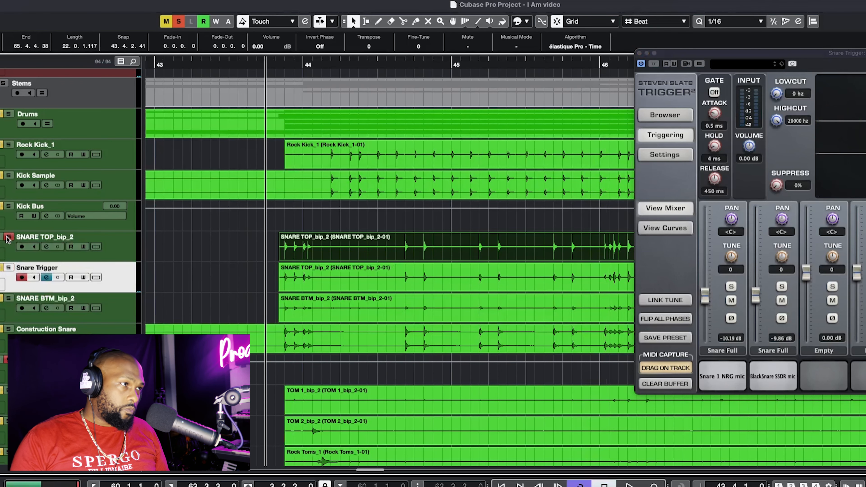
pyautogui.press('space')
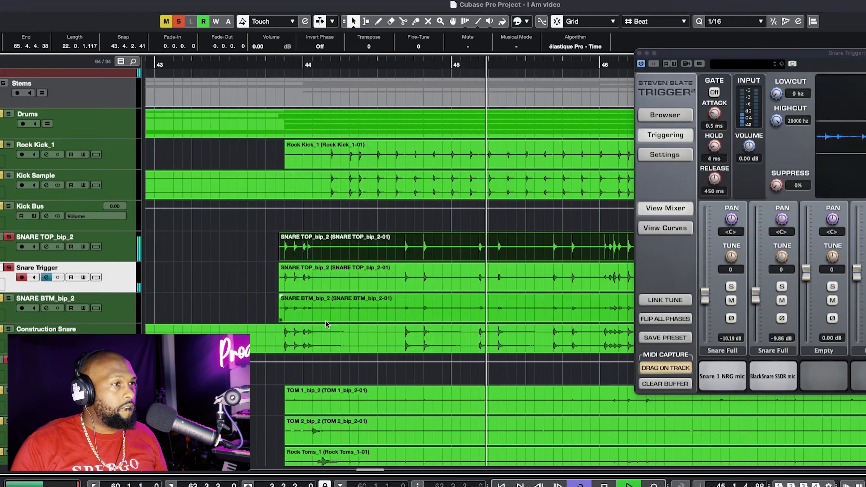
pyautogui.press('space')
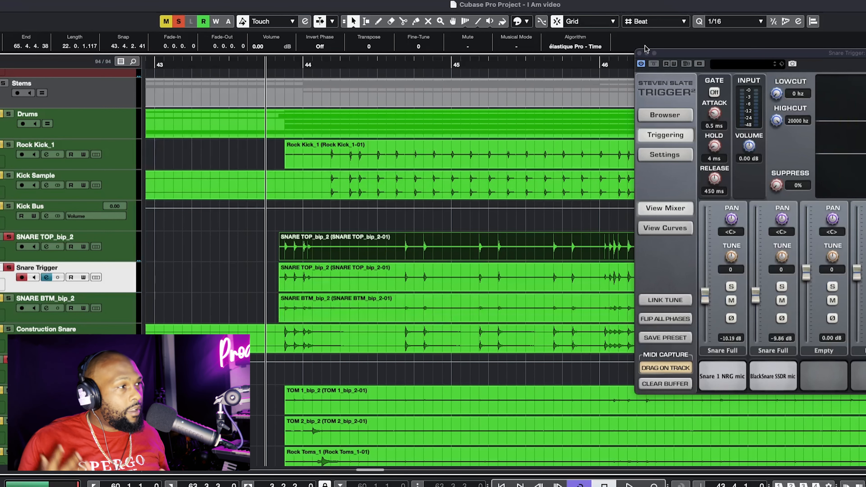
pyautogui.click(640, 52)
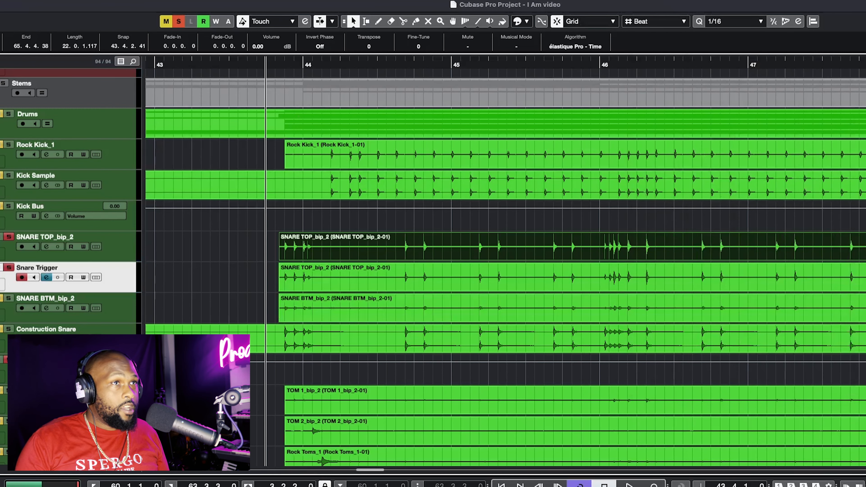
# - Select SNARE BTM_bip_2, add it to the solo, and audition it with SNARE TOP_bip_2 and Snare Trigger
pyautogui.click(126, 301)
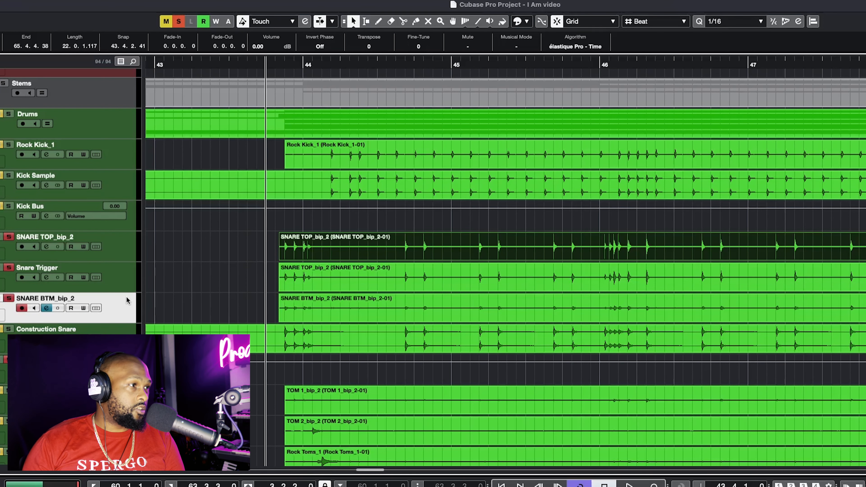
pyautogui.press('space')
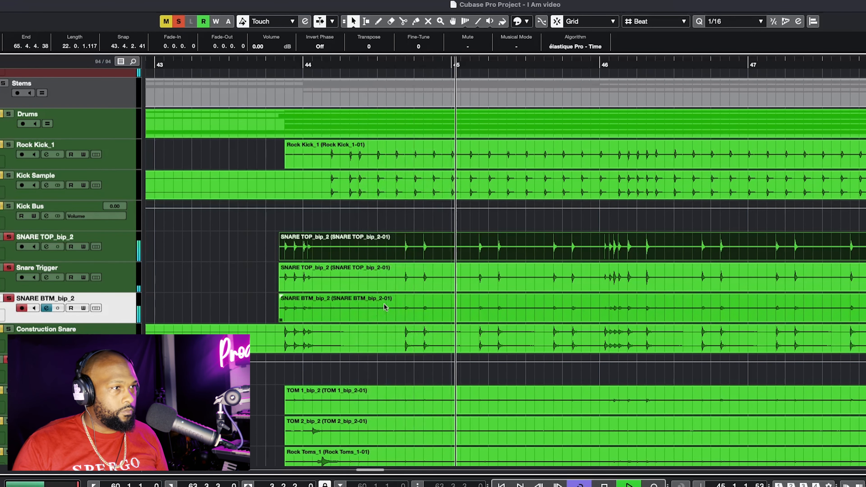
pyautogui.scroll(-1, 386, 305)
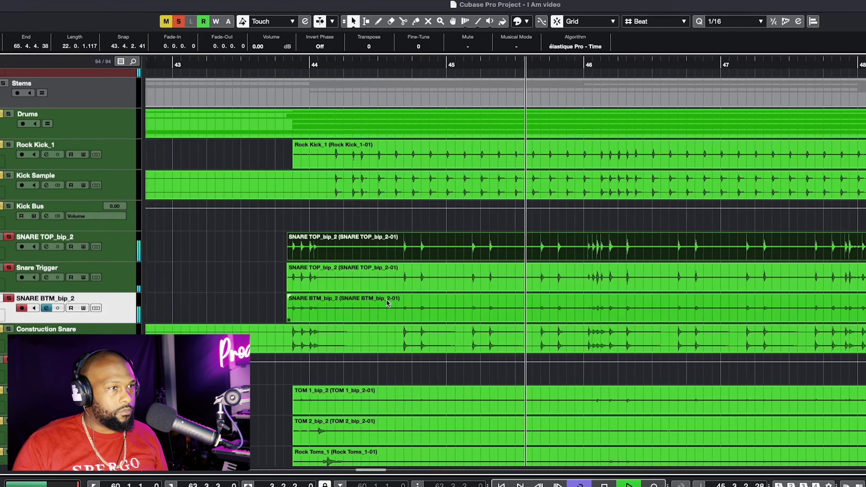
pyautogui.press('space')
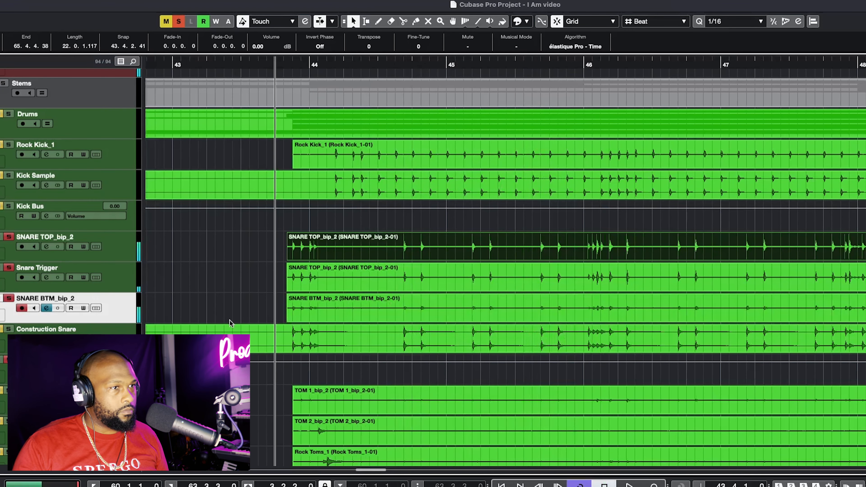
# - Examine the Clean Snare preset in SNARE BTM_bip_2's Gate insert and close its editor
pyautogui.press('2')
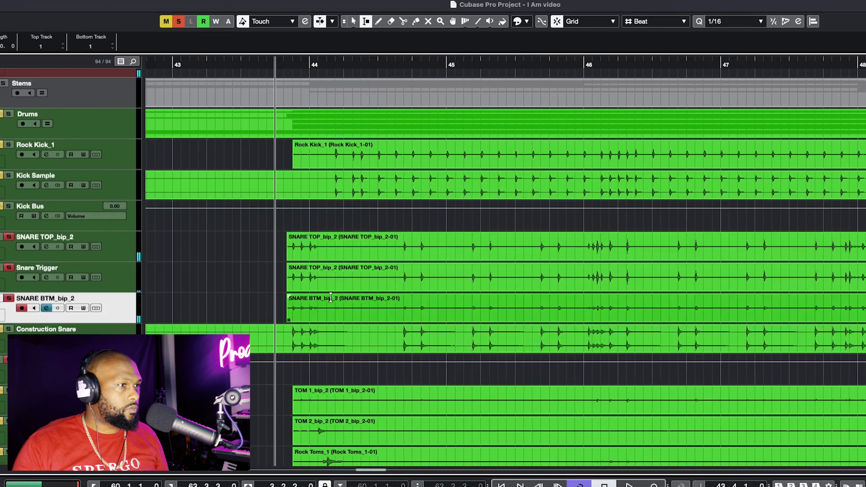
pyautogui.press('1')
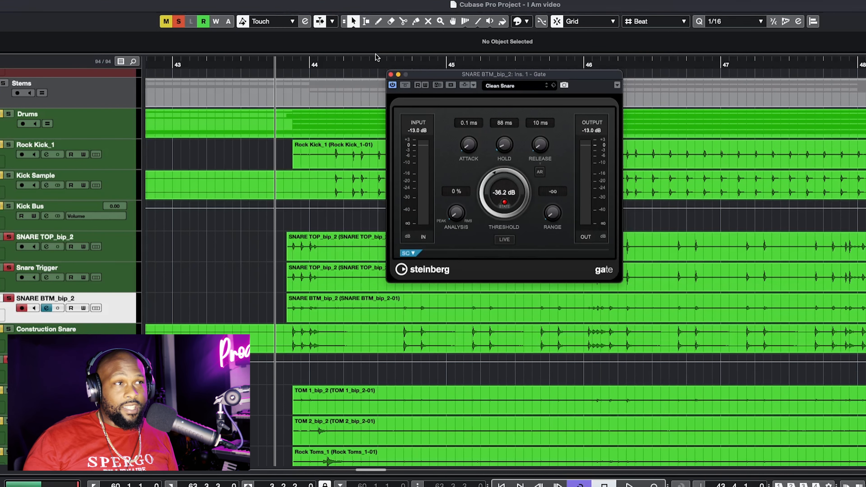
pyautogui.click(391, 74)
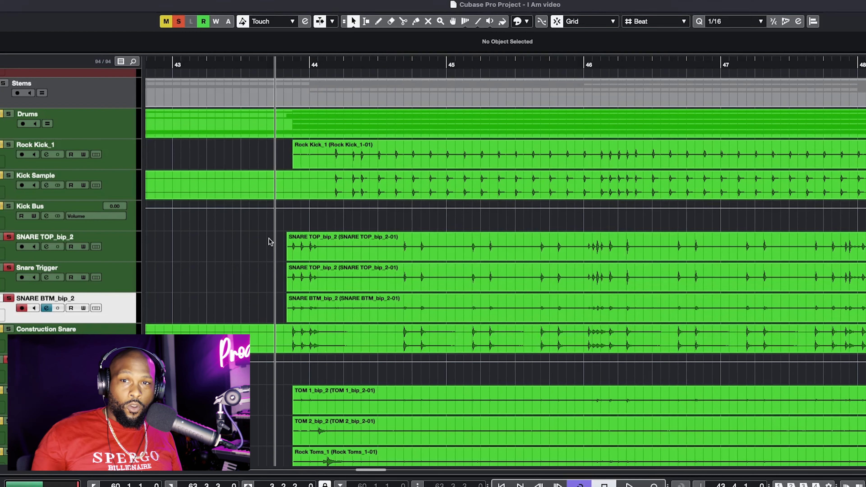
# - Delete the range from about 44.2 to 44.3.3 across the three snare mic tracks and Construction Snare
pyautogui.press('2')
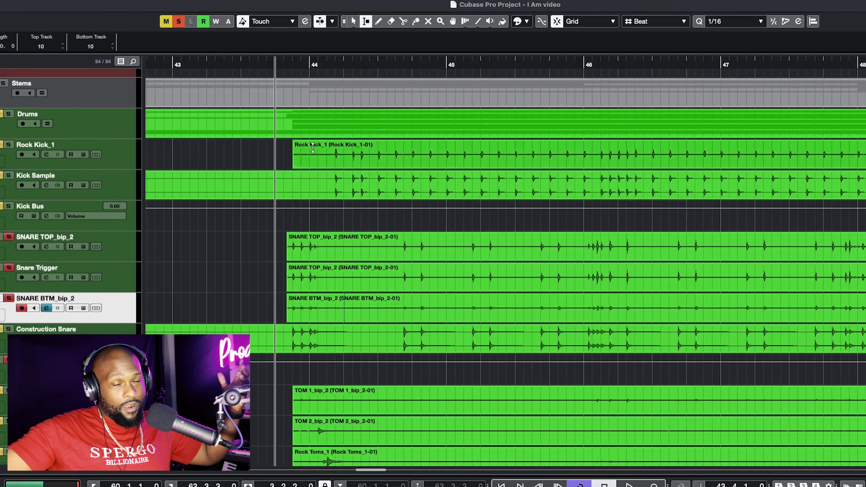
pyautogui.scroll(-1, 420, 273)
pyautogui.moveTo(344, 239); pyautogui.dragTo(403, 323)
pyautogui.press('Delete')
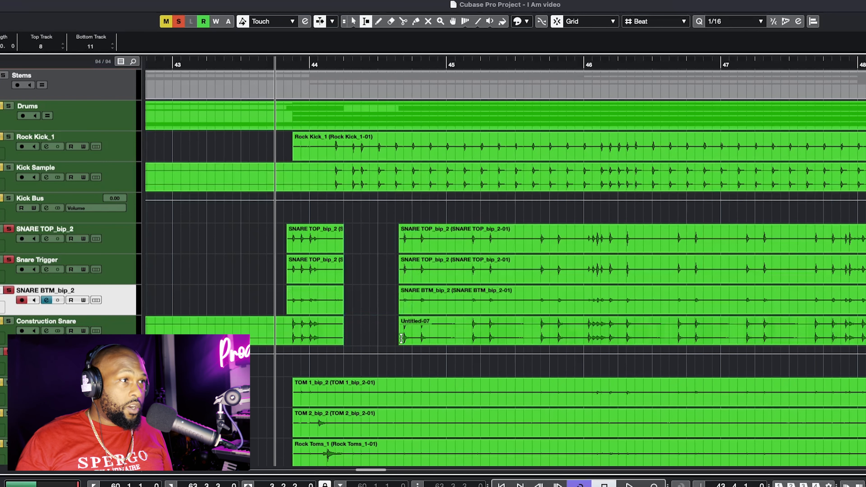
# - Add a 0.0.0.40 fade-in to the four snare clips that start after the gap
pyautogui.press('1')
pyautogui.moveTo(353, 330); pyautogui.dragTo(423, 333)
pyautogui.scroll(3, 401, 235)
pyautogui.moveTo(391, 229); pyautogui.dragTo(397, 230)
pyautogui.scroll(-3, 356, 253)
pyautogui.hscroll(-3, 351, 268)
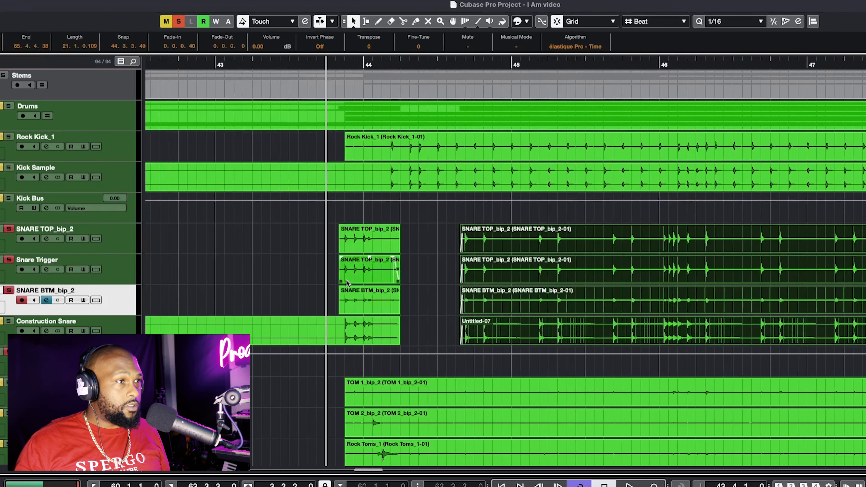
pyautogui.click(433, 299)
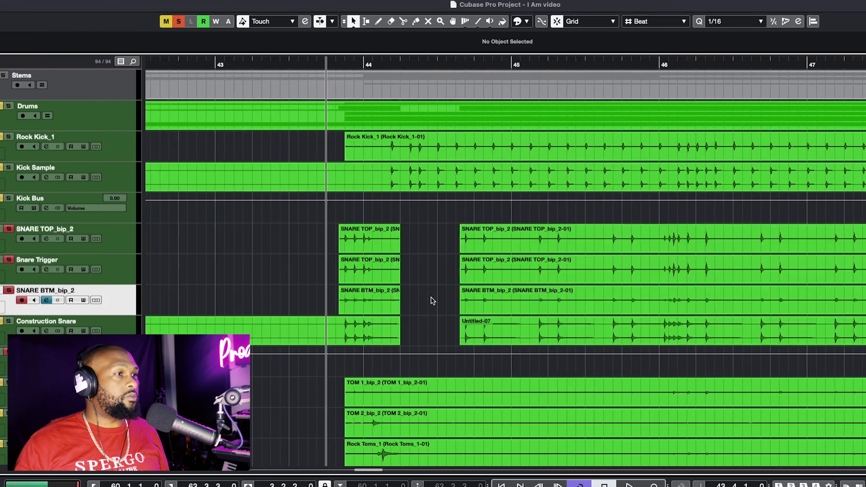
# - Trim the four snare clips before the gap to end at 44.1.2.89 with a 0.0.0.83 fade-out
pyautogui.moveTo(411, 345); pyautogui.dragTo(382, 251)
pyautogui.scroll(2, 383, 254)
pyautogui.scroll(3, 383, 253)
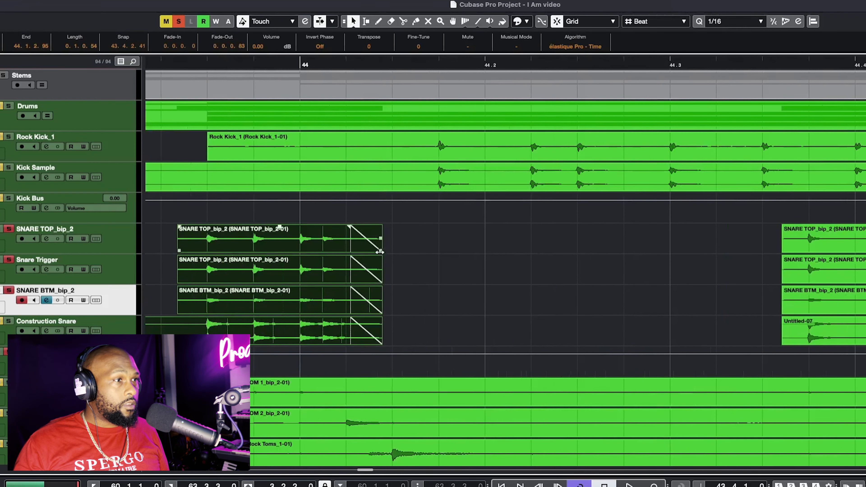
pyautogui.moveTo(382, 251); pyautogui.dragTo(380, 253)
pyautogui.scroll(-3, 381, 253)
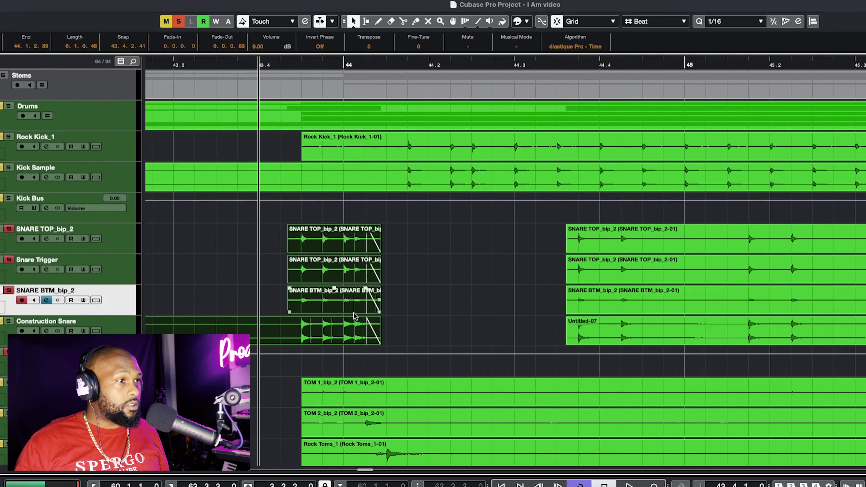
pyautogui.scroll(-1, 355, 314)
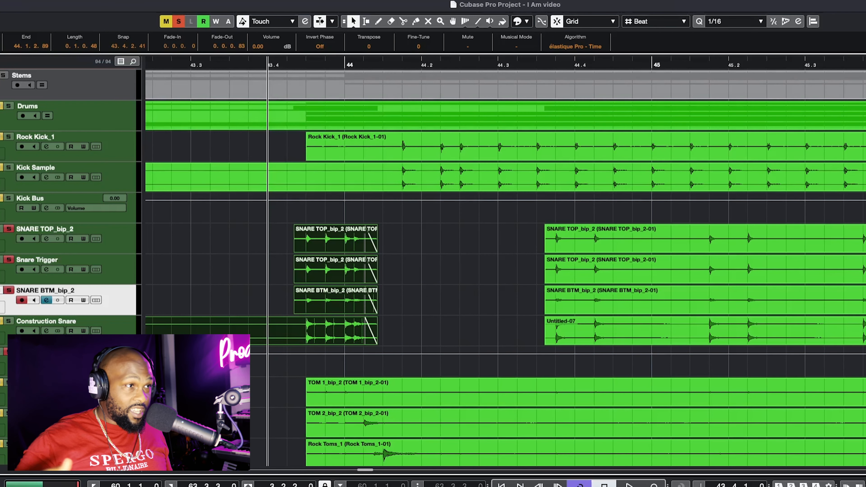
# - Open SNARE BTM_bip_2's H-Comp insert and examine its threshold and compression settings
pyautogui.click(0, 254)
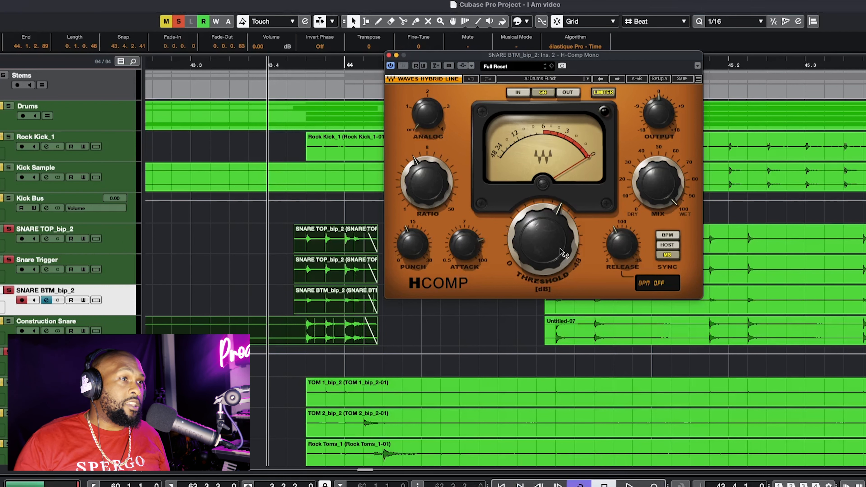
pyautogui.moveTo(562, 254)
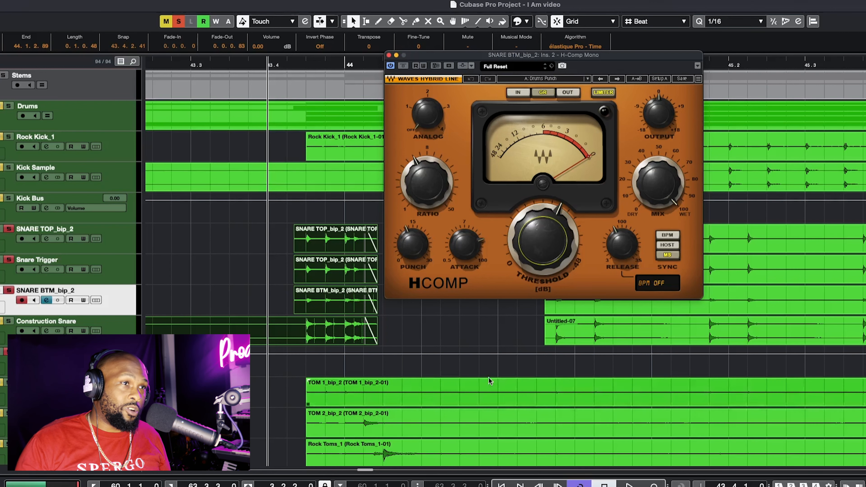
pyautogui.moveTo(539, 483)
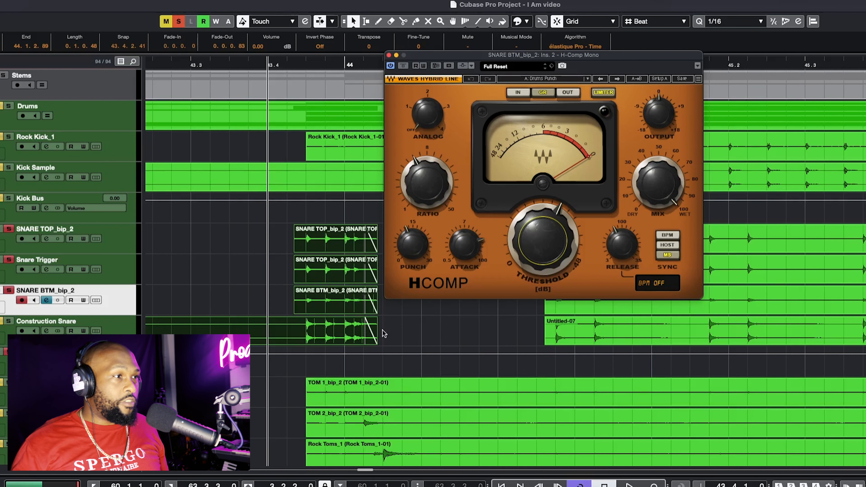
# - Play SNARE BTM_bip_2 soloed on its own with H-Comp active, repositioning its editor within view
pyautogui.moveTo(480, 53); pyautogui.dragTo(477, 222)
pyautogui.moveTo(538, 221); pyautogui.dragTo(591, 99)
pyautogui.scroll(-2, 300, 90)
pyautogui.click(300, 64)
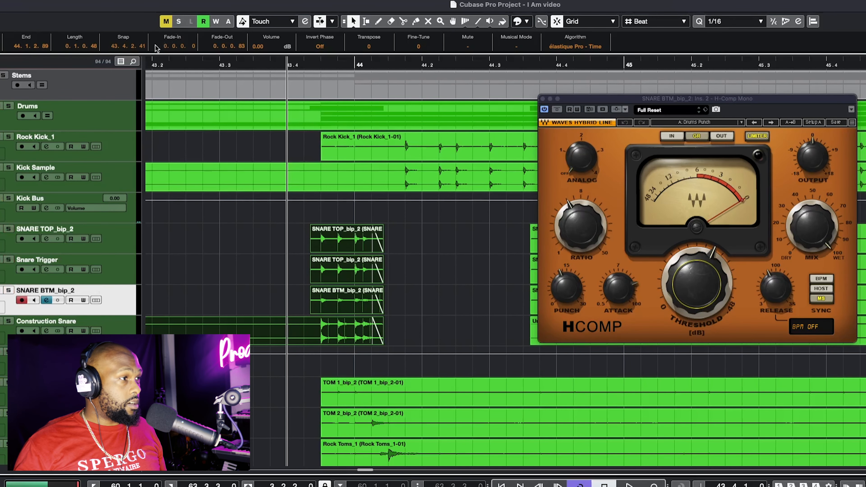
pyautogui.press('space')
pyautogui.scroll(2, 400, 337)
pyautogui.moveTo(607, 95); pyautogui.dragTo(310, 105)
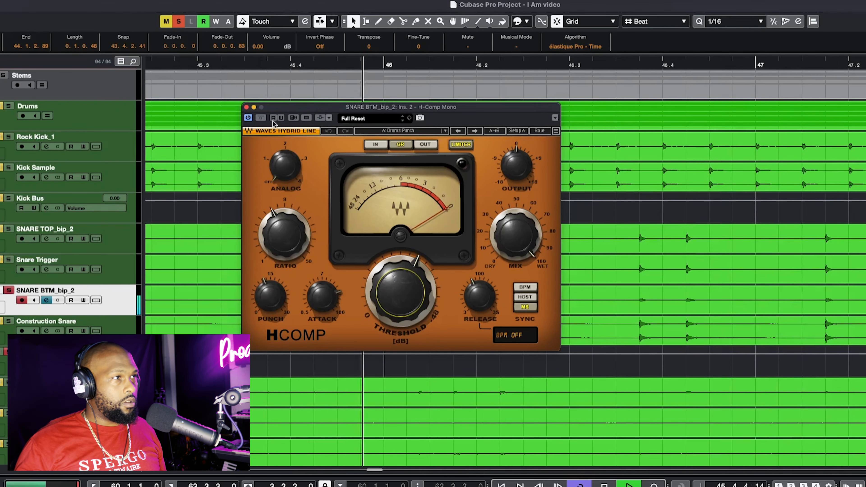
# - Compare SNARE BTM_bip_2 with H-Comp bypassed and active during playback, turning auto-scroll off and leaving the compressor active
pyautogui.press('space')
pyautogui.click(261, 118)
pyautogui.press('space')
pyautogui.press('g')
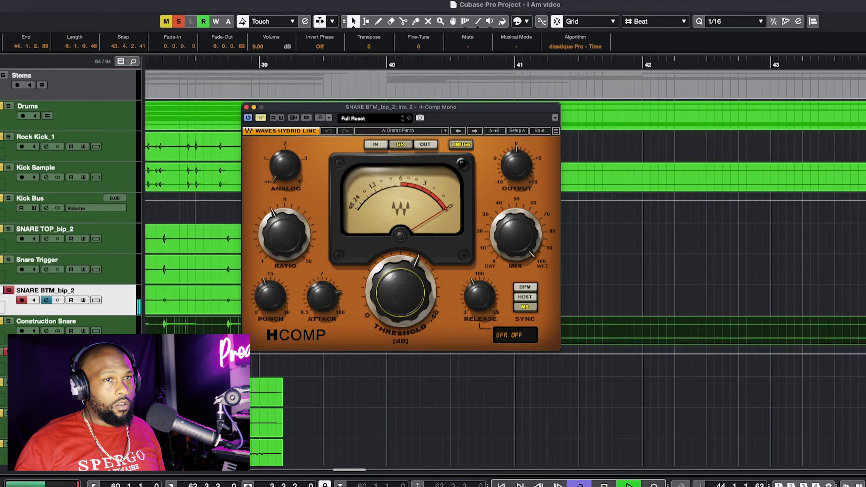
pyautogui.press('f')
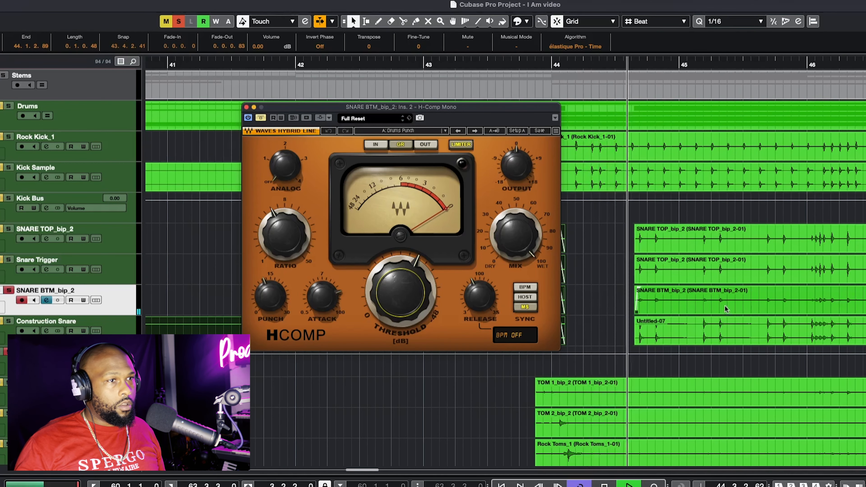
pyautogui.click(262, 118)
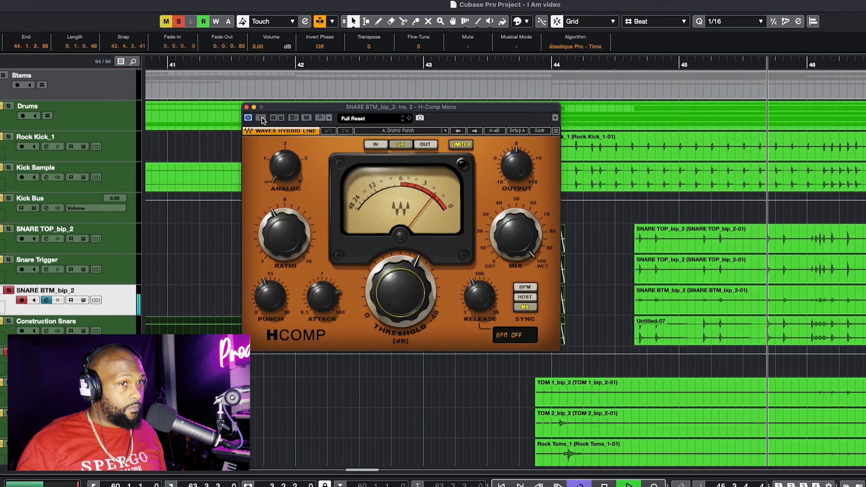
pyautogui.press('space')
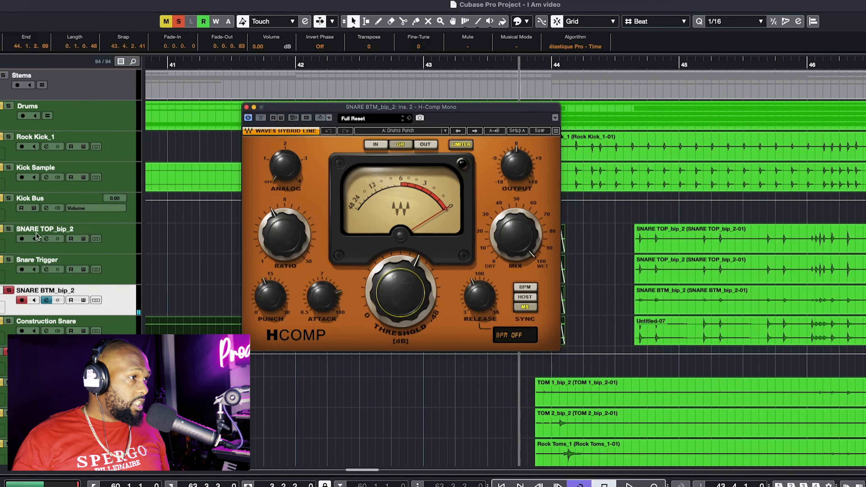
# - Solo SNARE TOP_bip_2 and Snare Trigger alongside SNARE BTM_bip_2 and audition all three
pyautogui.click(9, 260)
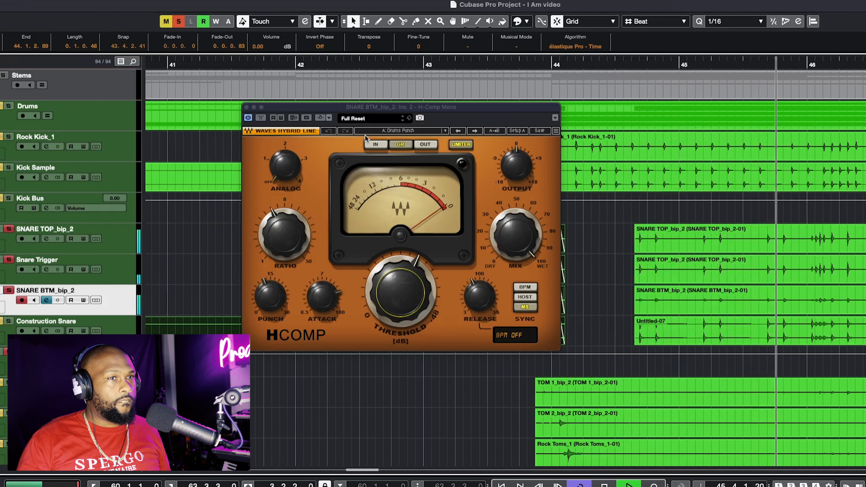
pyautogui.press('space')
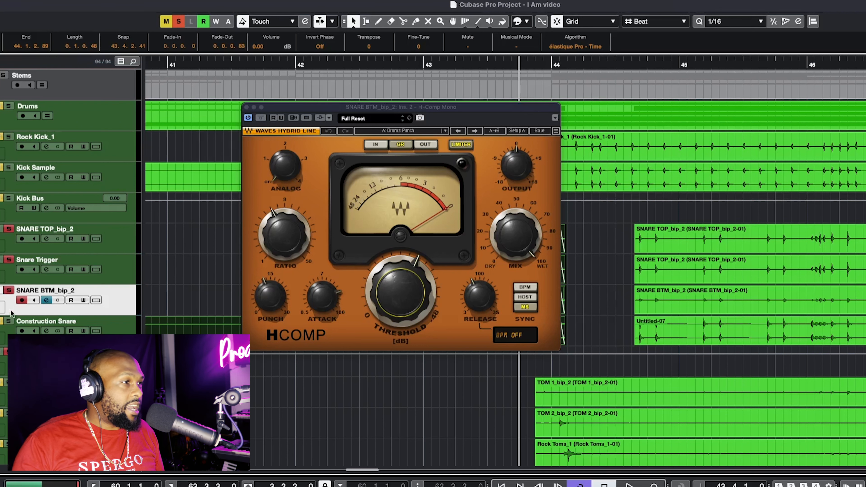
# - Select the Construction Snare track and close SNARE BTM_bip_2's H-Comp editor
pyautogui.click(114, 324)
pyautogui.scroll(-1, 858, 293)
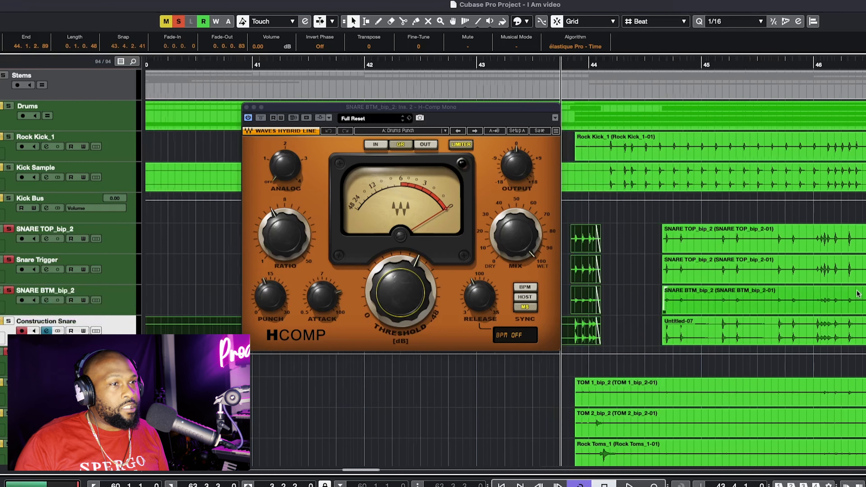
pyautogui.click(246, 108)
pyautogui.scroll(-1, 600, 262)
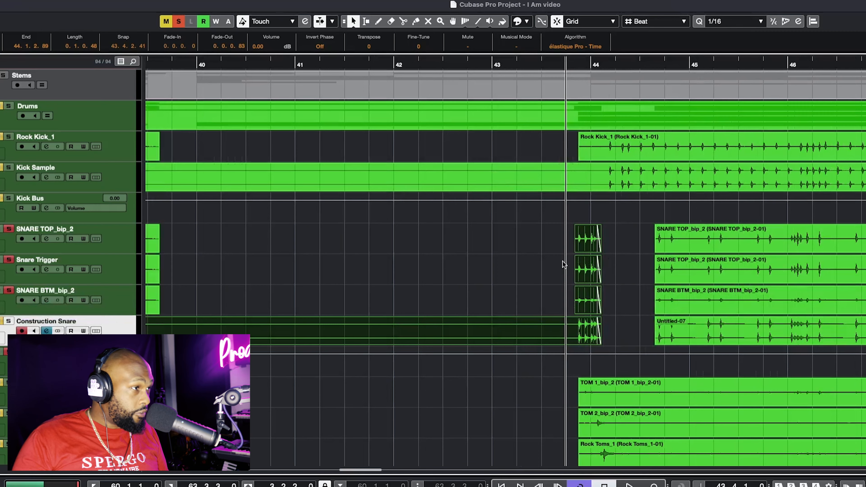
# - Solo Construction Snare alongside the other three snare tracks
pyautogui.scroll(-2, 489, 319)
pyautogui.scroll(2, 414, 348)
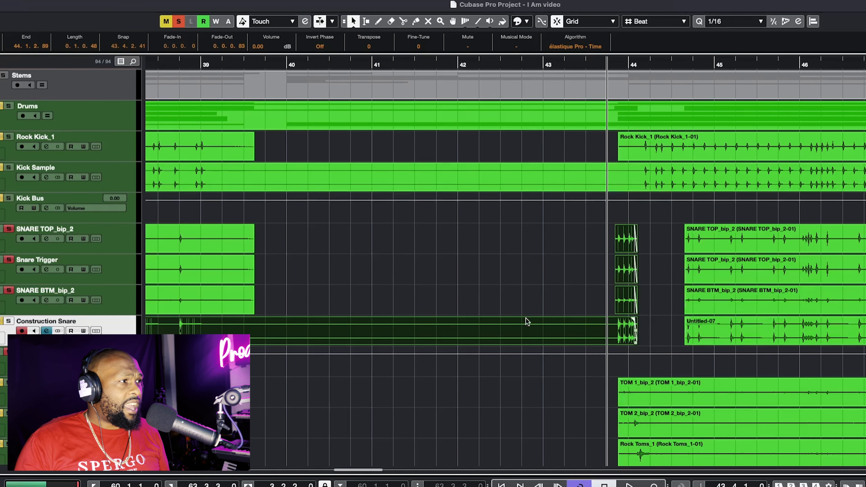
pyautogui.scroll(-1, 526, 319)
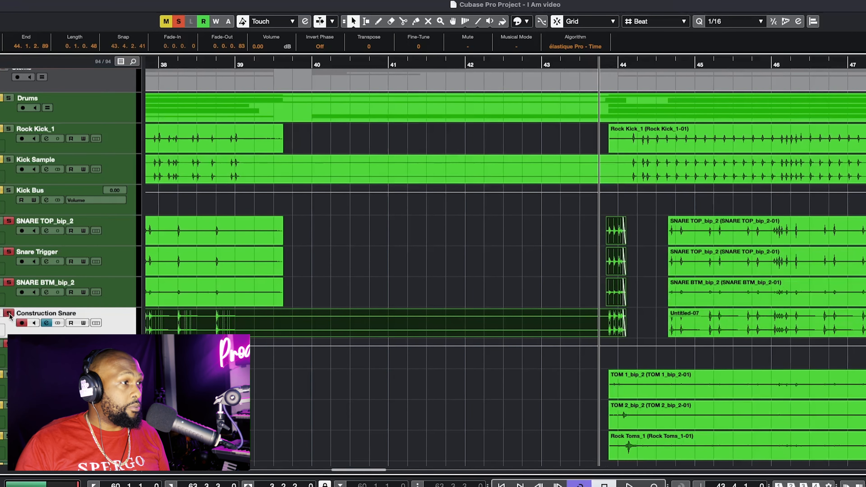
pyautogui.click(117, 304)
pyautogui.click(13, 319)
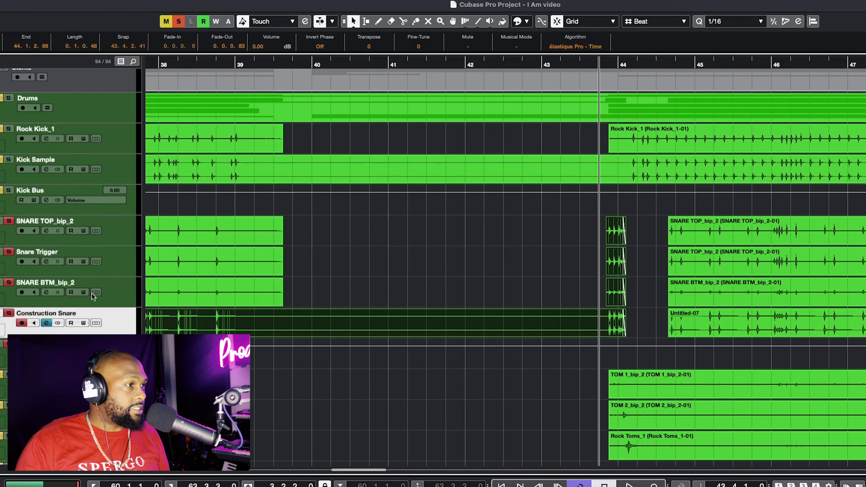
# - Clear the snare solos and play Construction Snare soloed on its own
pyautogui.click(106, 303)
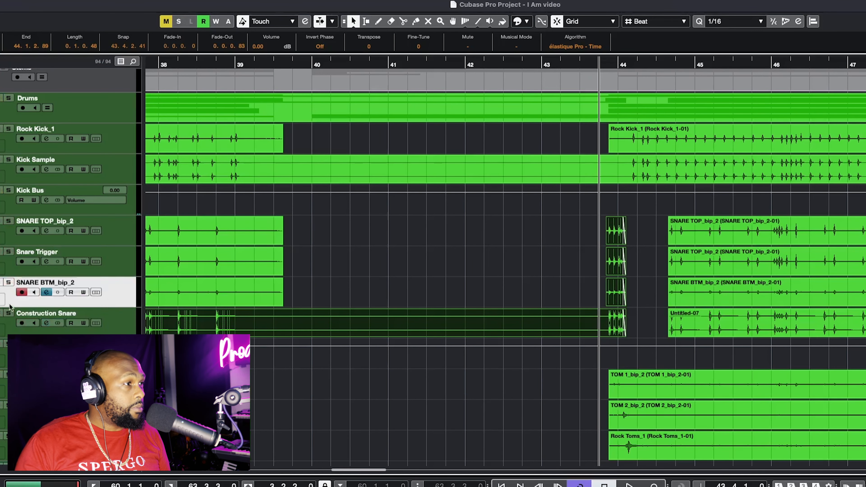
pyautogui.scroll(1, 438, 317)
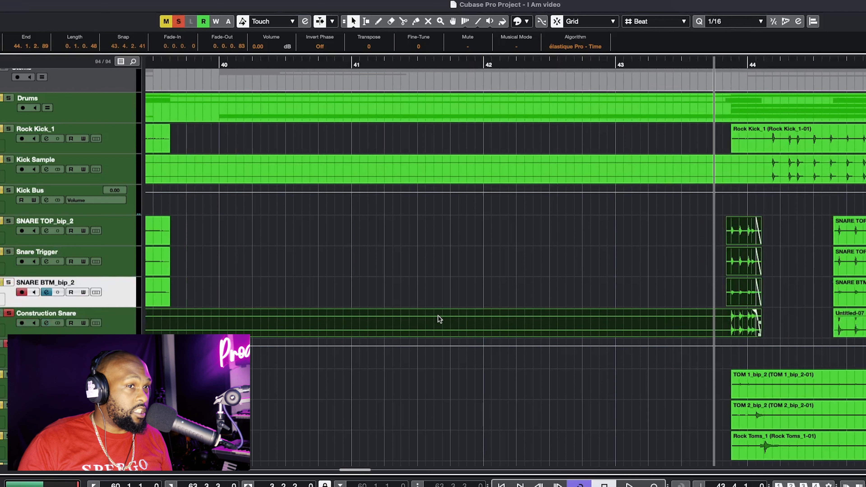
pyautogui.press('space')
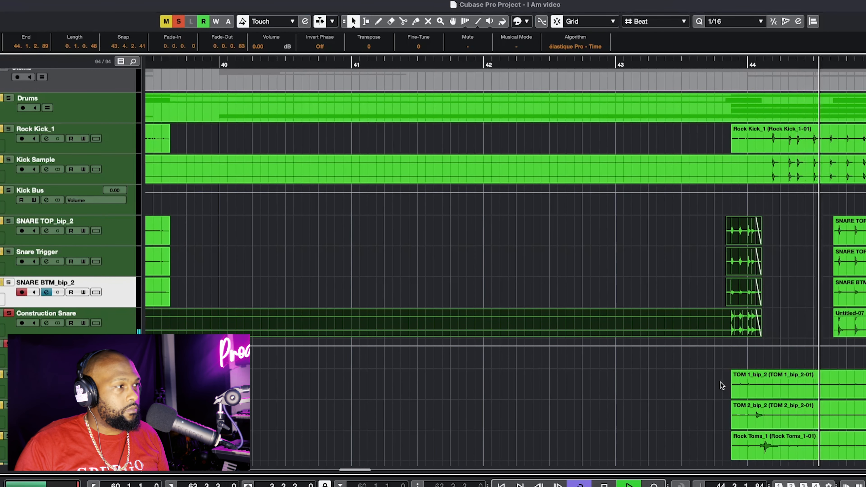
pyautogui.click(116, 327)
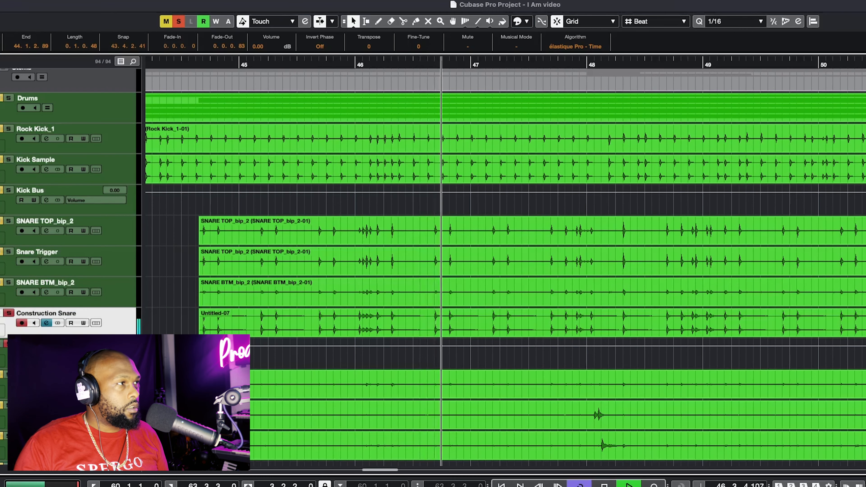
pyautogui.press('space')
pyautogui.scroll(-2, 489, 360)
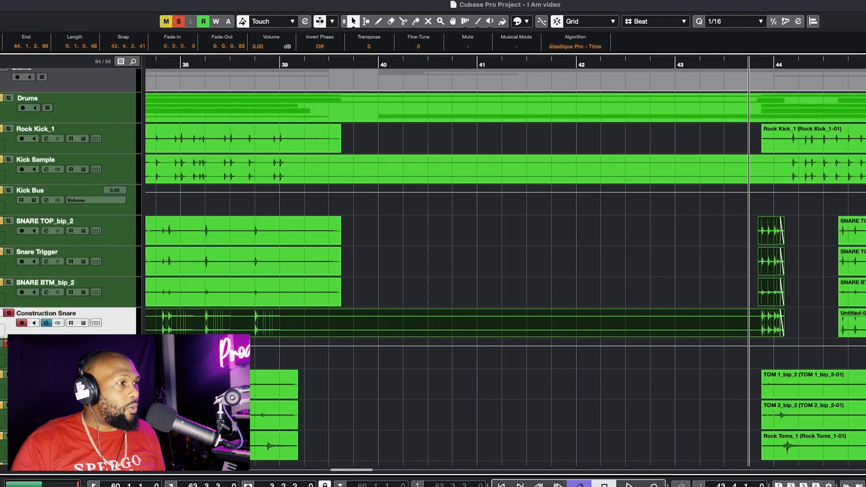
# - Clear all solos and look through the drum, percussion and bass tracks, returning to Construction Snare
pyautogui.scroll(-20, 123, 119)
pyautogui.scroll(20, 123, 119)
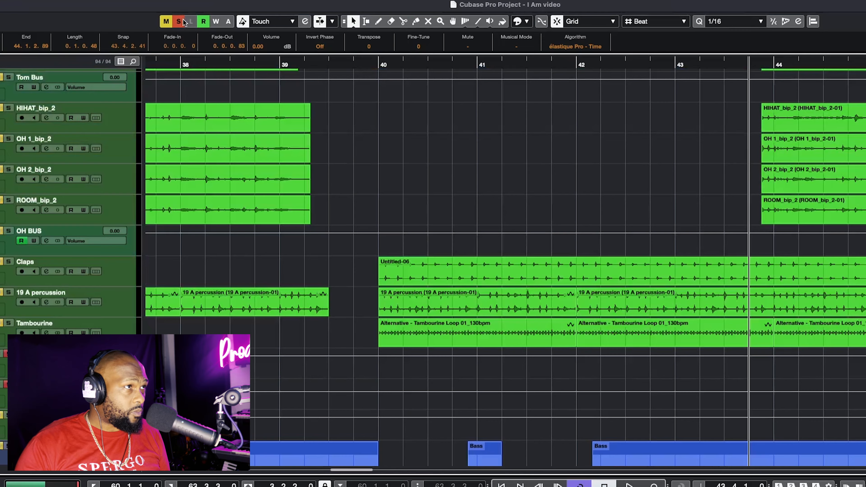
pyautogui.scroll(-20, 193, 246)
pyautogui.scroll(20, 40, 278)
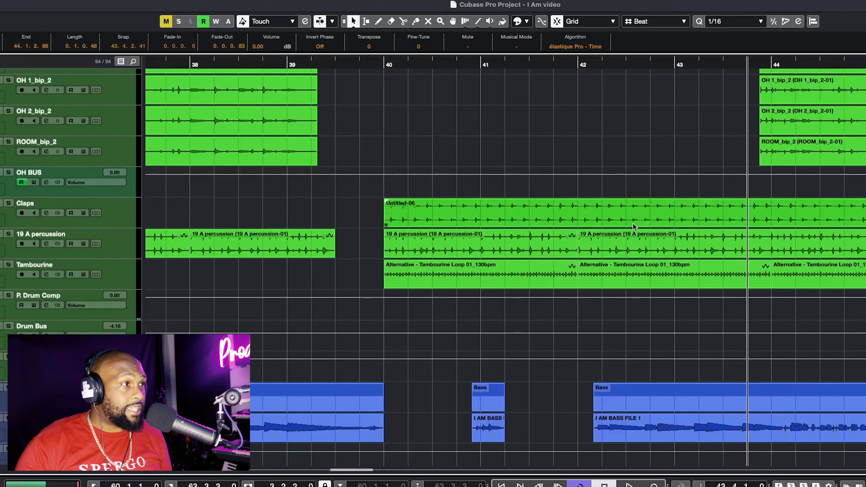
pyautogui.scroll(6, 580, 239)
pyautogui.scroll(-4, 621, 321)
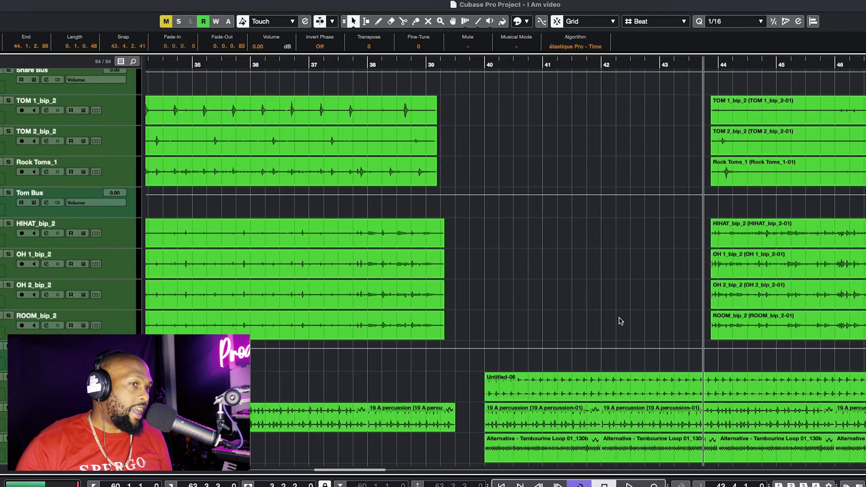
pyautogui.scroll(8, 621, 321)
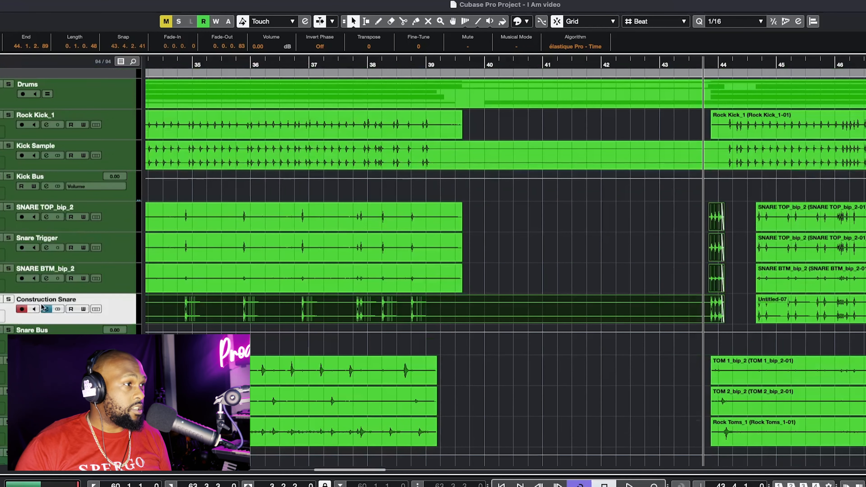
# - Play the full mix from bar 43.4.1 to compare Construction Snare muted and unmuted
pyautogui.scroll(1, 567, 322)
pyautogui.press('space')
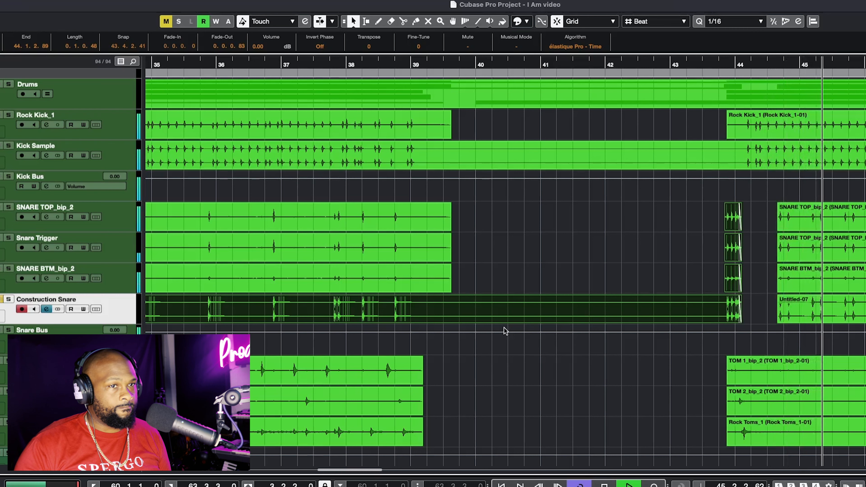
pyautogui.press('space')
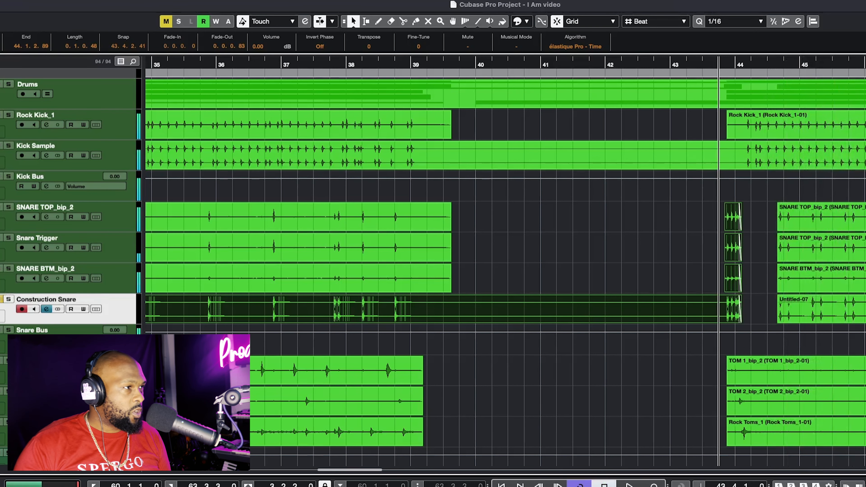
pyautogui.press('space')
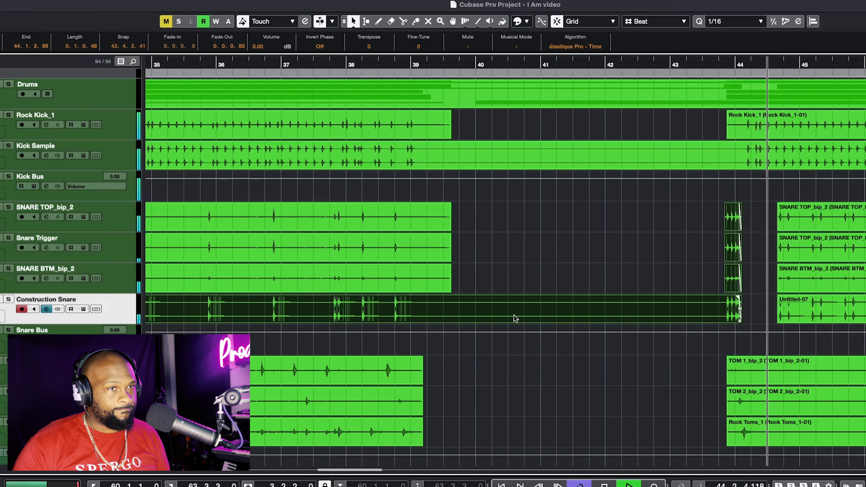
# - Solo the Drums folder and compare the drums with Construction Snare muted and unmuted during playback
pyautogui.click(8, 85)
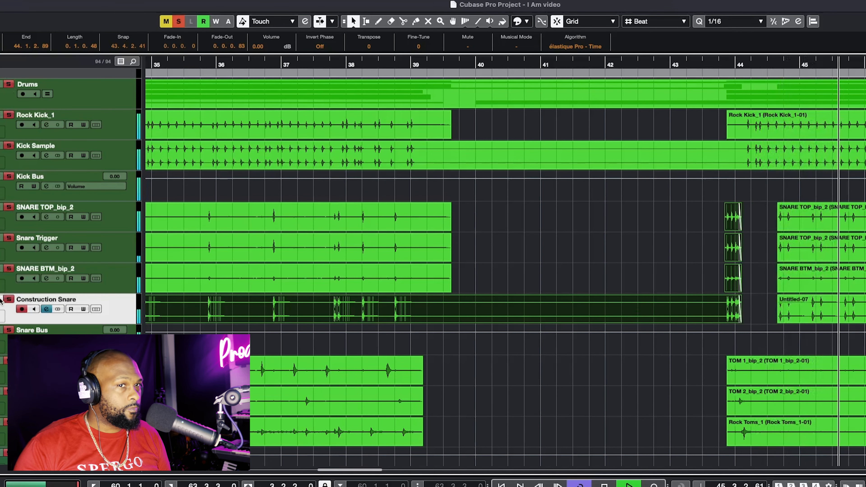
pyautogui.click(2, 300)
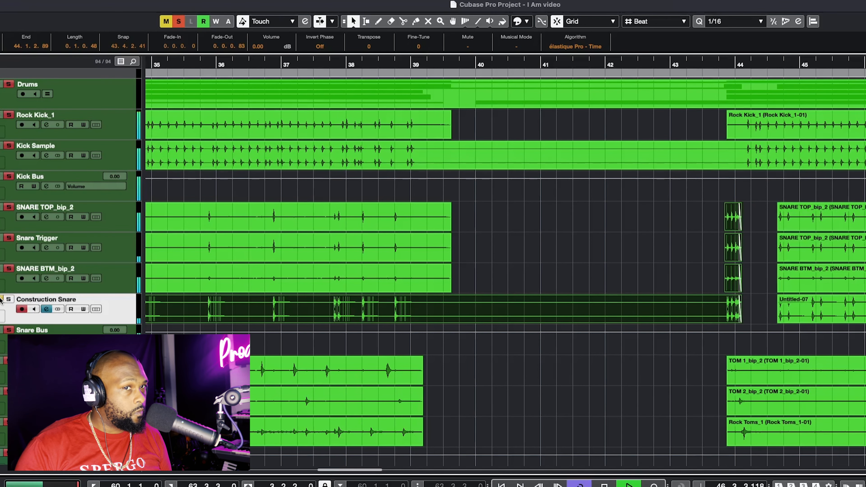
pyautogui.click(1, 300)
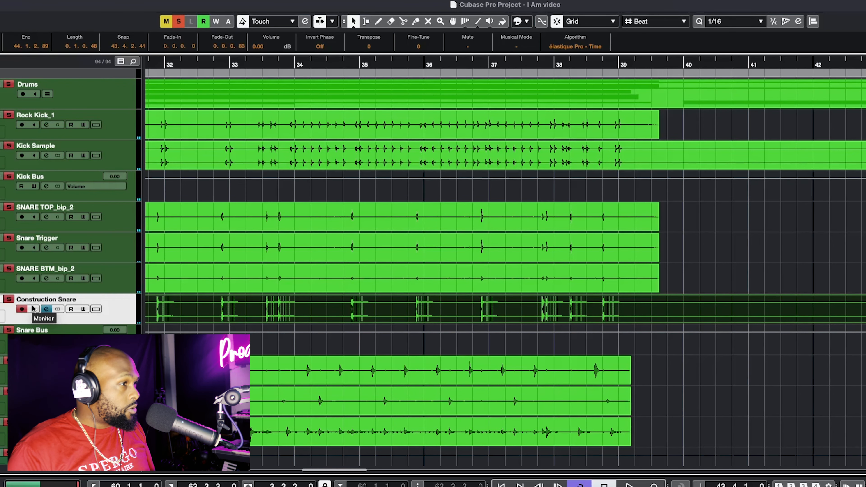
# - Select Rock Kick_1, survey the earlier drum section and set the playback position to bar 23.4.1
pyautogui.click(127, 117)
pyautogui.scroll(-8, 115, 316)
pyautogui.click(317, 271)
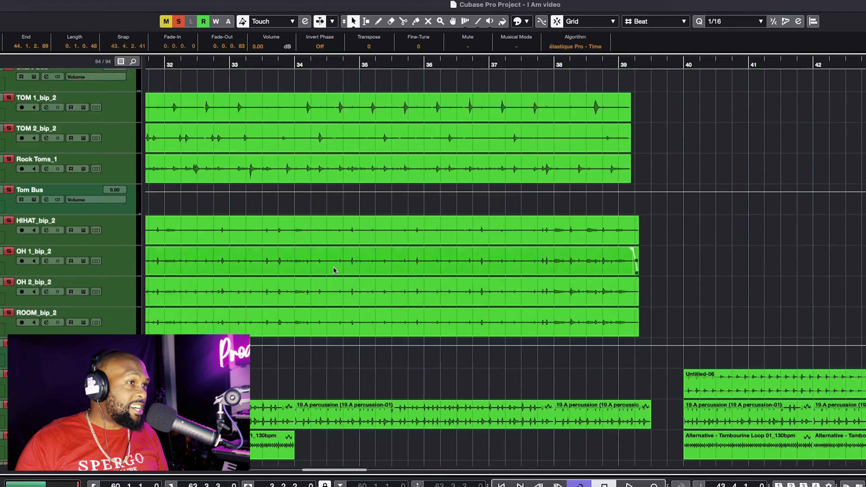
pyautogui.scroll(-2, 316, 277)
pyautogui.hscroll(-10, 316, 277)
pyautogui.hscroll(15, 317, 277)
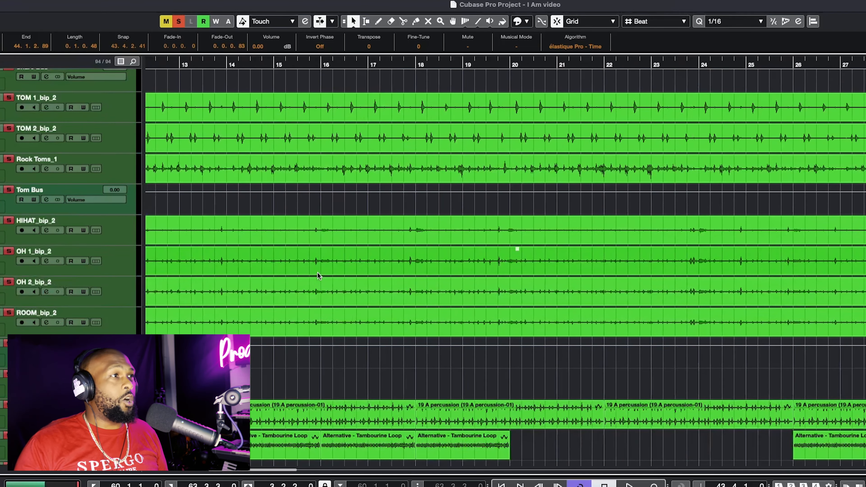
pyautogui.scroll(-2, 460, 248)
pyautogui.hscroll(-20, 461, 248)
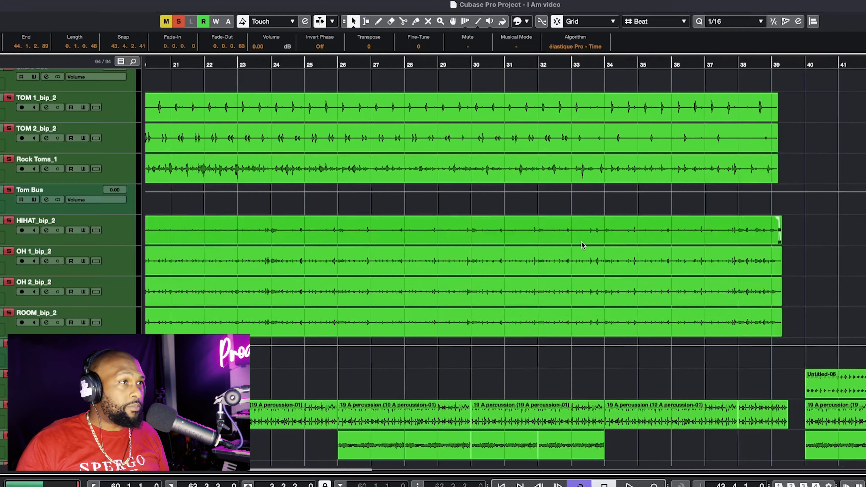
pyautogui.scroll(-1, 461, 259)
pyautogui.scroll(-2, 460, 259)
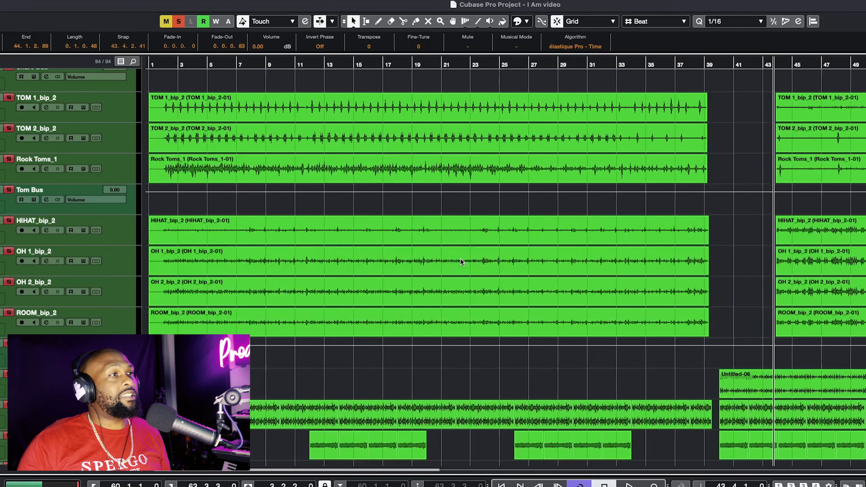
pyautogui.scroll(2, 461, 259)
pyautogui.click(483, 64)
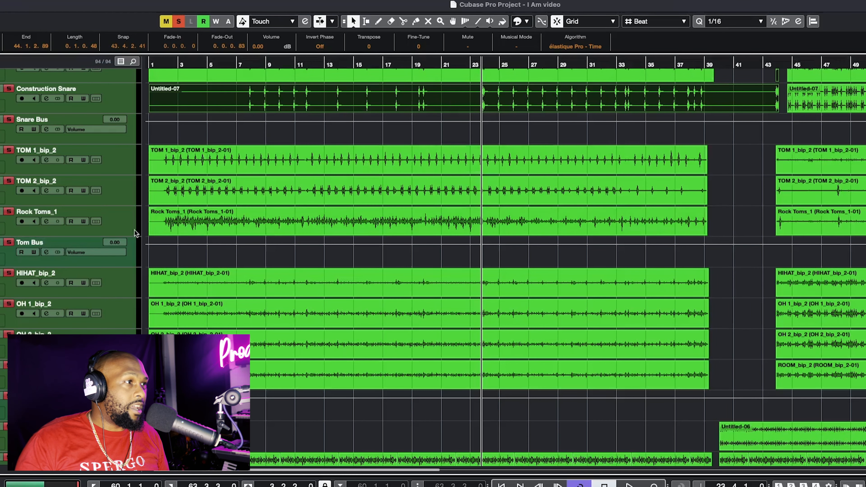
# - Play from bar 23.4.1 with the Drums folder unsoloed, comparing the full mix against the soloed drums
pyautogui.scroll(10, 51, 88)
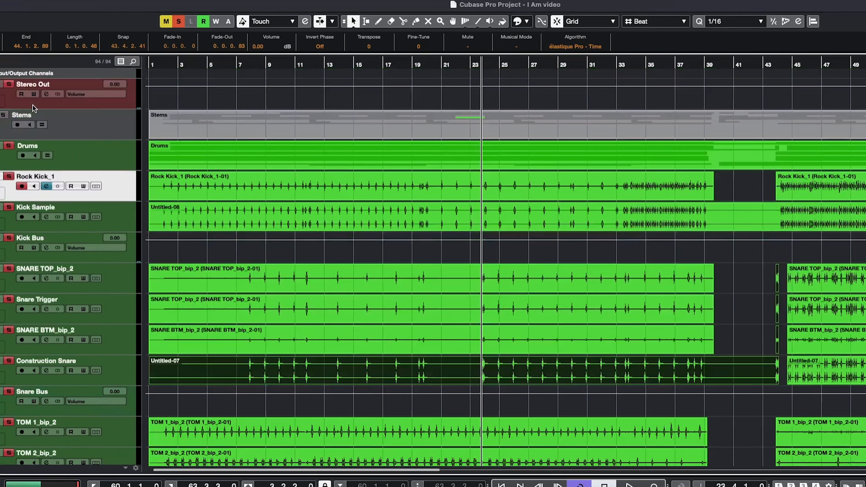
pyautogui.press('space')
pyautogui.click(428, 289)
pyautogui.scroll(2, 439, 284)
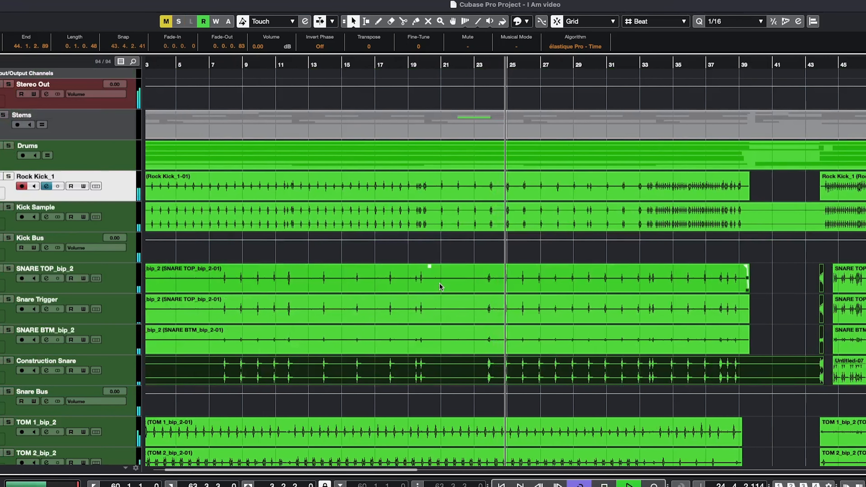
pyautogui.scroll(1, 455, 289)
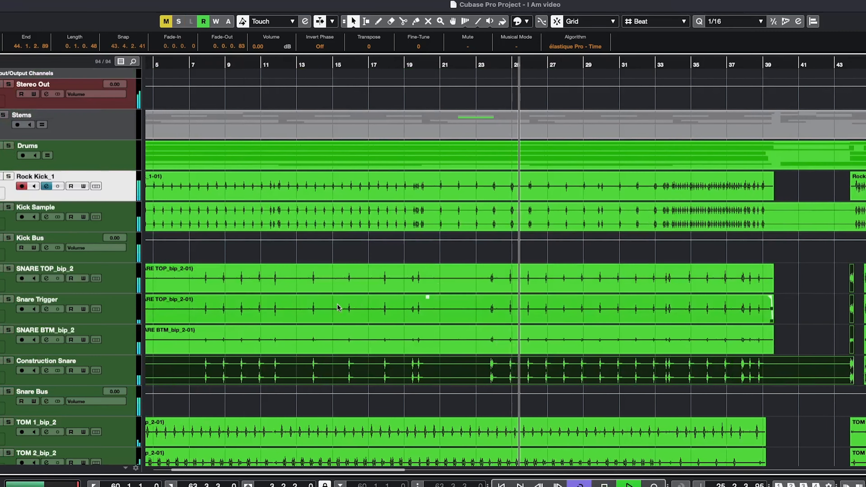
pyautogui.click(10, 147)
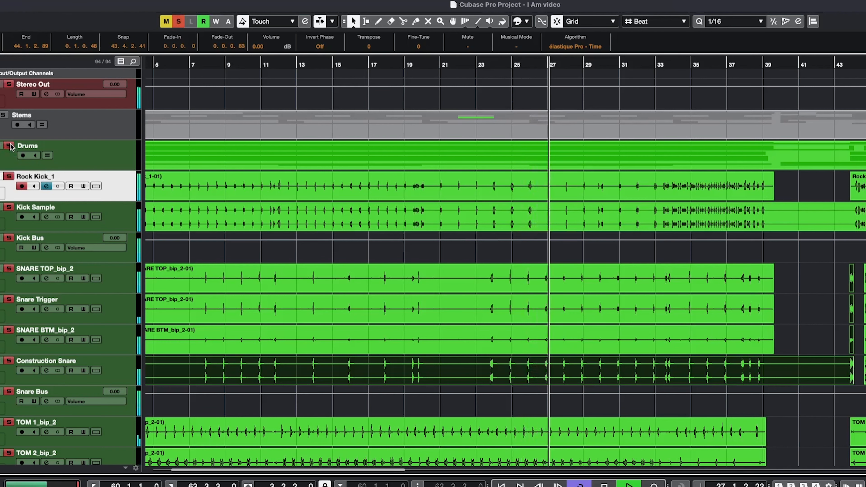
pyautogui.scroll(-4, 321, 210)
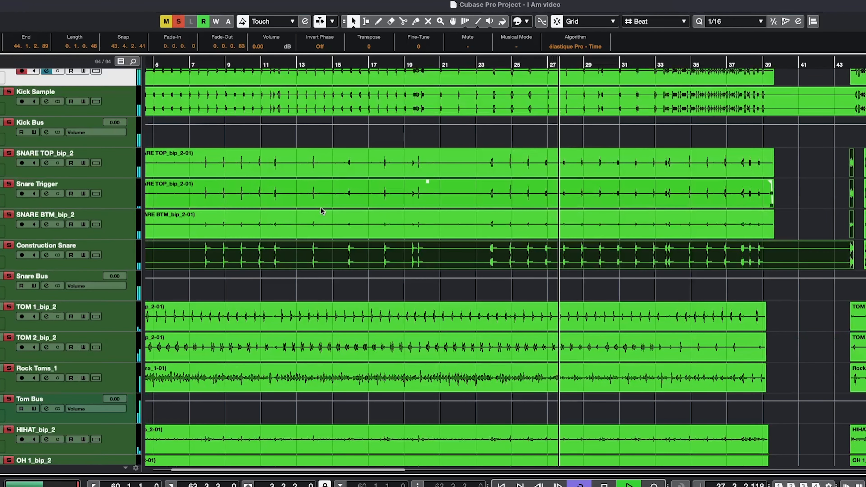
pyautogui.scroll(-1, 321, 208)
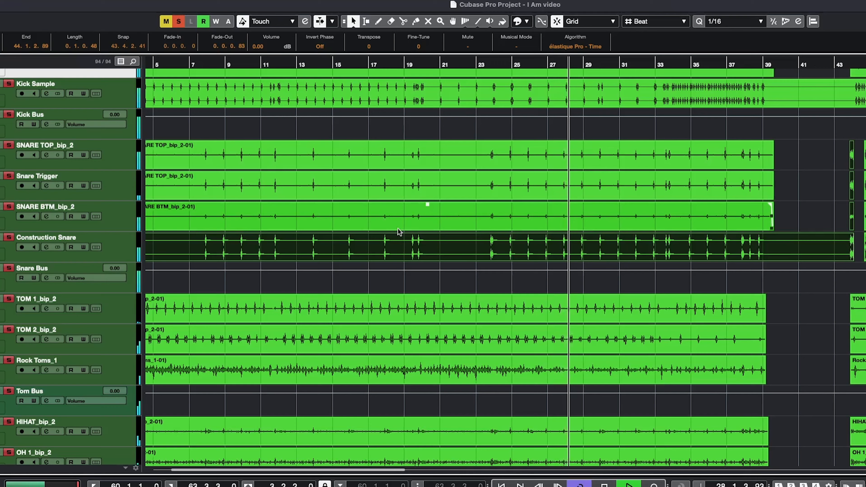
# - Open the channel settings of TOM 1_bip_2 and arrange them beside its SSLGChannel Mono editor
pyautogui.press('h')
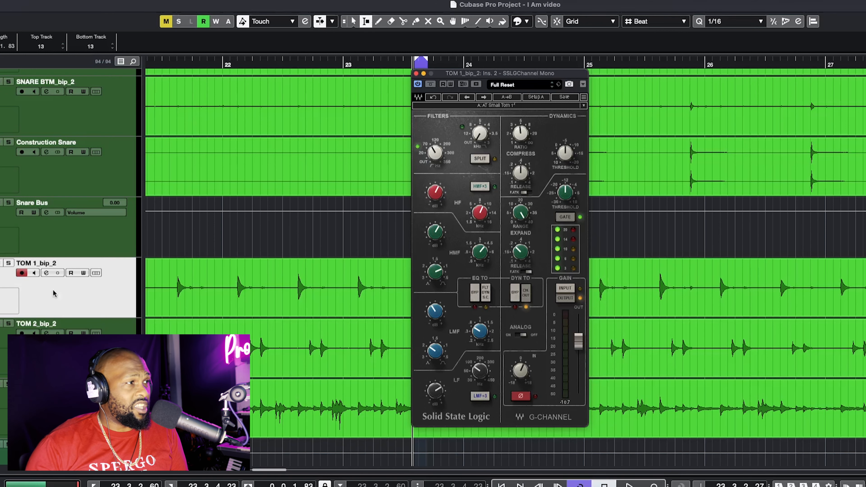
pyautogui.click(47, 273)
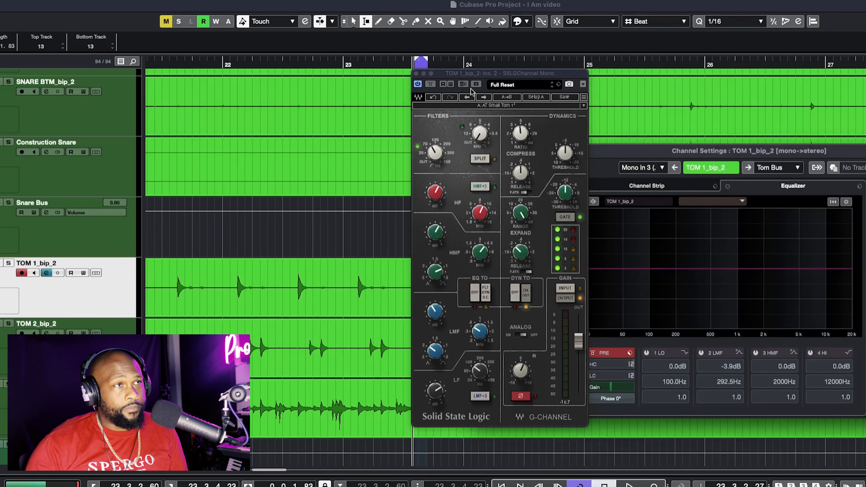
pyautogui.moveTo(472, 79); pyautogui.dragTo(256, 84)
pyautogui.moveTo(620, 151); pyautogui.dragTo(543, 146)
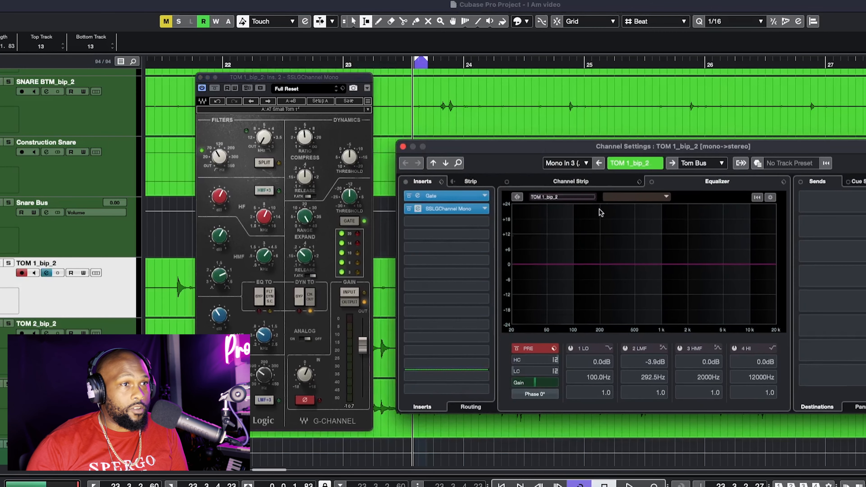
# - Set TOM 1_bip_2's 2 LMF equalizer band to -3.7 dB at 559.2 Hz, switch the band off and close the channel settings
pyautogui.moveTo(637, 265)
pyautogui.mouseDown()
pyautogui.moveTo(614, 263)
pyautogui.moveTo(615, 206)
pyautogui.moveTo(546, 218)
pyautogui.moveTo(586, 218)
pyautogui.moveTo(606, 234)
pyautogui.moveTo(610, 225)
pyautogui.moveTo(639, 273)
pyautogui.mouseUp()
pyautogui.click(626, 347)
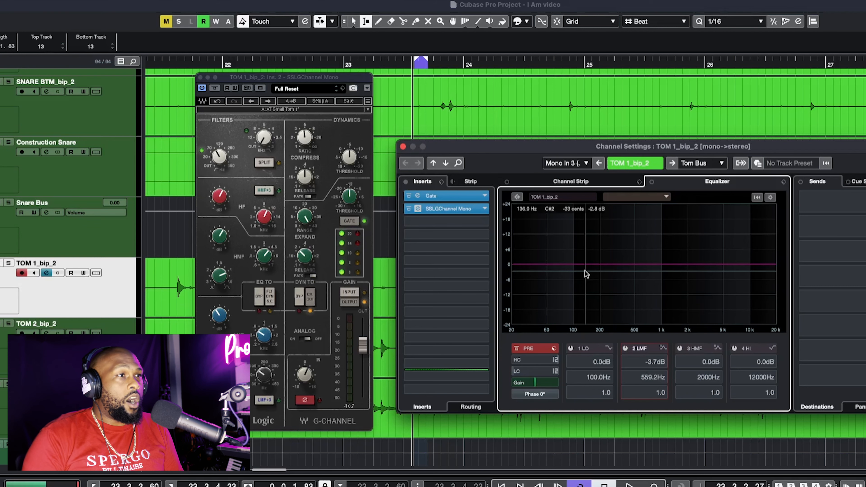
pyautogui.press('super+w')
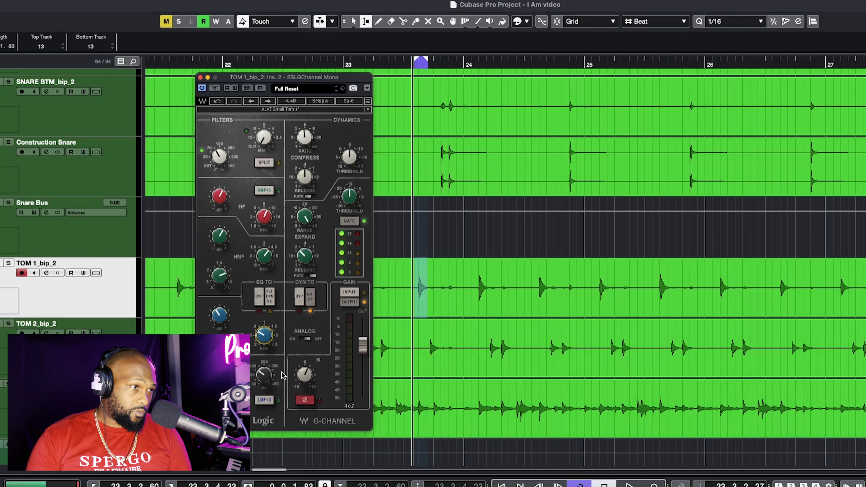
pyautogui.moveTo(262, 375)
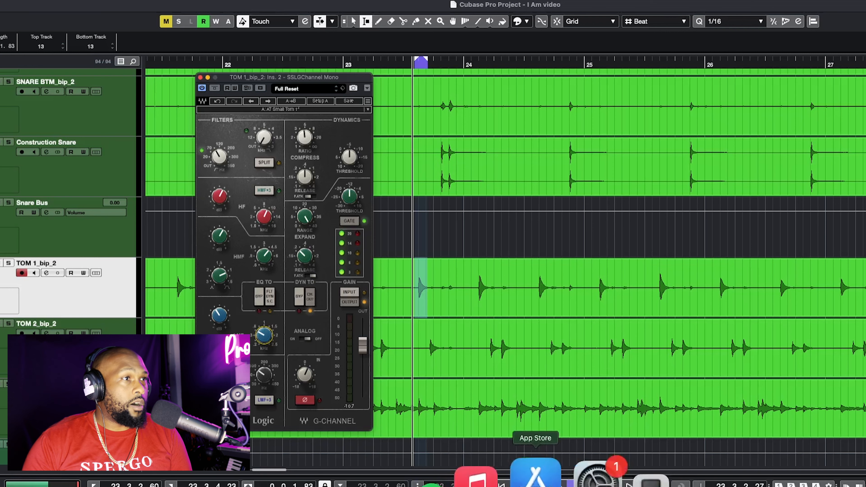
# - Switch off cycle playback, play from bar 23.3.2 and solo TOM 1_bip_2 to hear it on its own
pyautogui.press('KP_Divide')
pyautogui.press('space')
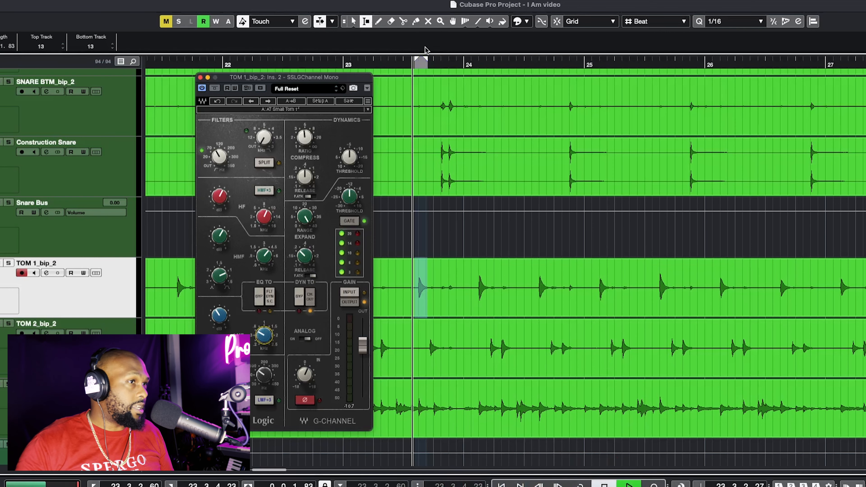
pyautogui.click(9, 263)
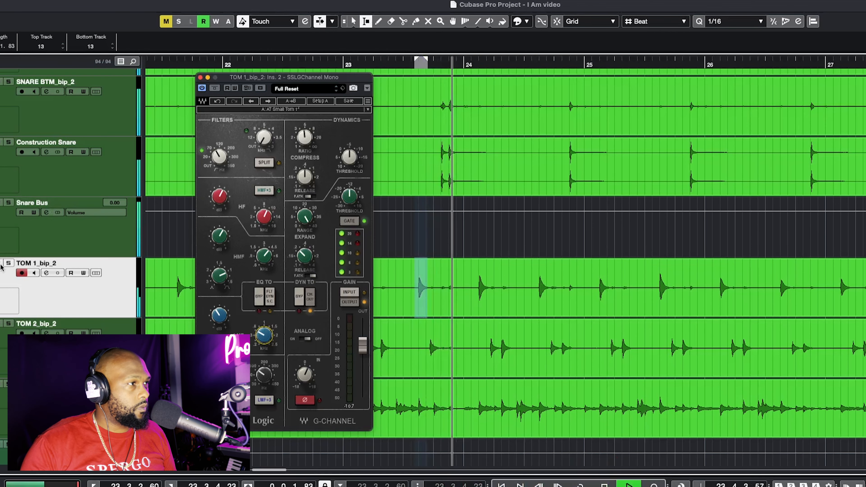
pyautogui.scroll(4, 547, 316)
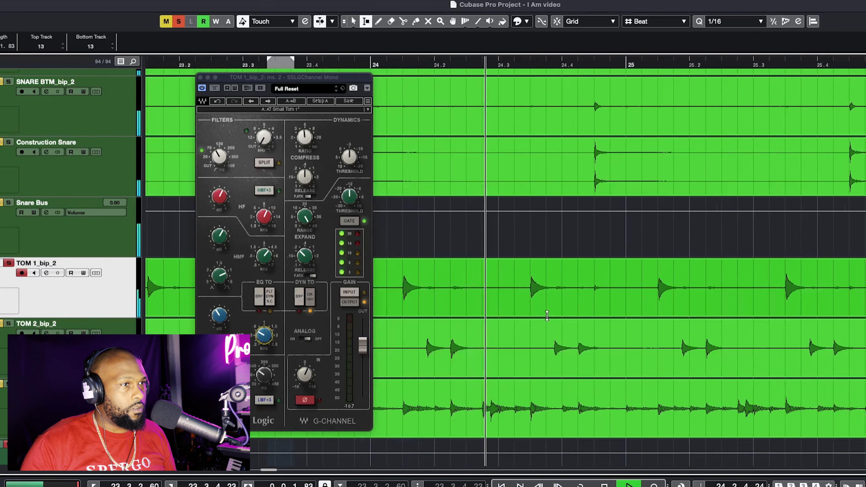
pyautogui.scroll(-1, 548, 316)
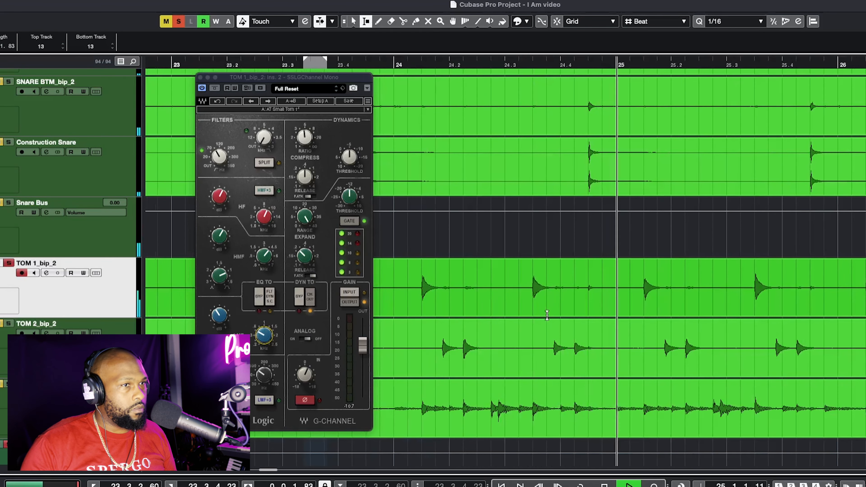
pyautogui.scroll(-1, 547, 316)
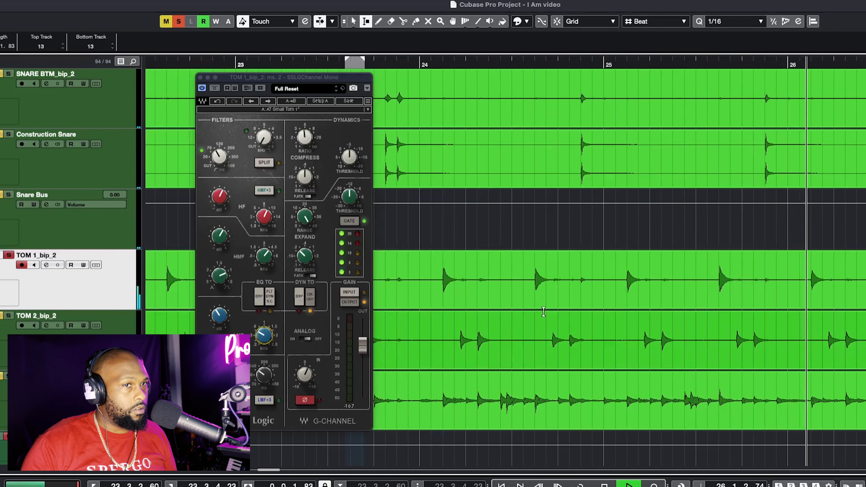
pyautogui.press('space')
pyautogui.scroll(-2, 590, 251)
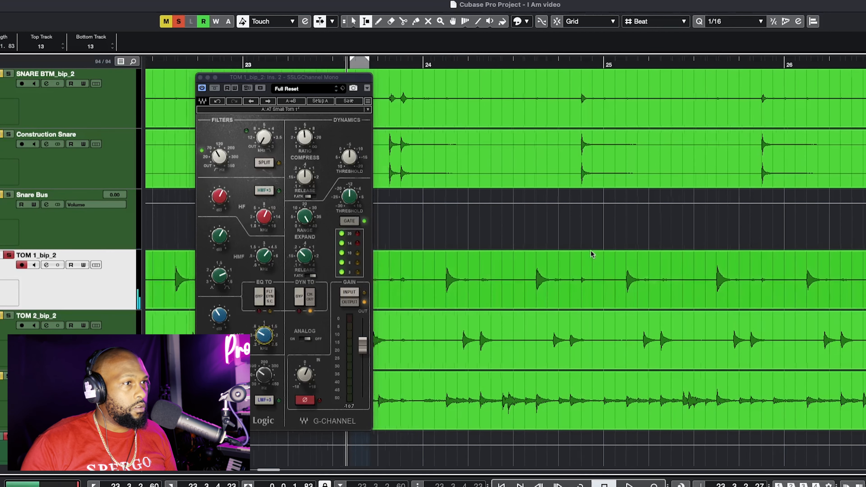
# - Play the soloed TOM 1_bip_2 from bar 25.1.2 and close its SSLGChannel Mono editor
pyautogui.moveTo(515, 64); pyautogui.dragTo(616, 105)
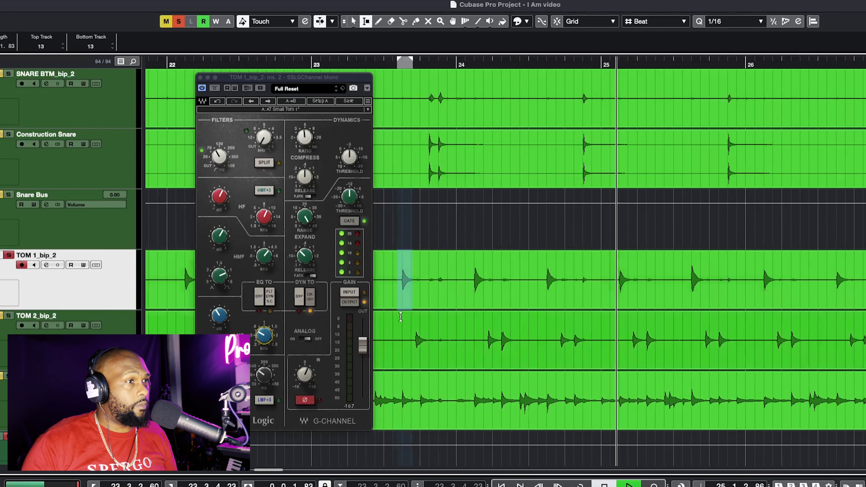
pyautogui.press('space')
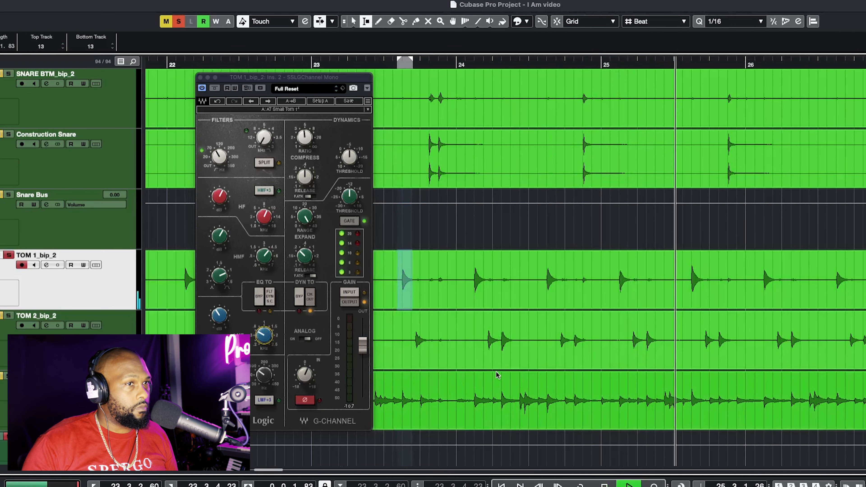
pyautogui.scroll(1, 496, 371)
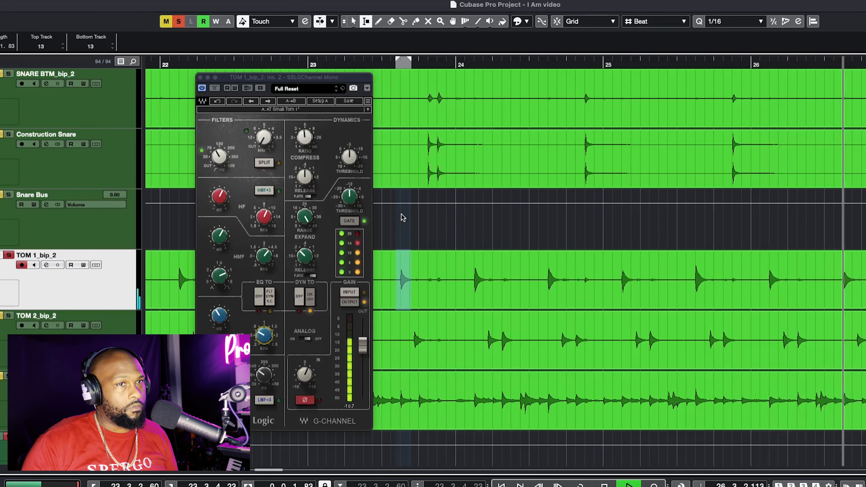
pyautogui.press('space')
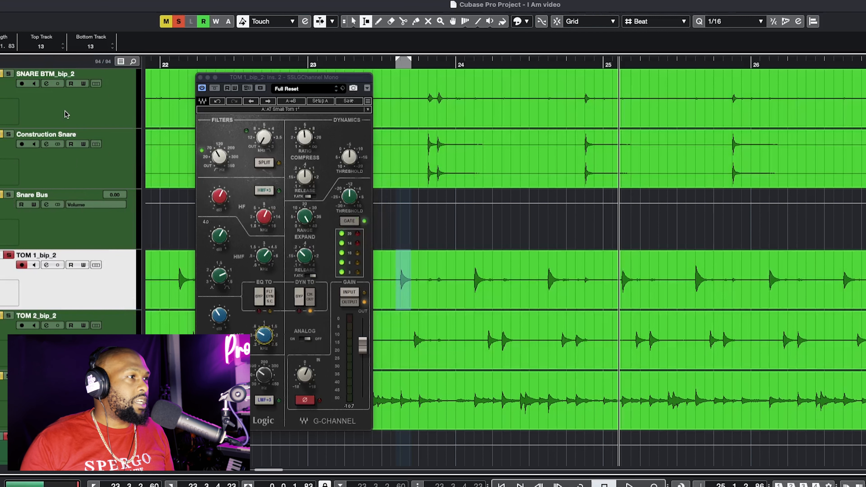
pyautogui.moveTo(332, 80); pyautogui.dragTo(372, 76)
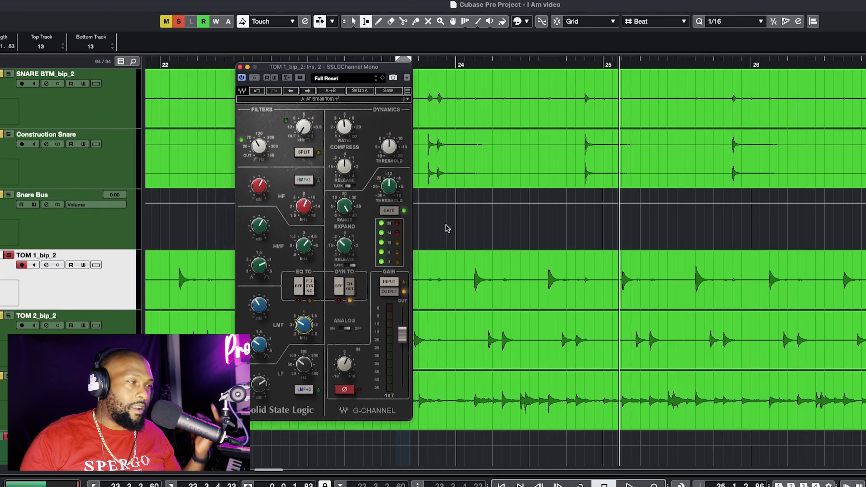
pyautogui.press('super+w')
pyautogui.click(99, 326)
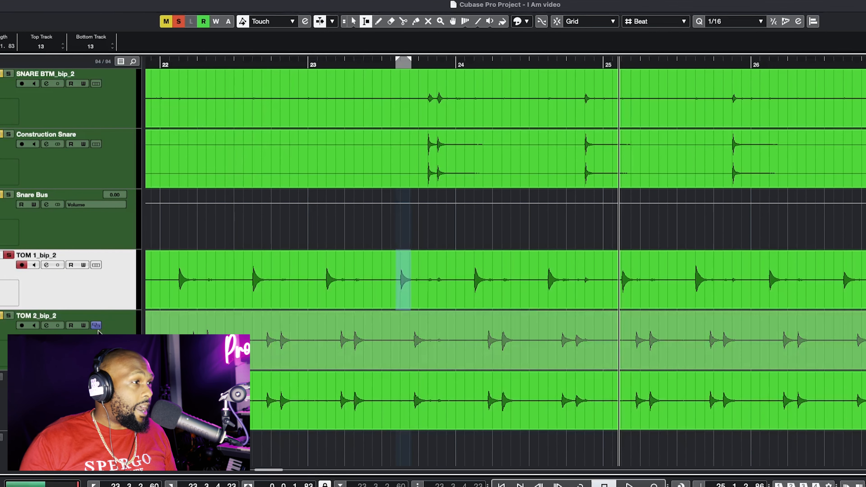
pyautogui.click(97, 330)
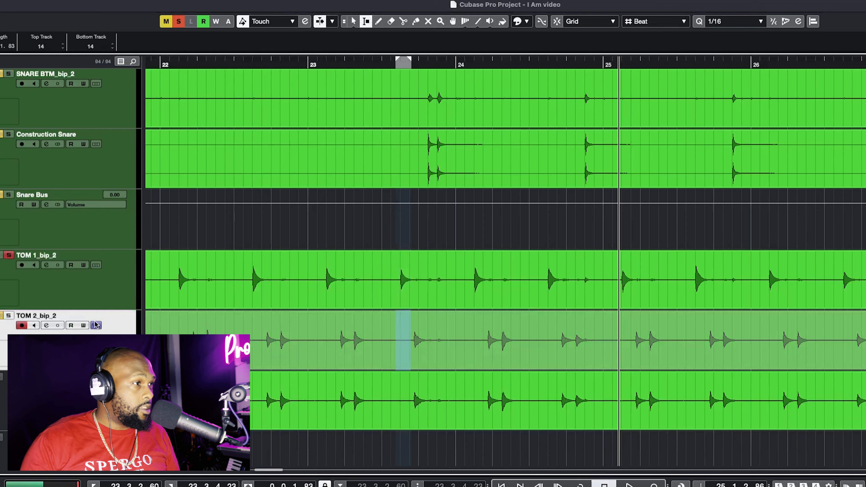
pyautogui.click(96, 325)
# - Solo TOM 2_bip_2 in place of TOM 1_bip_2 and play it from bar 25.1.2
pyautogui.click(9, 315)
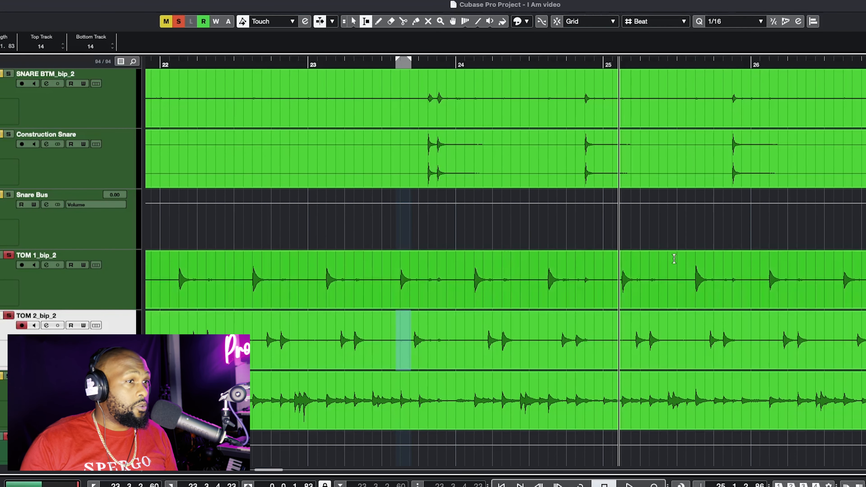
pyautogui.press('h')
pyautogui.click(9, 255)
pyautogui.press('space')
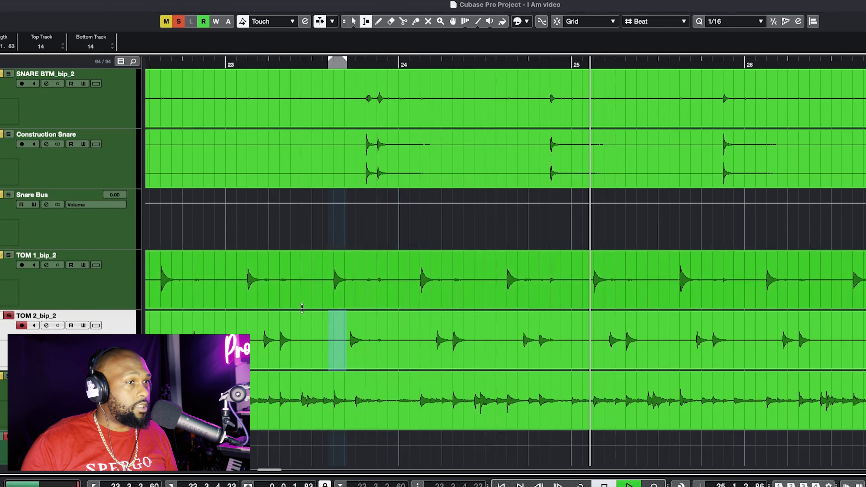
pyautogui.scroll(1, 477, 301)
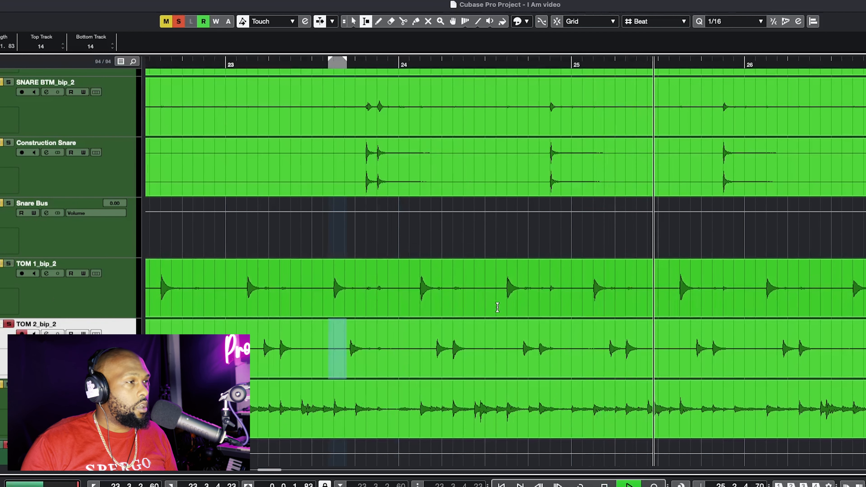
pyautogui.press('space')
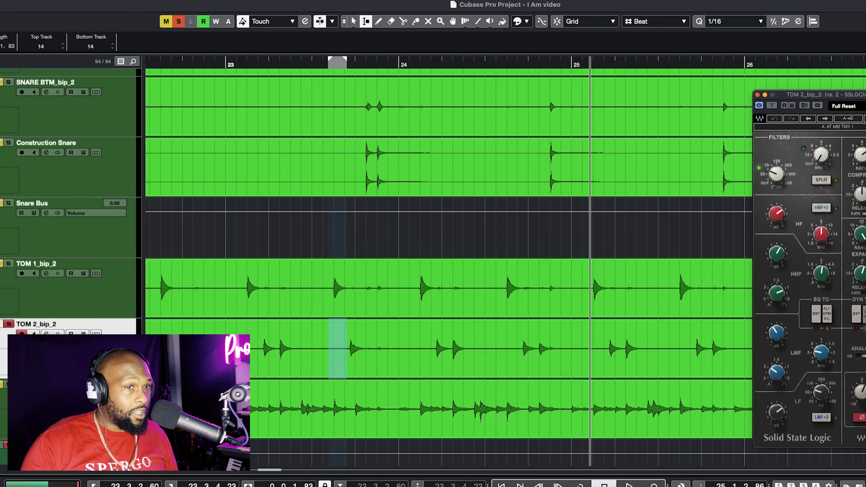
# - Examine the equalizer and dynamics settings in TOM 2_bip_2's SSLGChannel Mono editor, and close the editor
pyautogui.moveTo(829, 94); pyautogui.dragTo(748, 45)
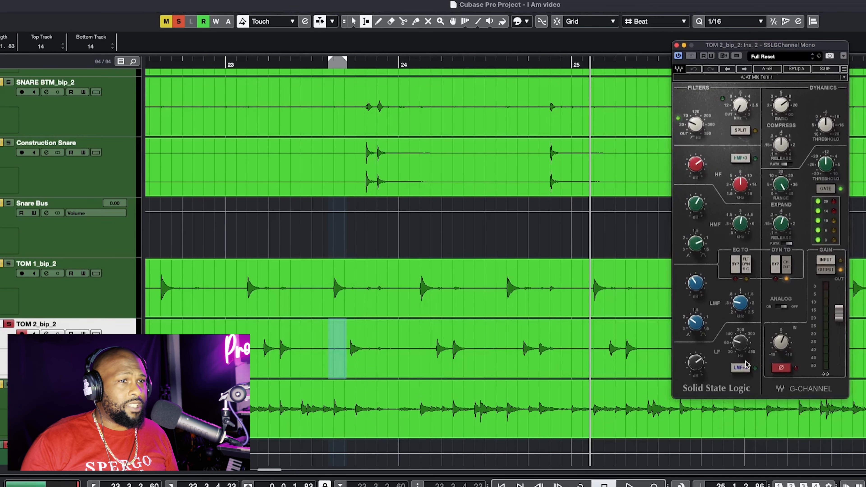
pyautogui.moveTo(749, 349)
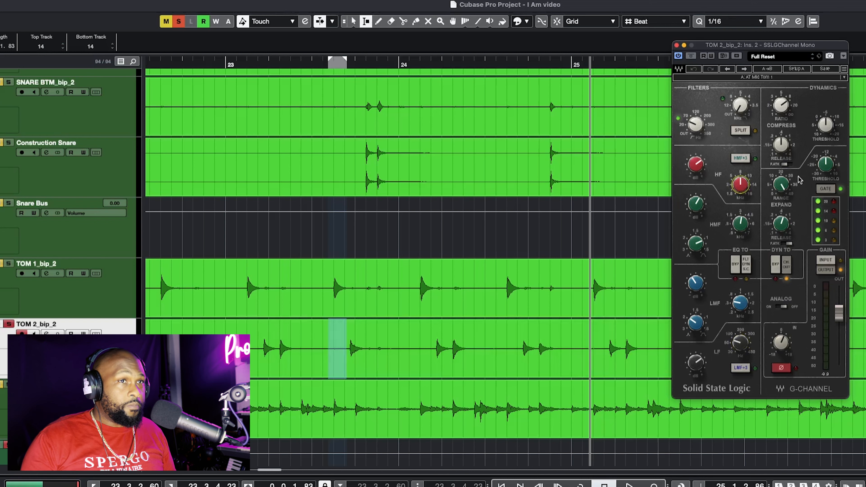
pyautogui.moveTo(791, 113)
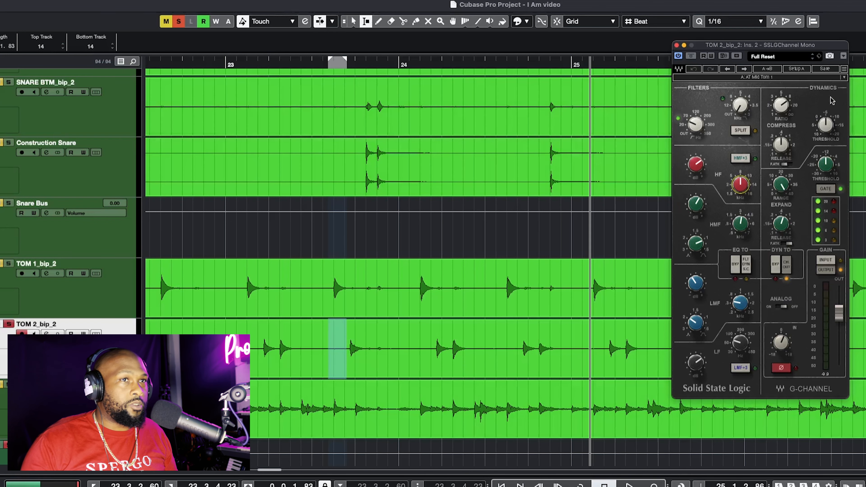
pyautogui.moveTo(803, 49); pyautogui.dragTo(740, 79)
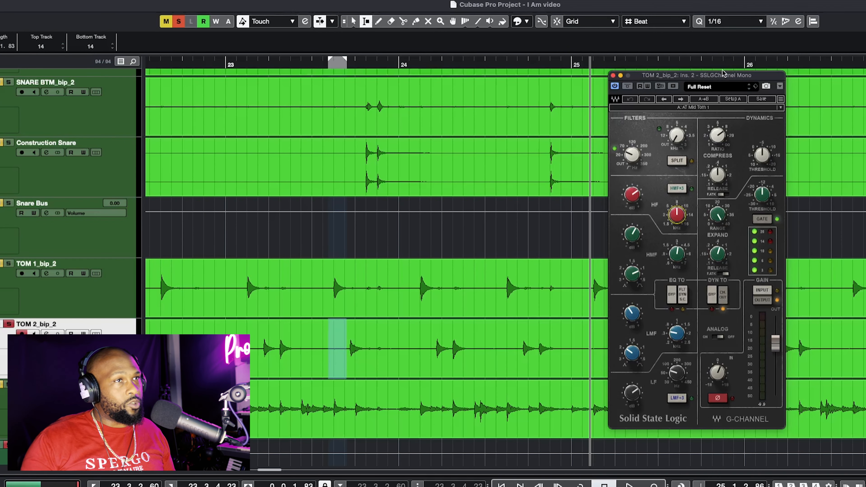
pyautogui.click(613, 75)
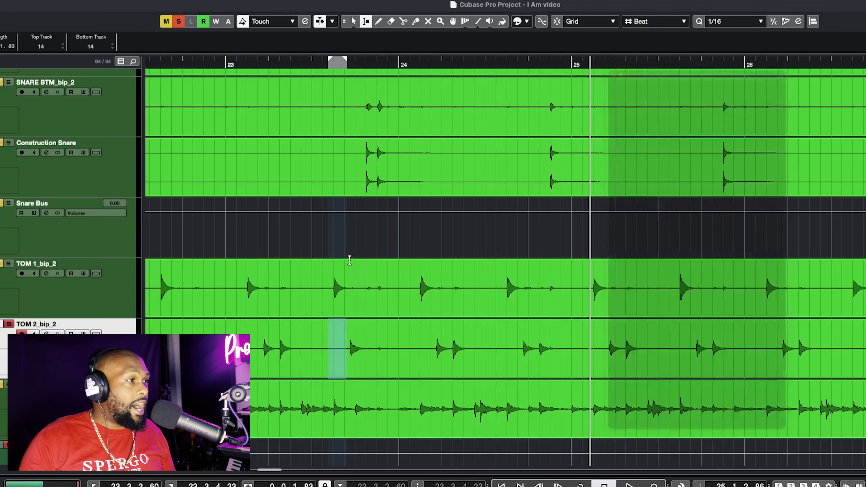
# - Solo Rock Toms_1 in place of TOM 2_bip_2 and select its track
pyautogui.scroll(-2, 350, 260)
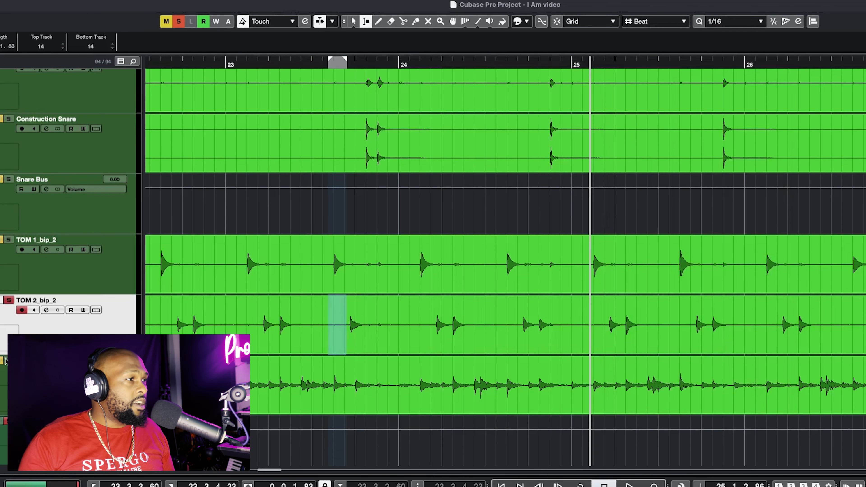
pyautogui.press('s')
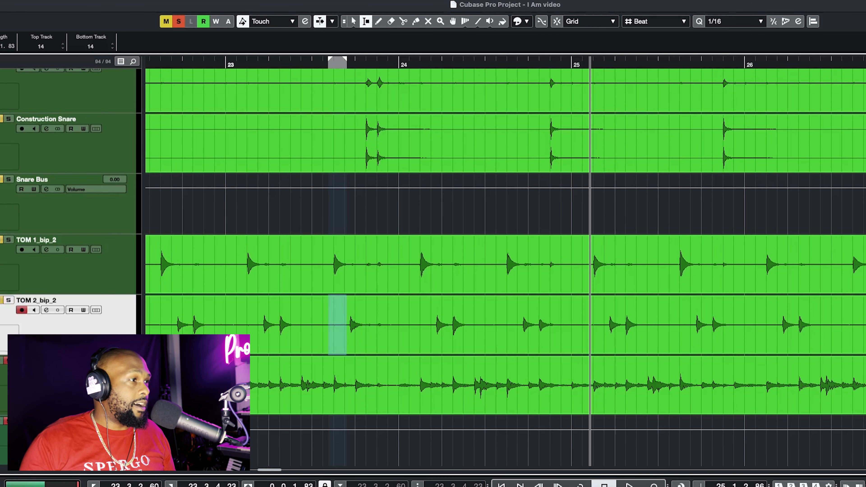
pyautogui.press('Down')
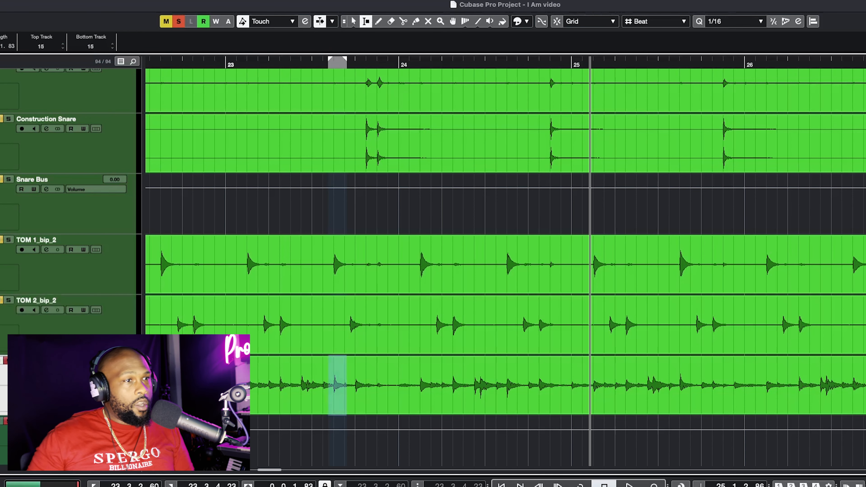
# - Mark a range on Rock Toms_1 from about bar 24.4.3 to 26.1.3 and play the soloed track
pyautogui.scroll(-1, 434, 249)
pyautogui.moveTo(329, 386); pyautogui.dragTo(495, 369)
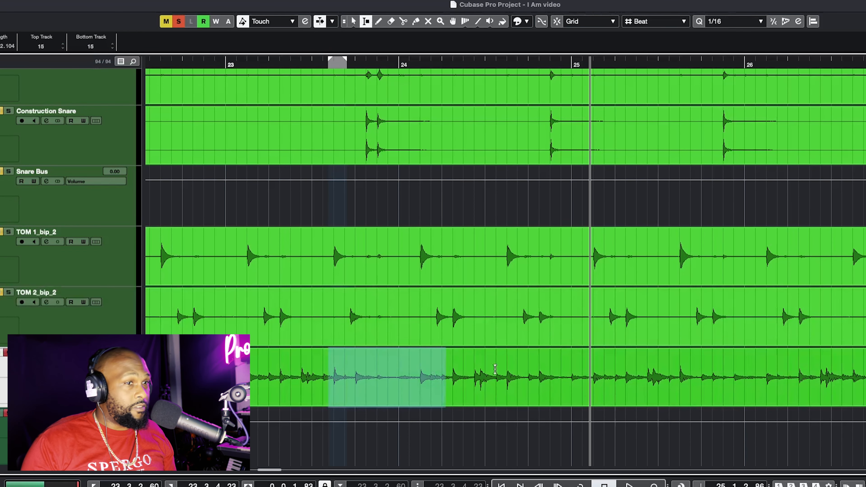
pyautogui.moveTo(550, 373); pyautogui.dragTo(764, 378)
pyautogui.scroll(-1, 762, 379)
pyautogui.scroll(3, 601, 387)
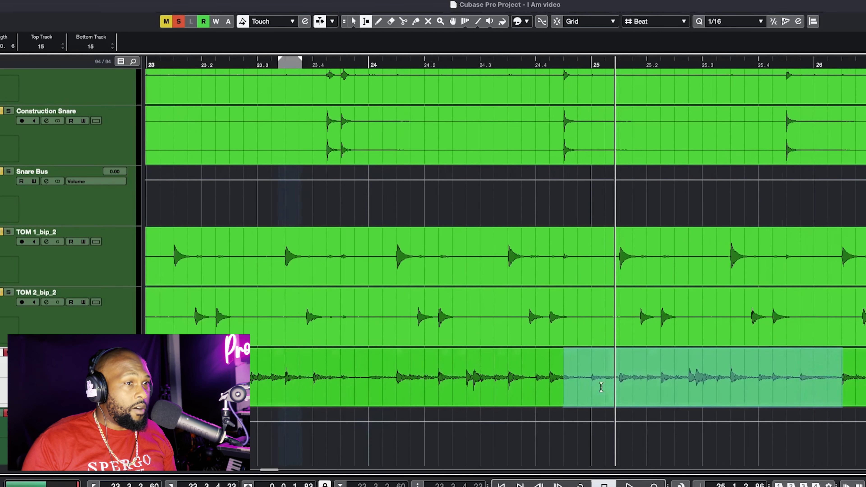
pyautogui.scroll(-3, 601, 387)
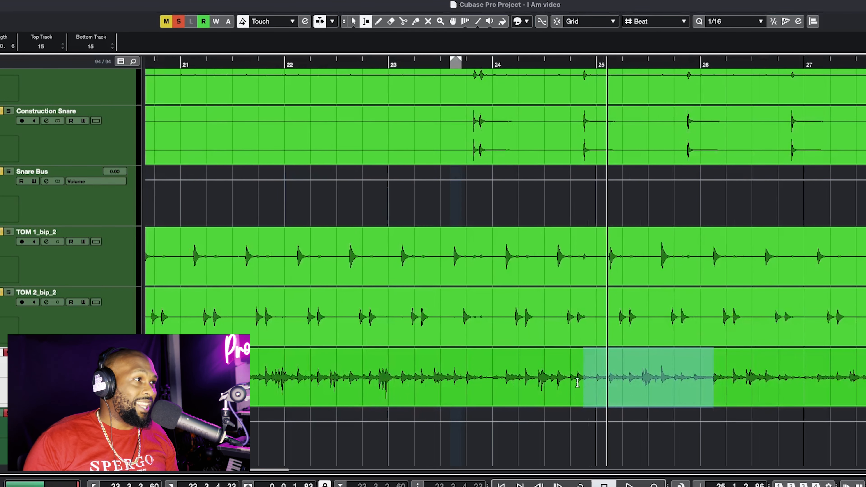
pyautogui.scroll(-1, 446, 371)
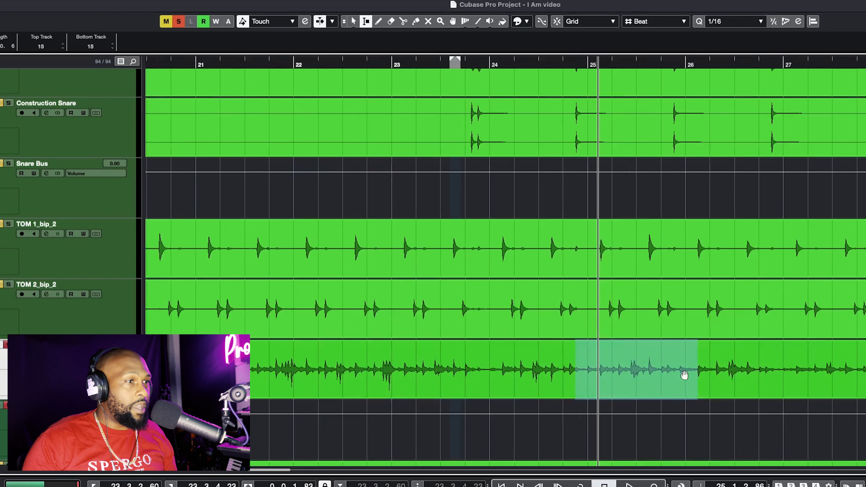
pyautogui.press('space')
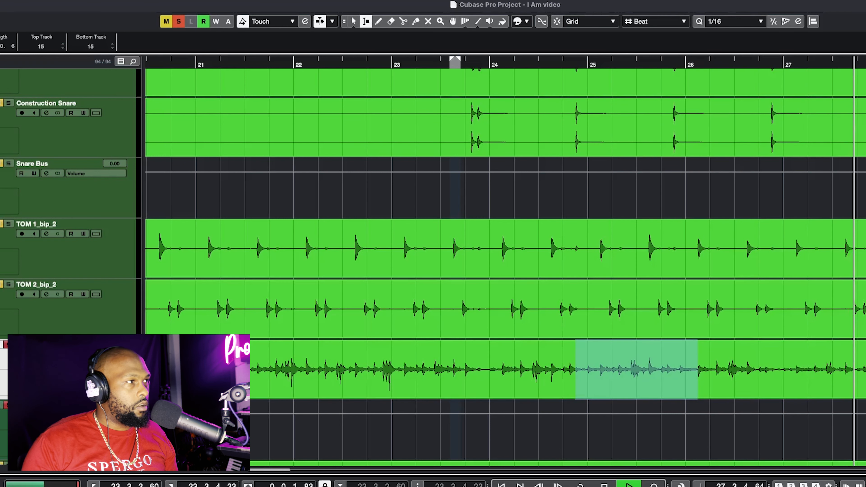
pyautogui.press('space')
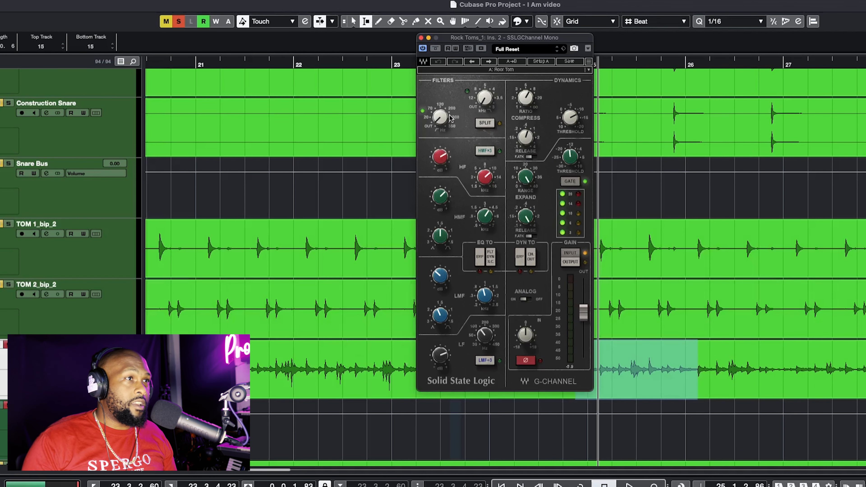
# - Adjust the high-pass filter frequency in Rock Toms_1's SSLGChannel Mono and close the plug-in editor
pyautogui.moveTo(439, 119); pyautogui.dragTo(440, 111)
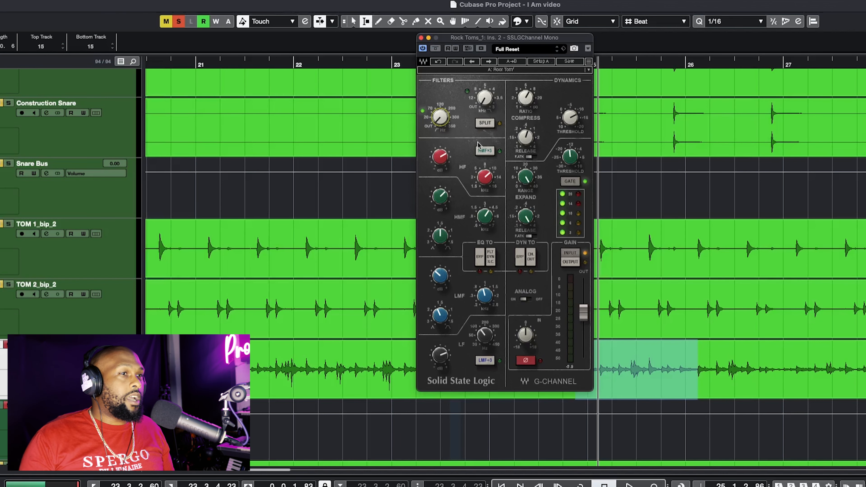
pyautogui.click(800, 268)
pyautogui.click(617, 214)
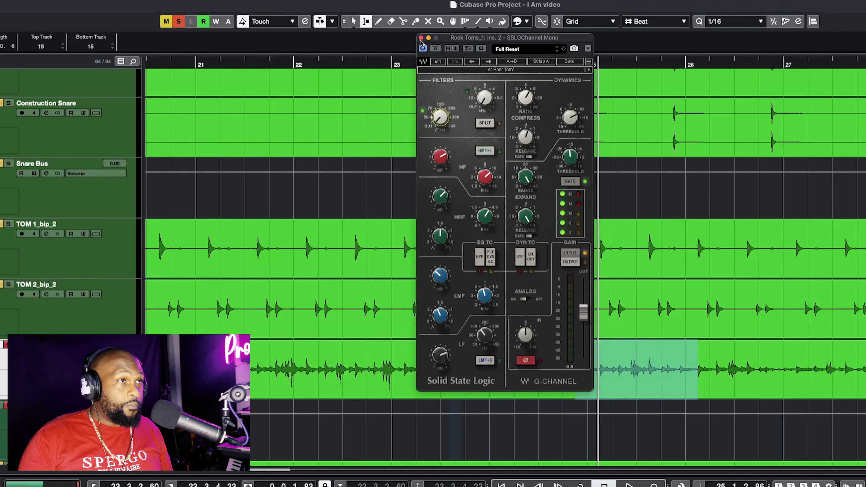
pyautogui.click(422, 37)
pyautogui.click(416, 101)
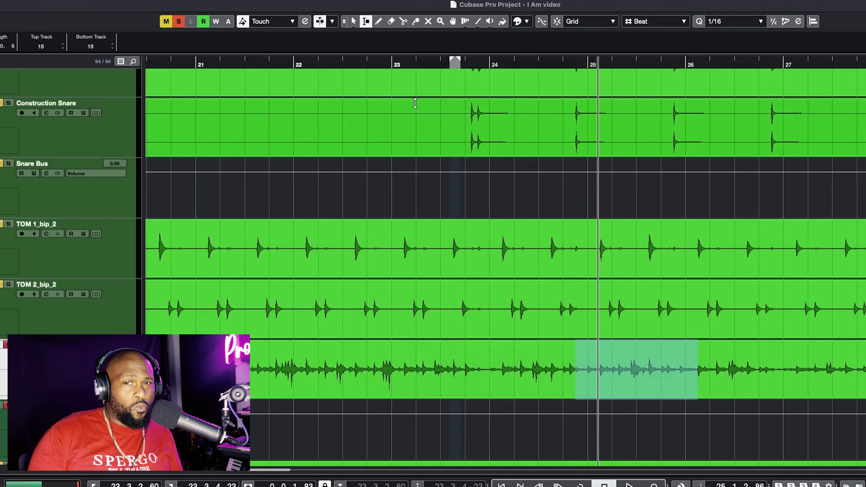
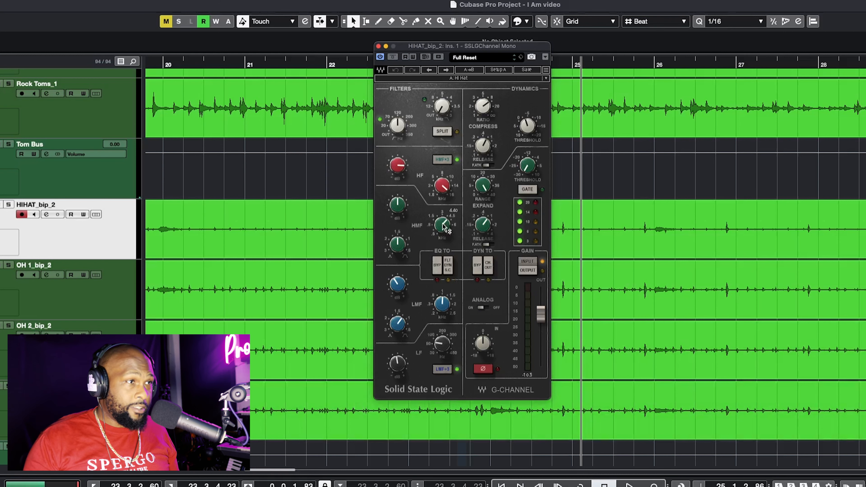
# - Examine the equalizer and dynamics settings in HIHAT_bip_2's SSLGChannel Mono, and close the plug-in editor
pyautogui.moveTo(398, 205); pyautogui.dragTo(398, 206)
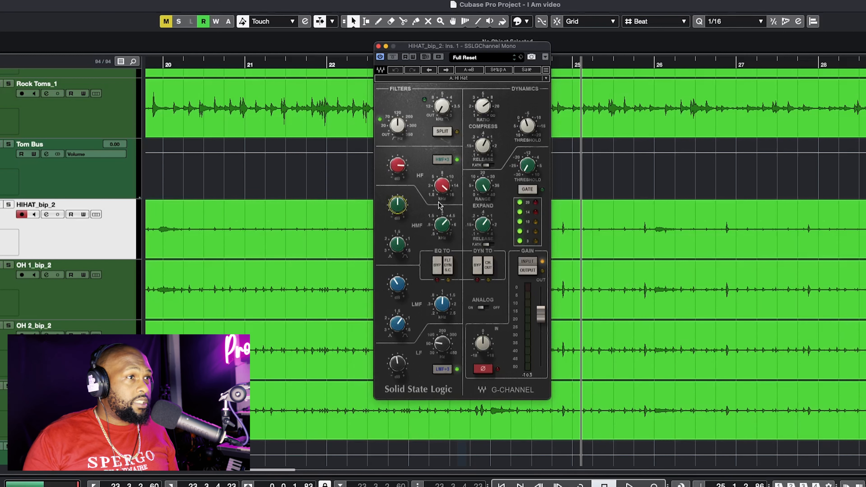
pyautogui.moveTo(449, 225)
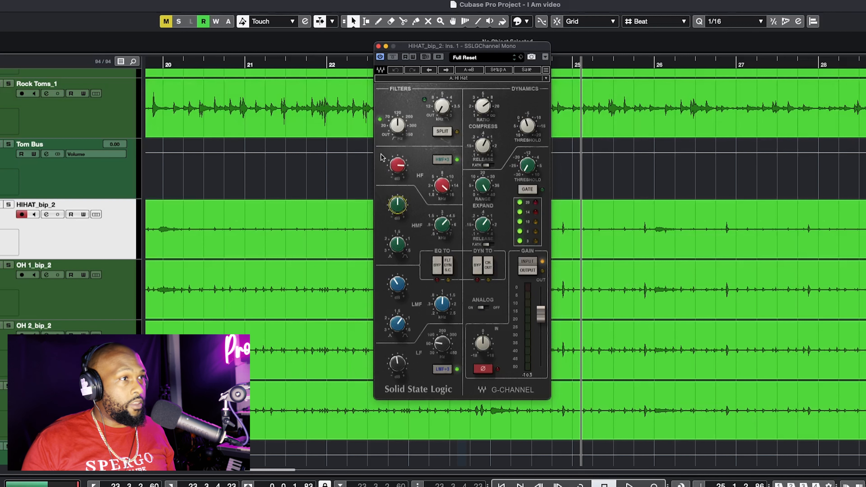
pyautogui.click(397, 165)
pyautogui.click(442, 187)
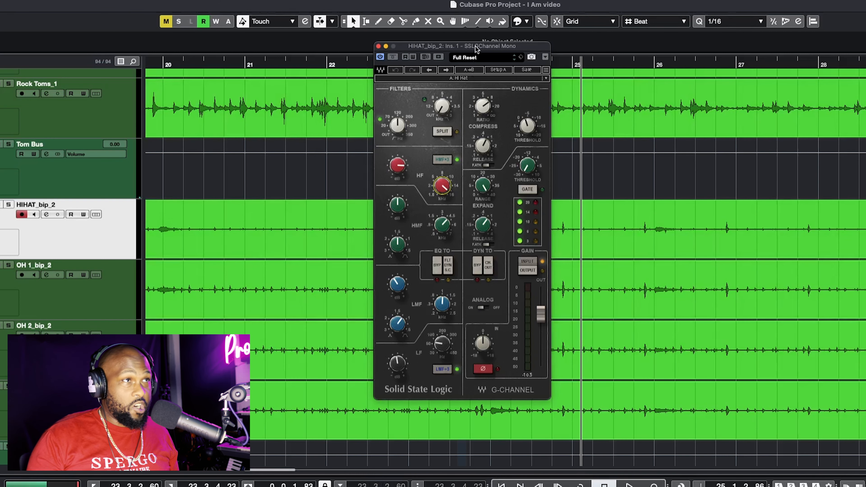
pyautogui.moveTo(475, 47); pyautogui.dragTo(400, 68)
pyautogui.click(302, 69)
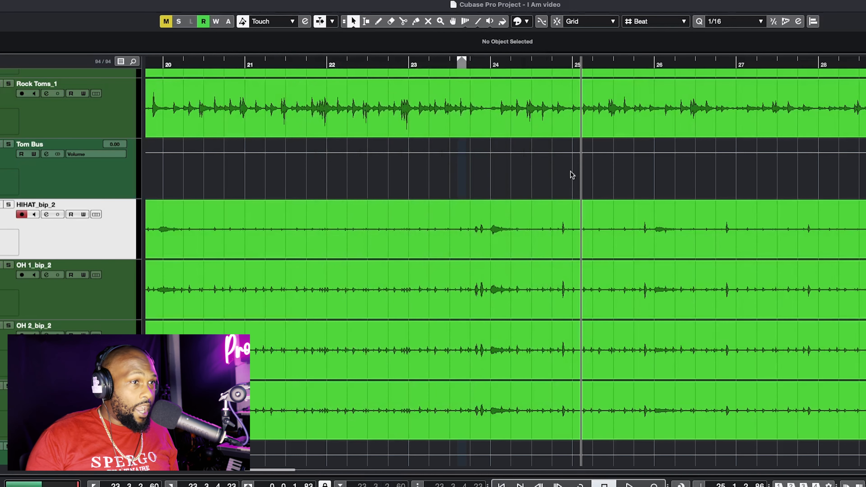
# - Select the OH 1_bip_2 and OH 2_bip_2 tracks, view OH 1_bip_2's SSLGChannel Mono settings, and close the editor
pyautogui.click(95, 304)
pyautogui.keyDown('shift'); pyautogui.click(92, 332); pyautogui.keyUp('shift')
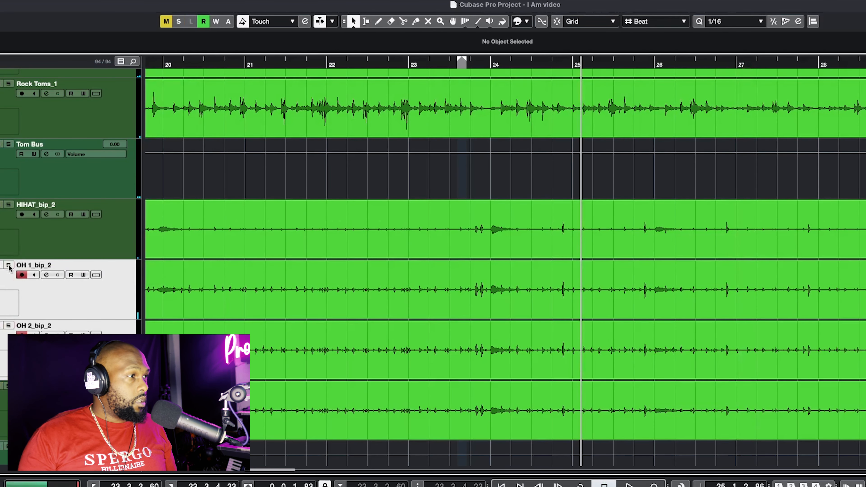
pyautogui.click(1, 162)
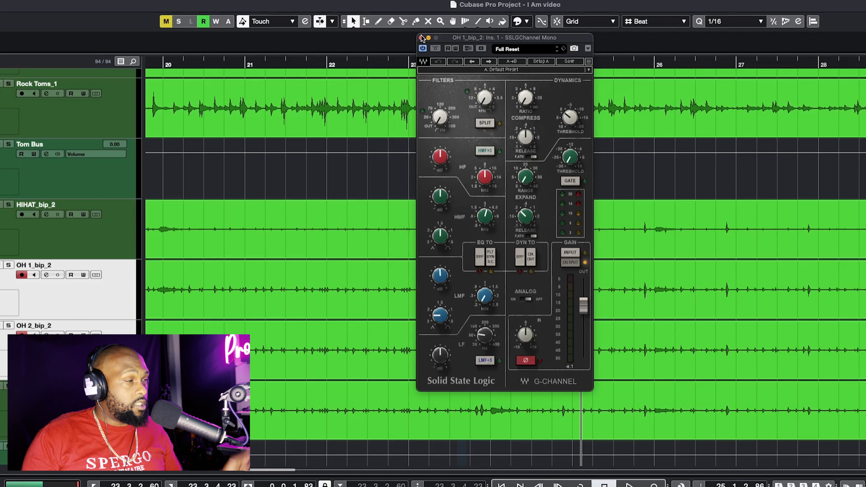
pyautogui.click(422, 38)
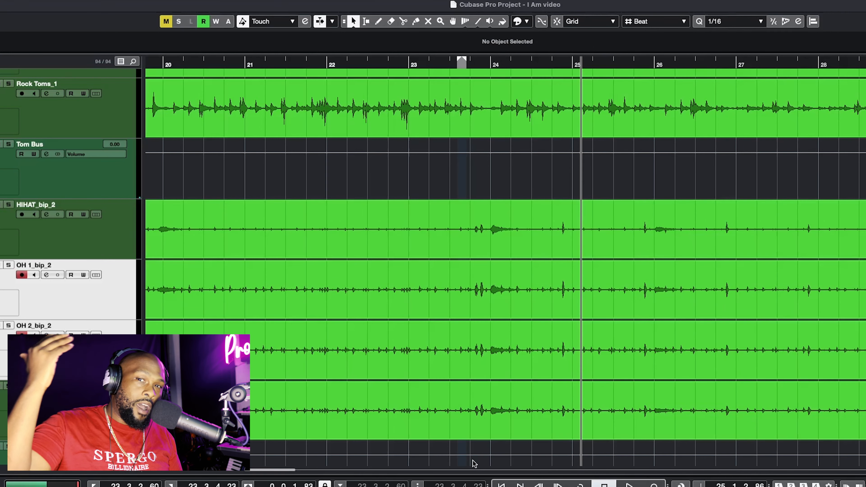
# - Audition the ROOM_bip_2 track in solo and take it out of solo
pyautogui.scroll(-2, 505, 263)
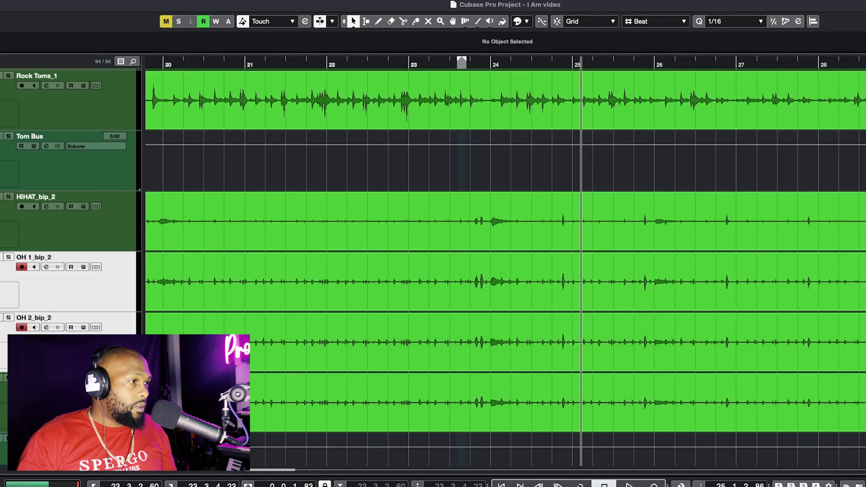
pyautogui.click(69, 389)
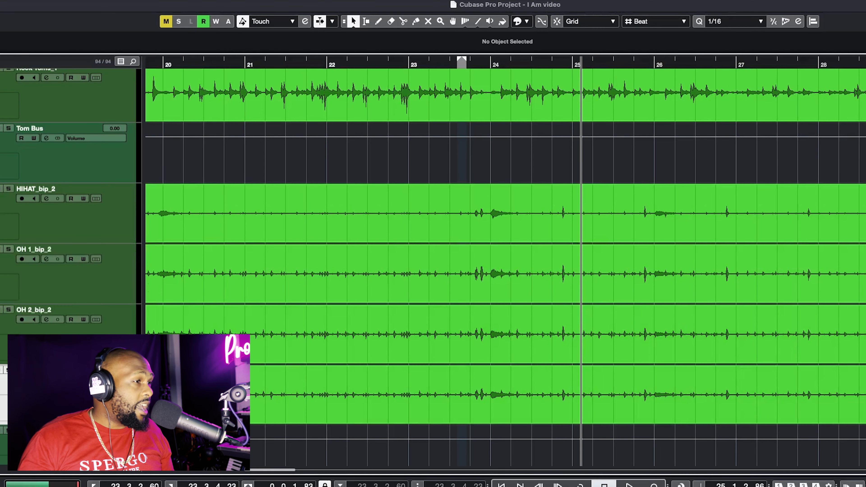
pyautogui.press('s')
pyautogui.press('space')
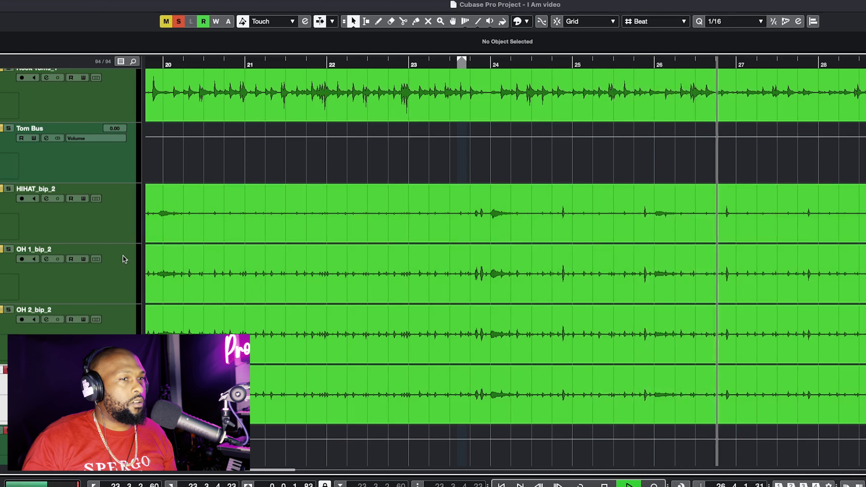
pyautogui.press('space')
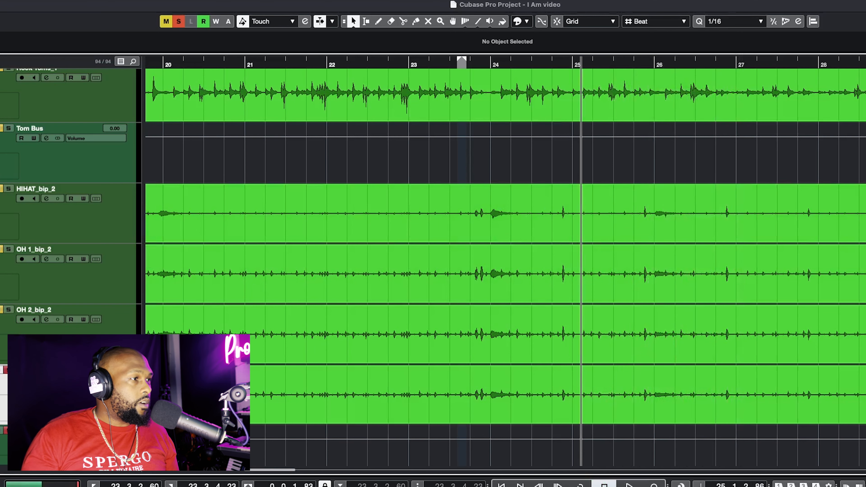
pyautogui.click(7, 370)
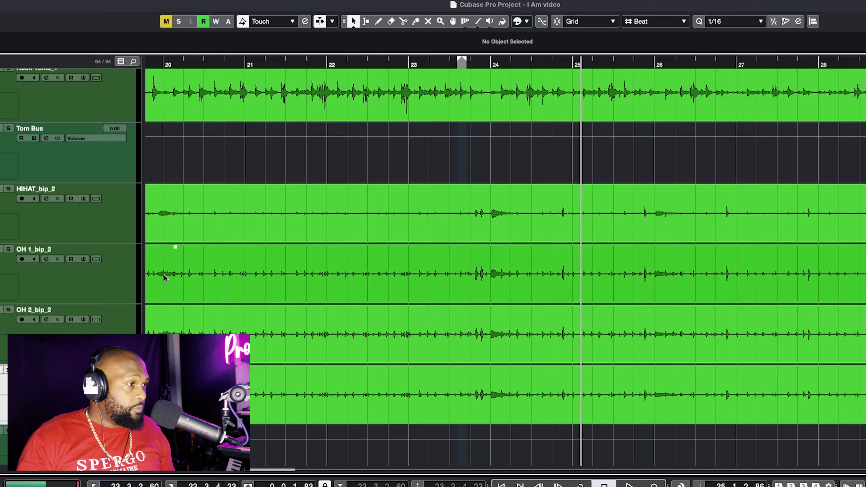
# - Solo the OH BUS, which groups the hi-hat, overhead and room tracks, and play it back
pyautogui.scroll(-1, 133, 299)
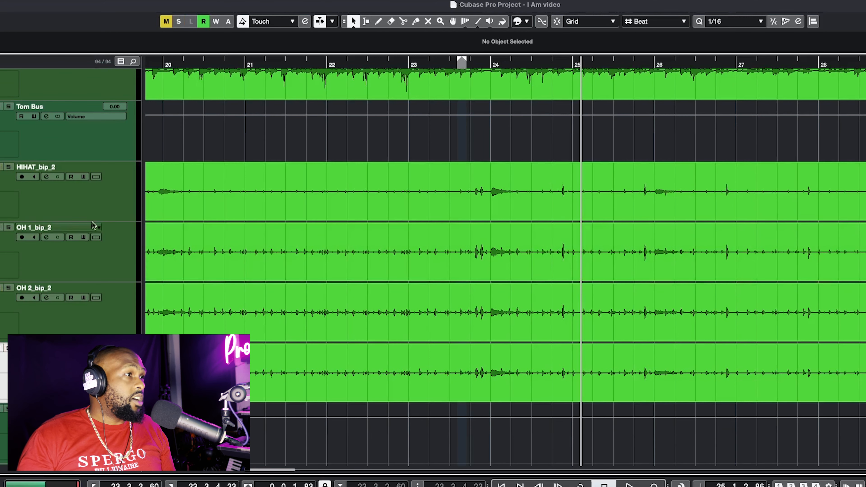
pyautogui.click(103, 213)
pyautogui.keyDown('shift'); pyautogui.click(111, 320); pyautogui.keyUp('shift')
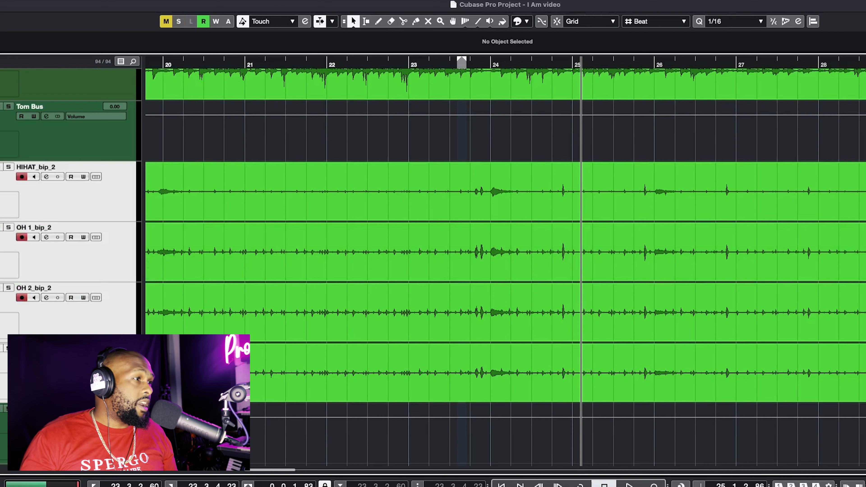
pyautogui.press('Down')
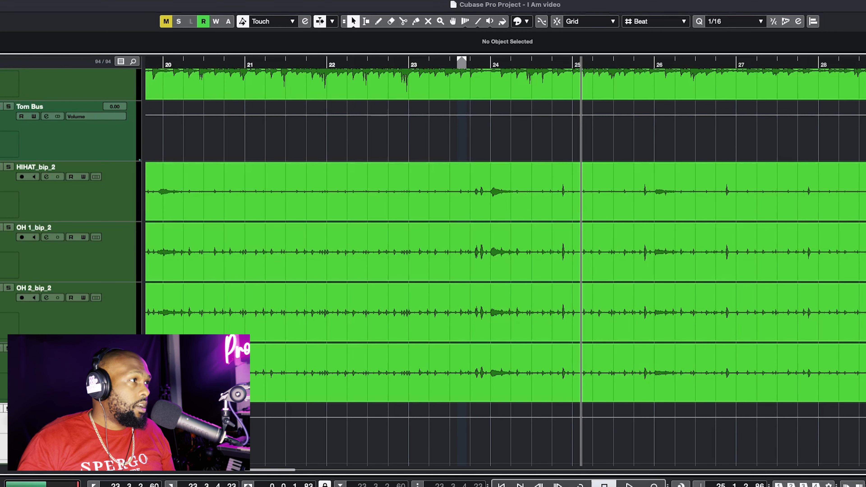
pyautogui.press('s')
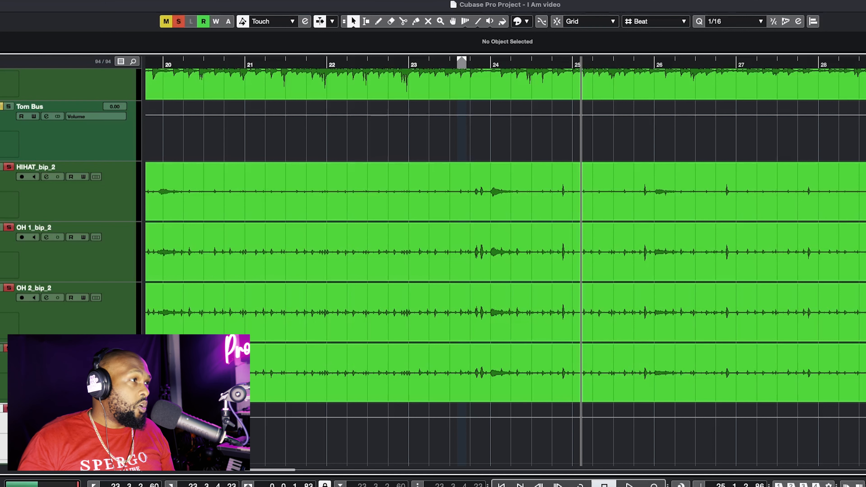
pyautogui.press('space')
pyautogui.scroll(-1, 327, 373)
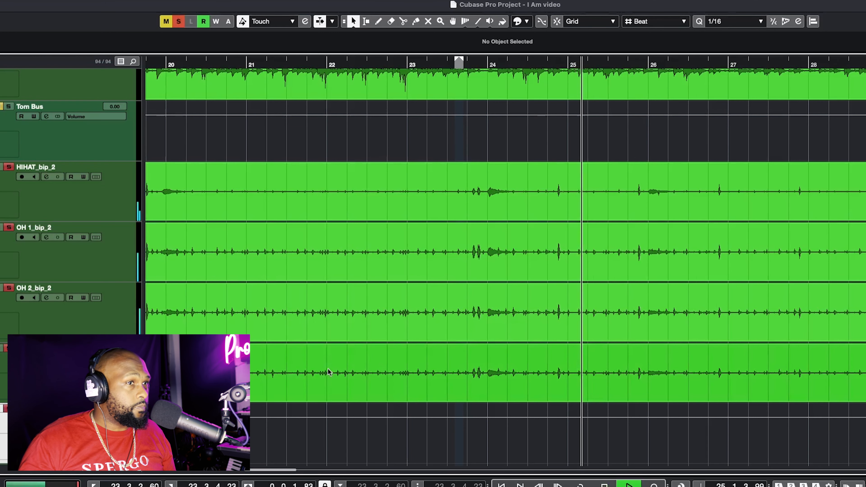
pyautogui.scroll(1, 315, 372)
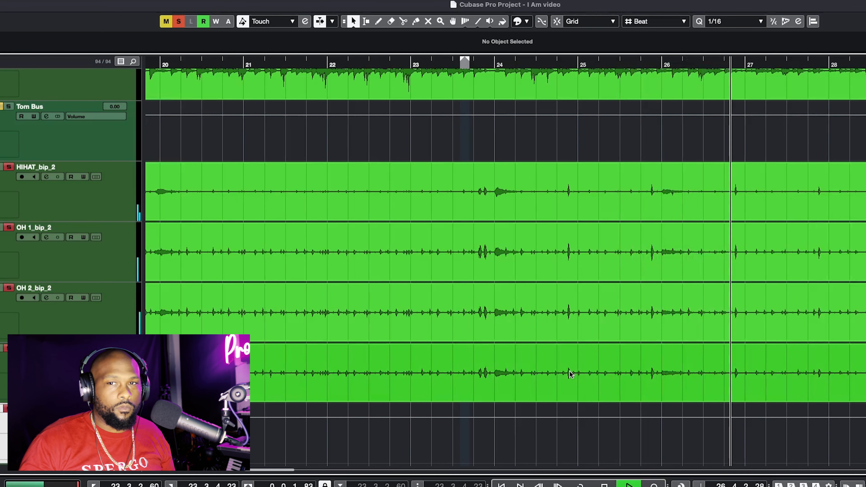
pyautogui.press('space')
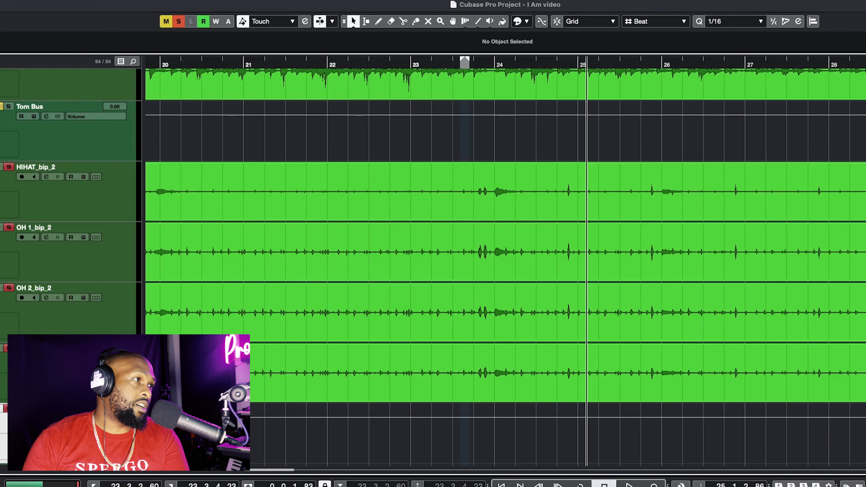
# - Open the CLA Drums Stereo insert on the OH BUS and examine its treble, compression and reverb settings
pyautogui.click(2, 218)
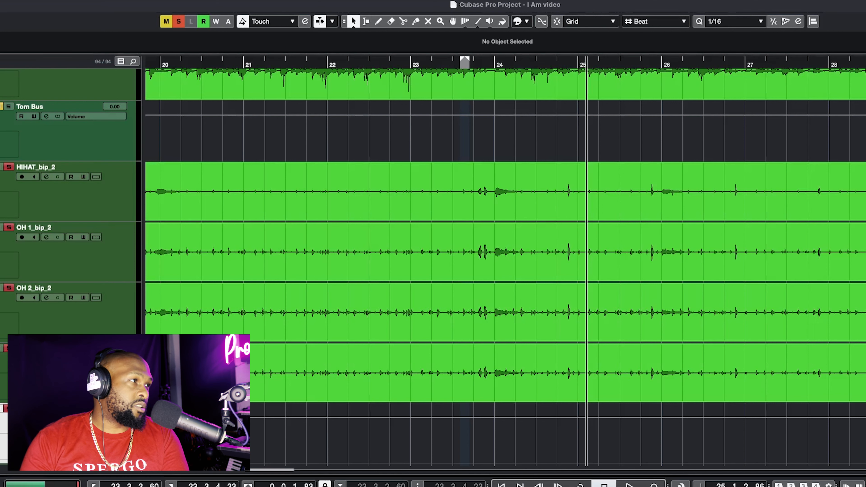
pyautogui.moveTo(555, 63); pyautogui.dragTo(465, 197)
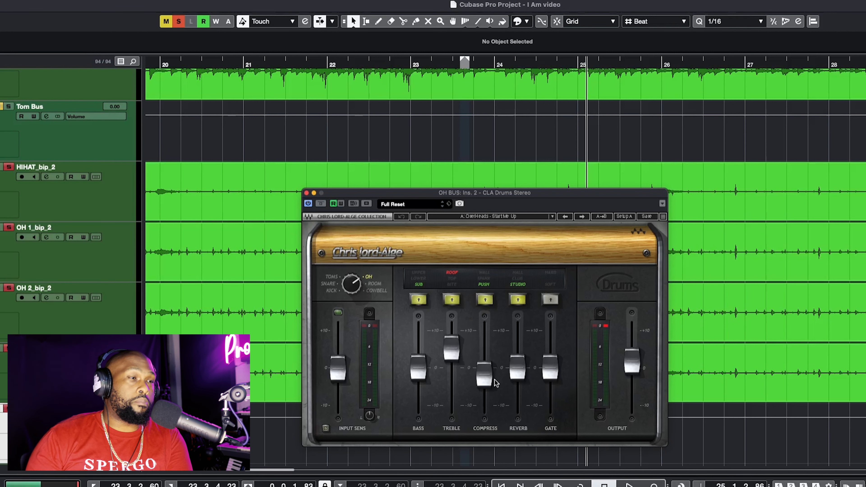
pyautogui.moveTo(486, 385)
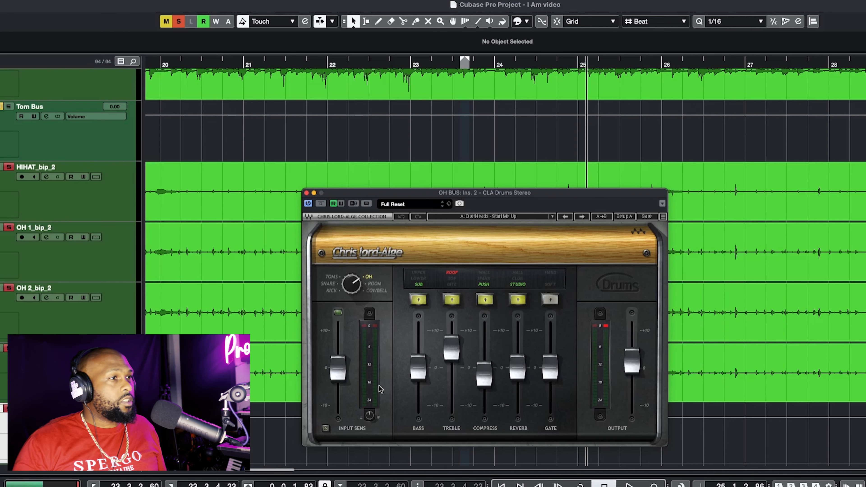
pyautogui.moveTo(404, 194); pyautogui.dragTo(499, 197)
# - Compare the OH BUS playback with CLA Drums Stereo bypassed and active, and close the plug-in editor
pyautogui.press('space')
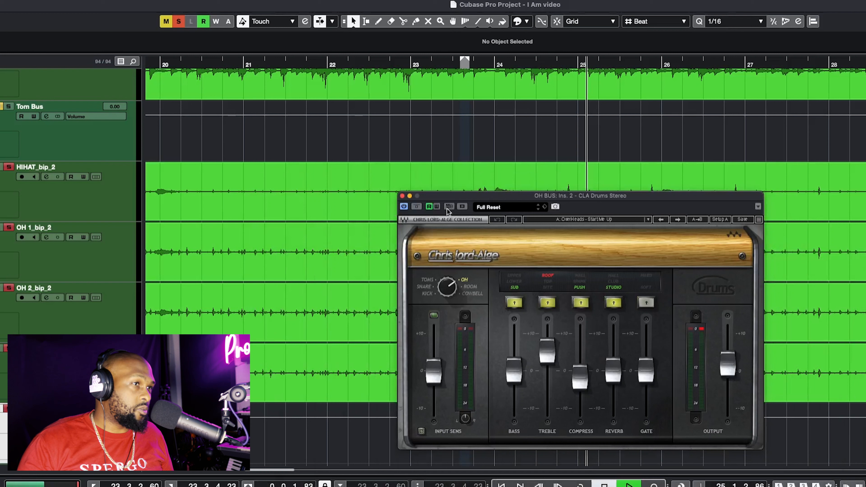
pyautogui.click(417, 206)
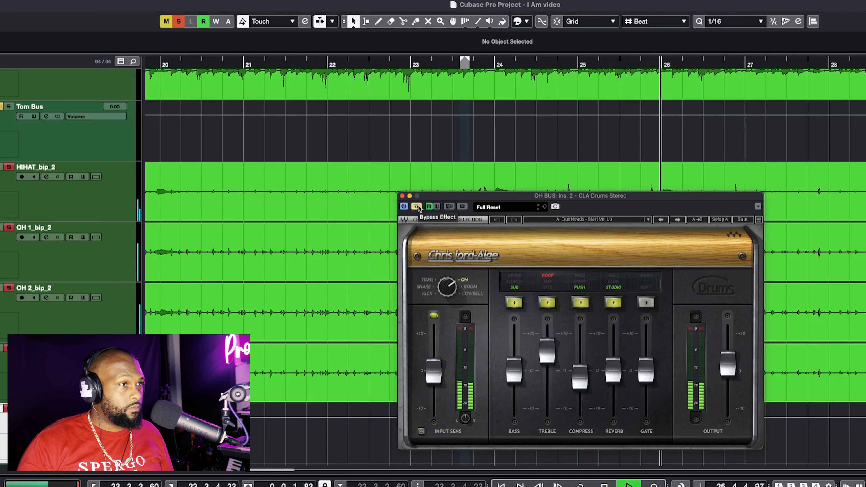
pyautogui.click(417, 207)
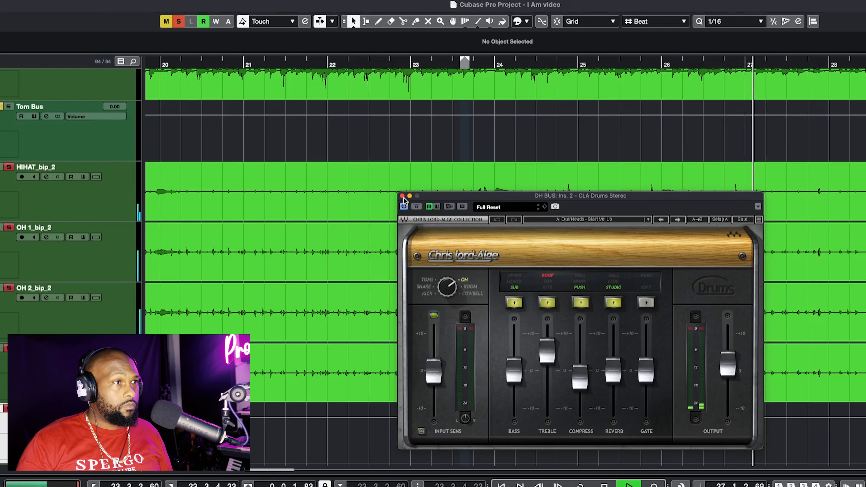
pyautogui.press('space')
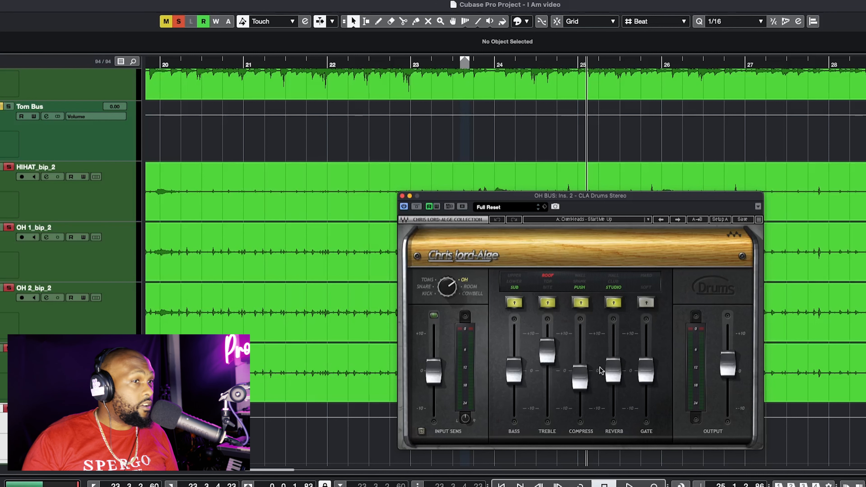
pyautogui.moveTo(653, 372)
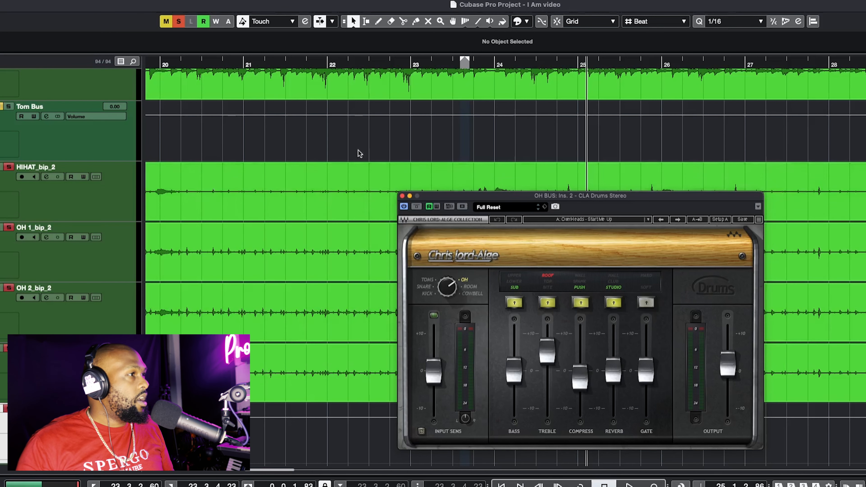
pyautogui.click(403, 197)
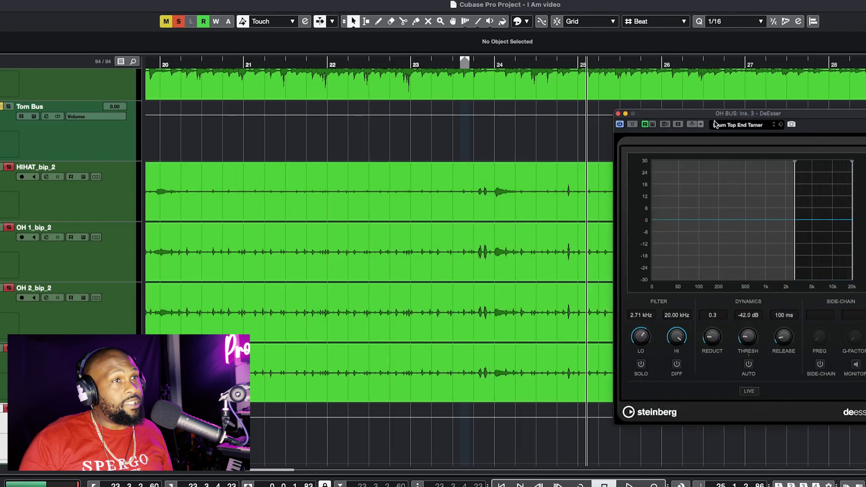
# - Compare the OH BUS playback with the DeEsser's Drum Top End Tamer preset bypassed and active, and close the editor
pyautogui.moveTo(716, 116); pyautogui.dragTo(568, 119)
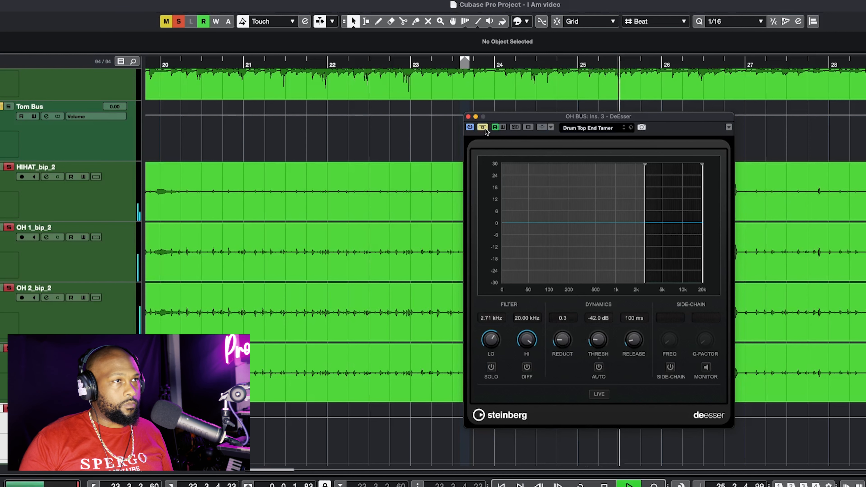
pyautogui.click(814, 280)
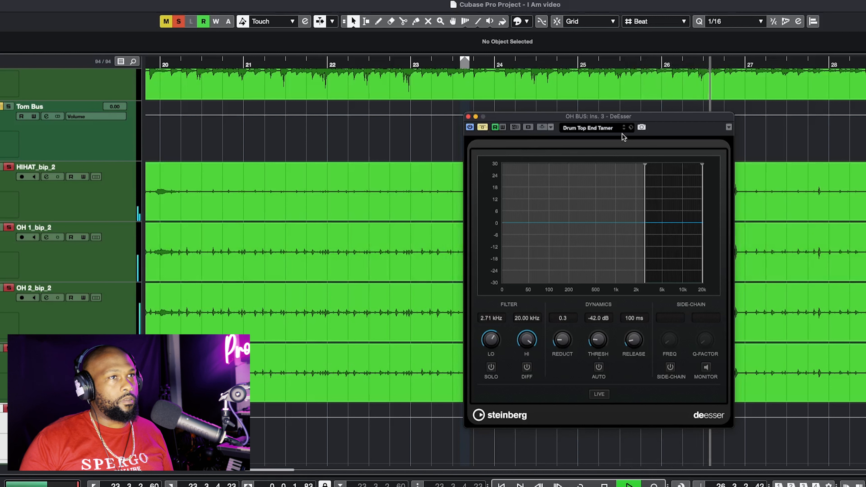
pyautogui.press('space')
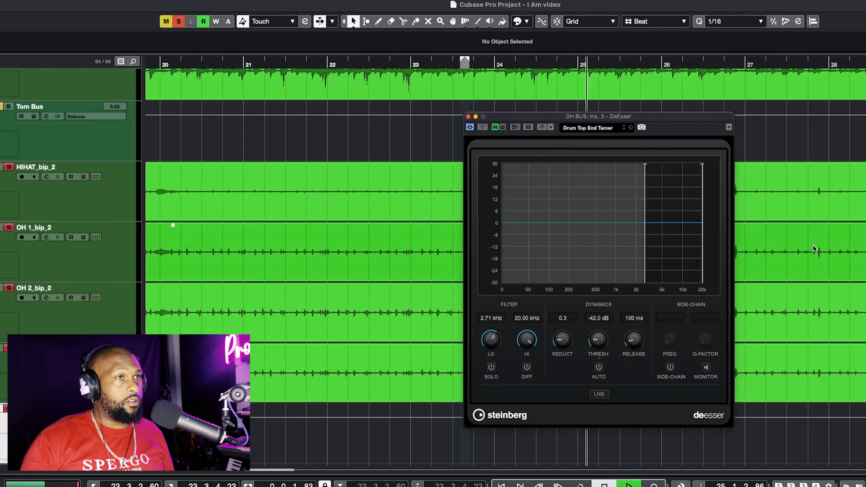
pyautogui.press('space')
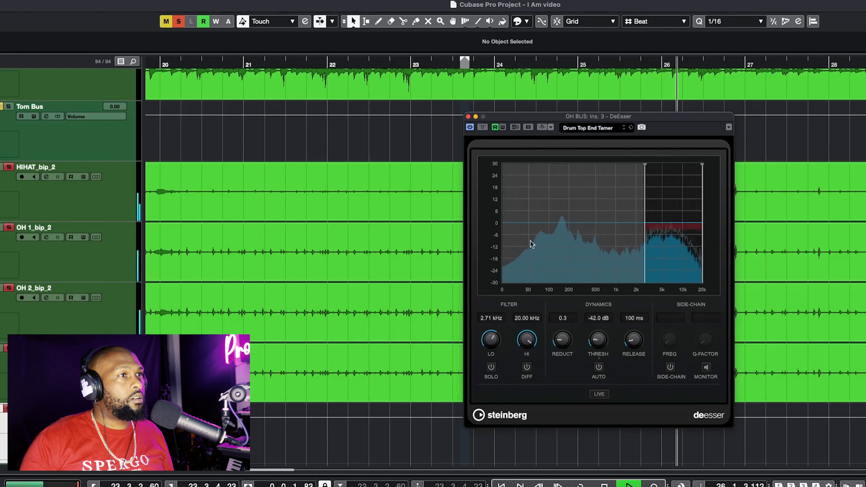
pyautogui.press('space')
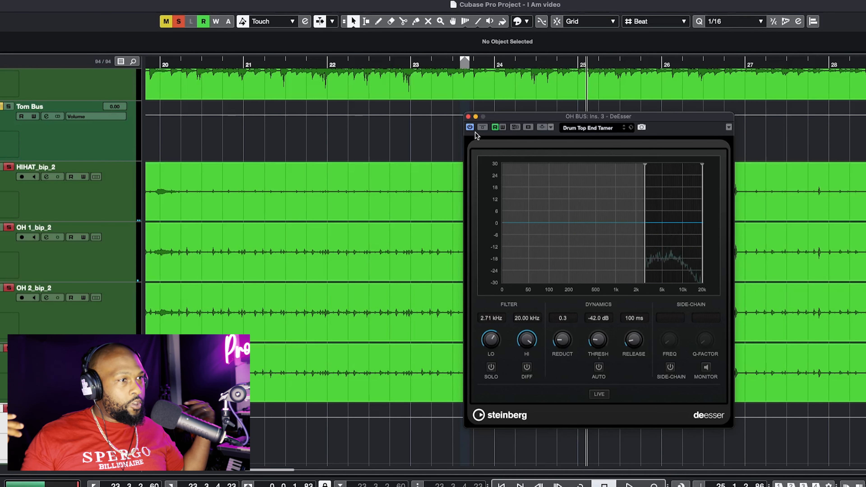
pyautogui.click(469, 117)
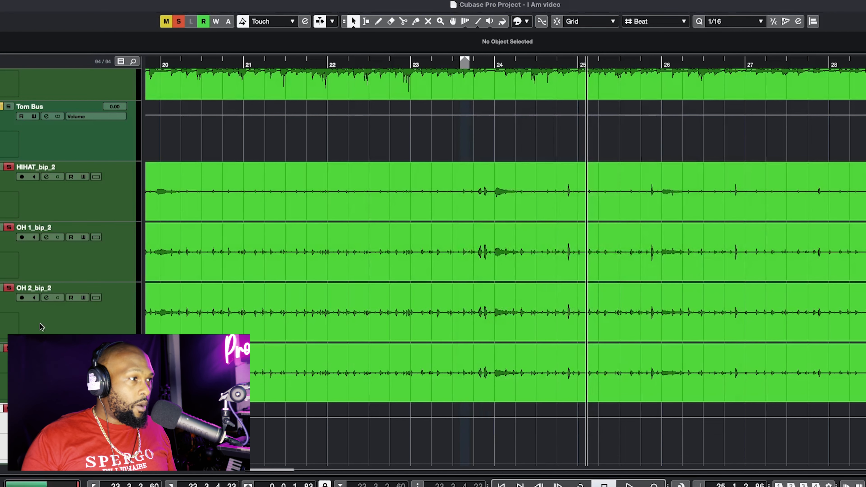
pyautogui.scroll(-2, 468, 118)
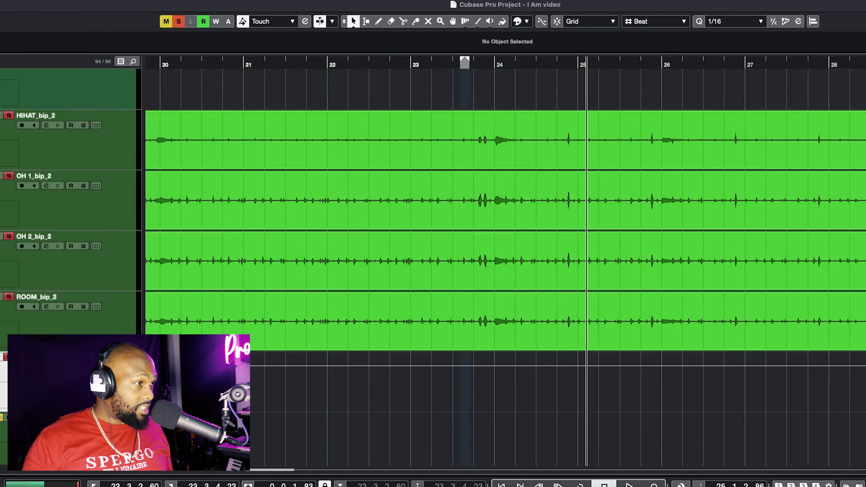
# - Take the Claps, 19 A percussion and Tambourine tracks out of the drum solo and play back the remaining kit
pyautogui.scroll(2, 86, 296)
pyautogui.scroll(5, 84, 293)
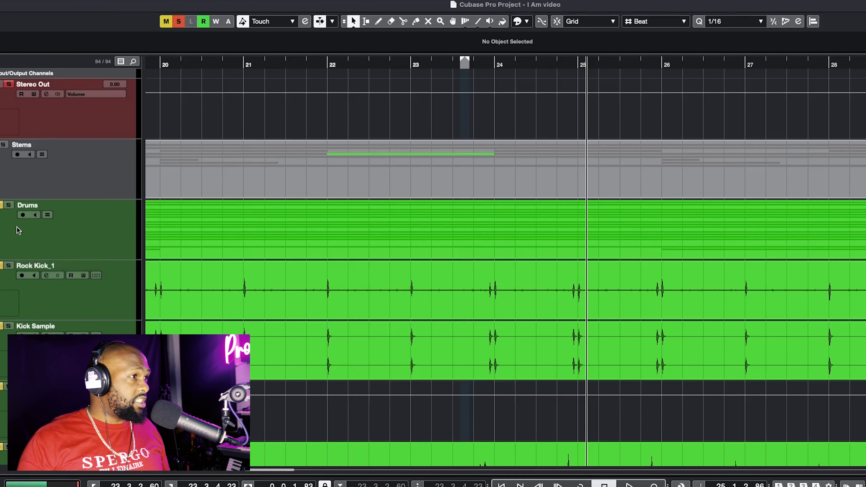
pyautogui.scroll(-15, 68, 260)
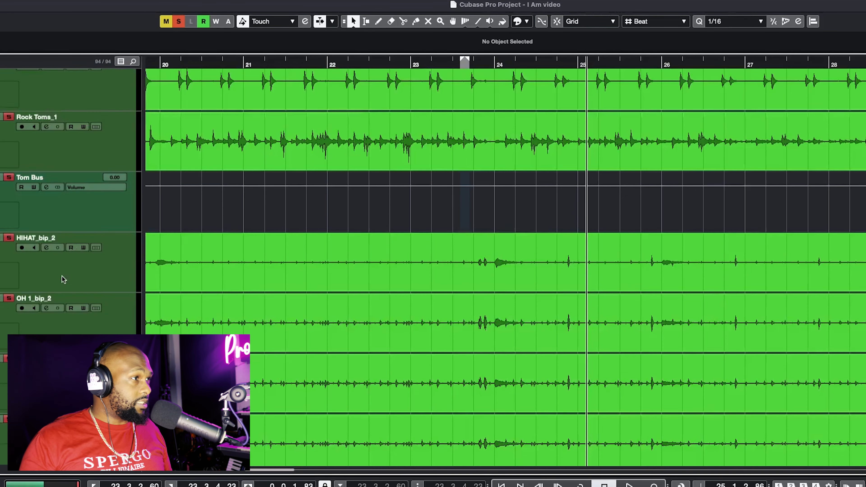
pyautogui.scroll(2, 124, 275)
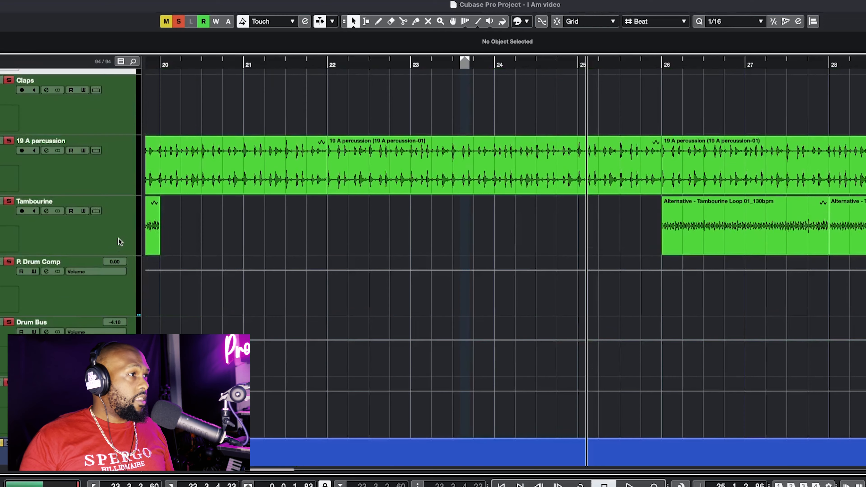
pyautogui.click(123, 278)
pyautogui.keyDown('shift'); pyautogui.click(9, 234); pyautogui.keyUp('shift')
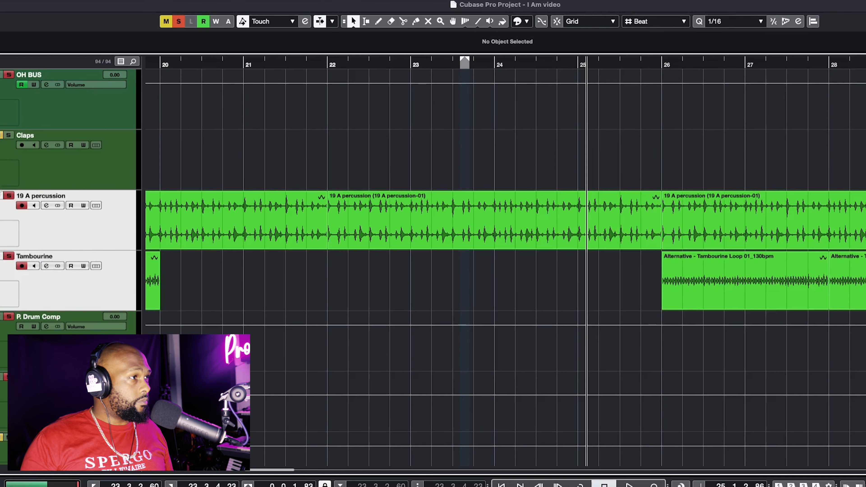
pyautogui.press('space')
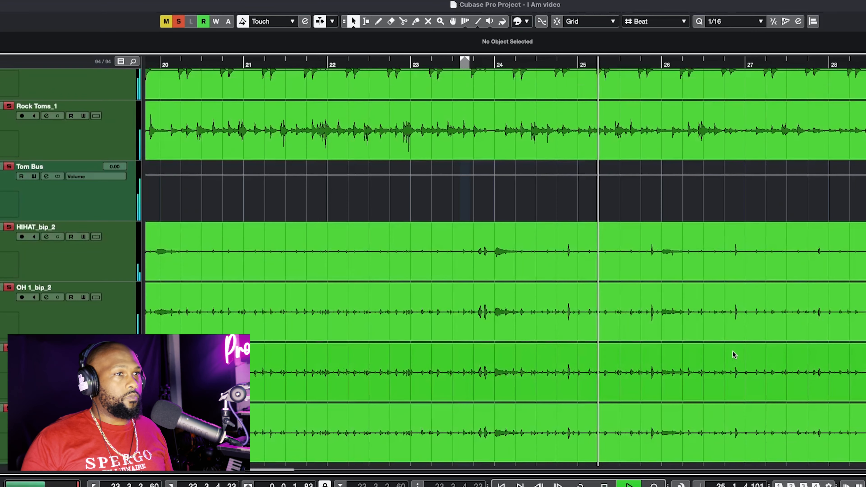
pyautogui.scroll(-3, 686, 363)
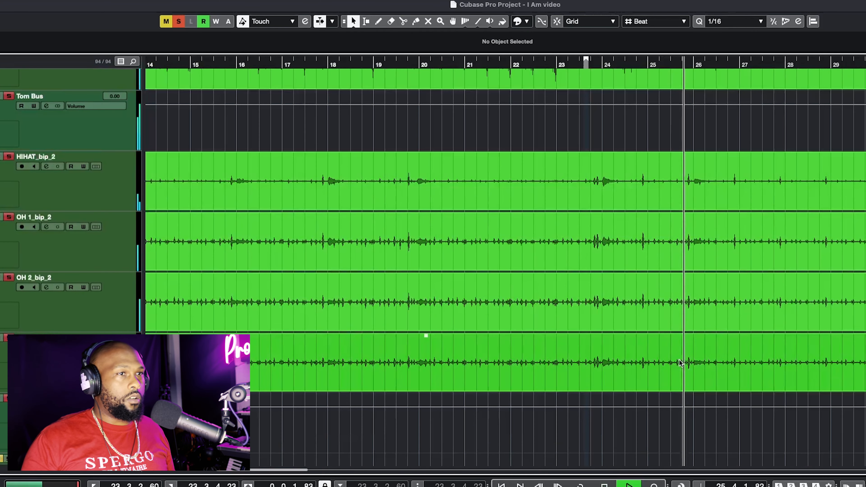
pyautogui.scroll(2, 676, 365)
pyautogui.scroll(-4, 676, 364)
pyautogui.scroll(-1, 675, 364)
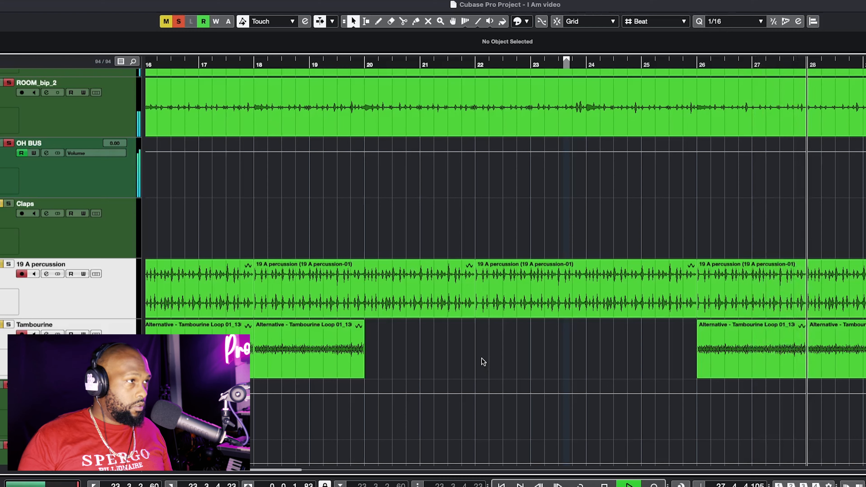
pyautogui.press('space')
# - Solo the Claps track and play it back from just before bar 44
pyautogui.scroll(-5, 668, 278)
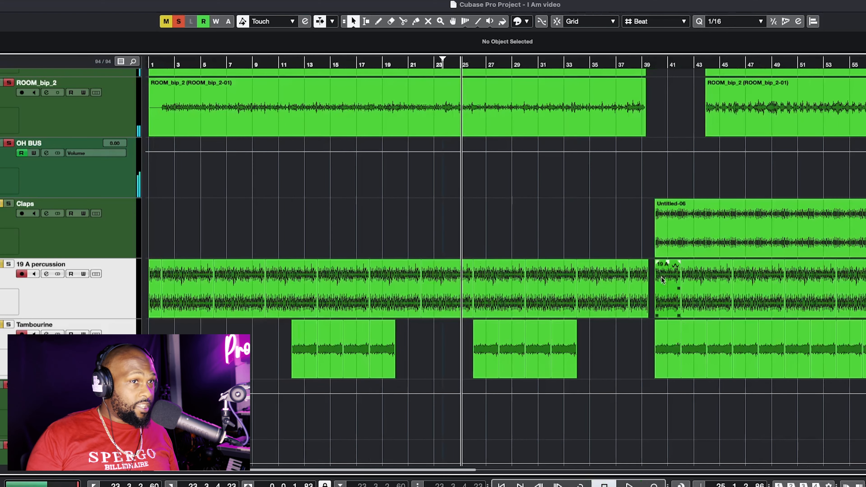
pyautogui.hscroll(3, 590, 297)
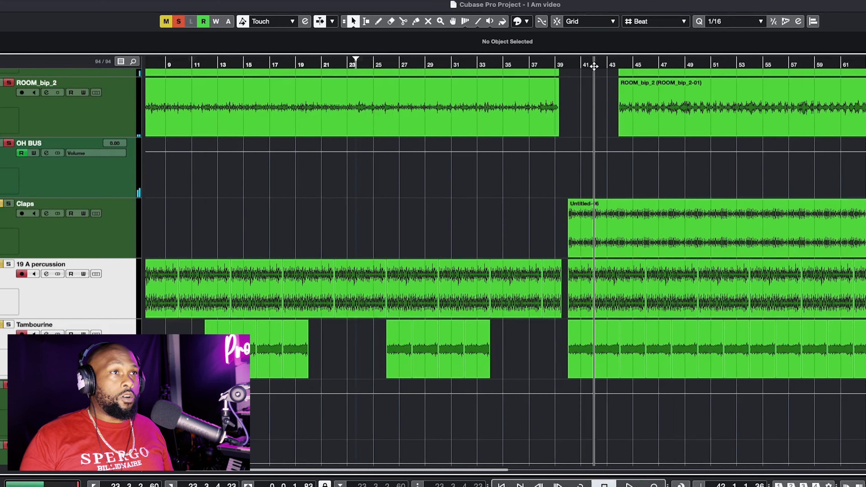
pyautogui.moveTo(595, 66); pyautogui.dragTo(625, 67)
pyautogui.scroll(5, 663, 218)
pyautogui.click(450, 64)
pyautogui.moveTo(450, 64); pyautogui.dragTo(449, 110)
pyautogui.press('space')
pyautogui.click(62, 232)
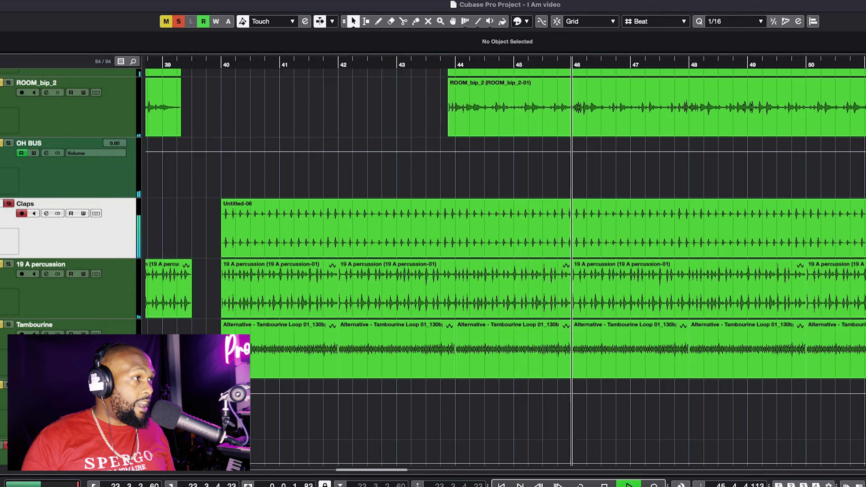
pyautogui.press('space')
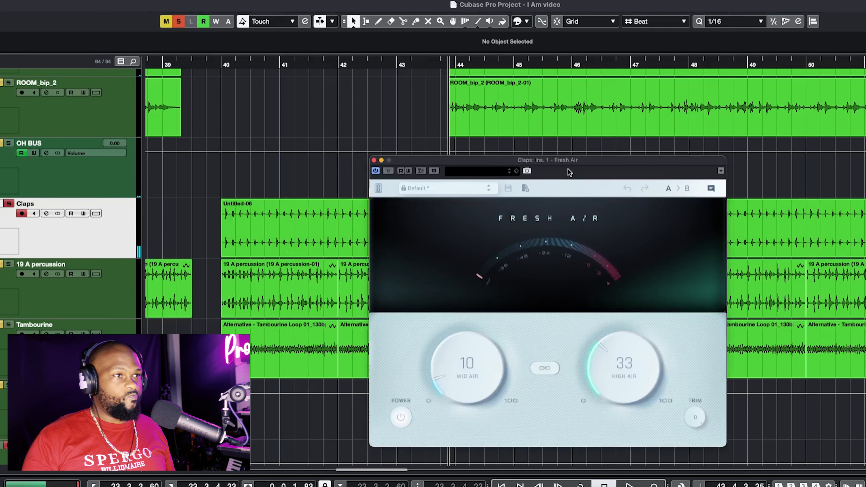
# - Compare the Claps playback with the Fresh Air insert bypassed and active, and close the plug-in editor
pyautogui.moveTo(579, 163); pyautogui.dragTo(553, 133)
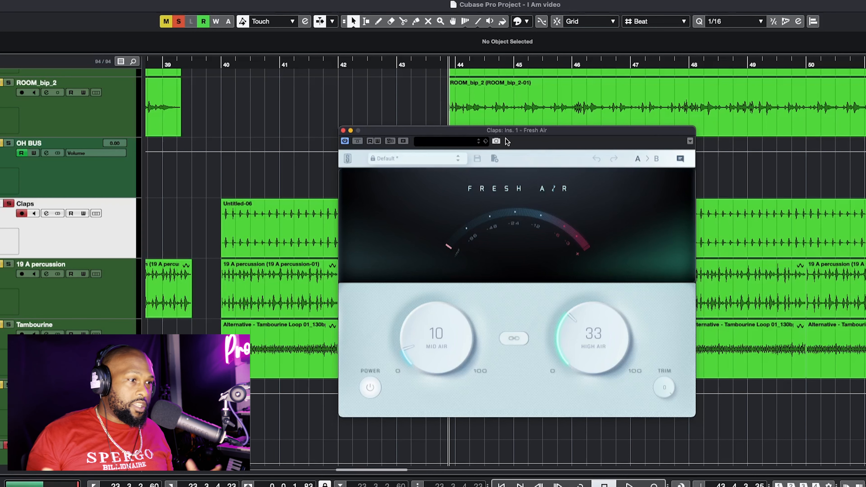
pyautogui.press('space')
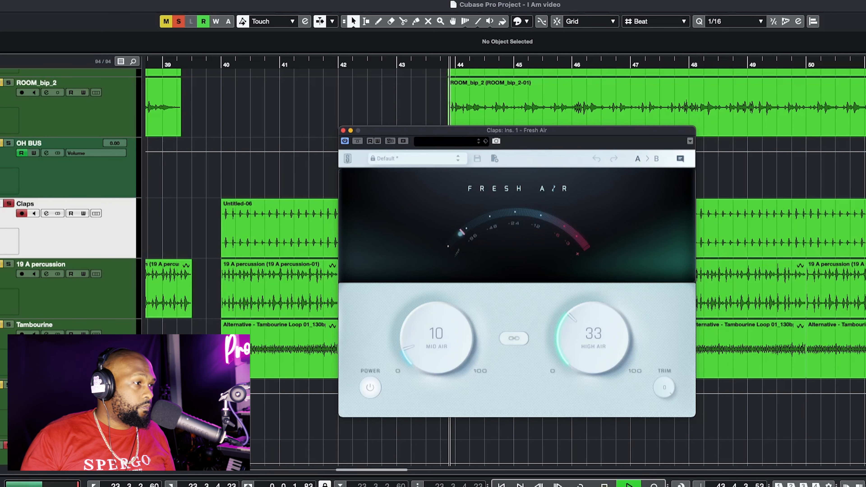
pyautogui.click(358, 141)
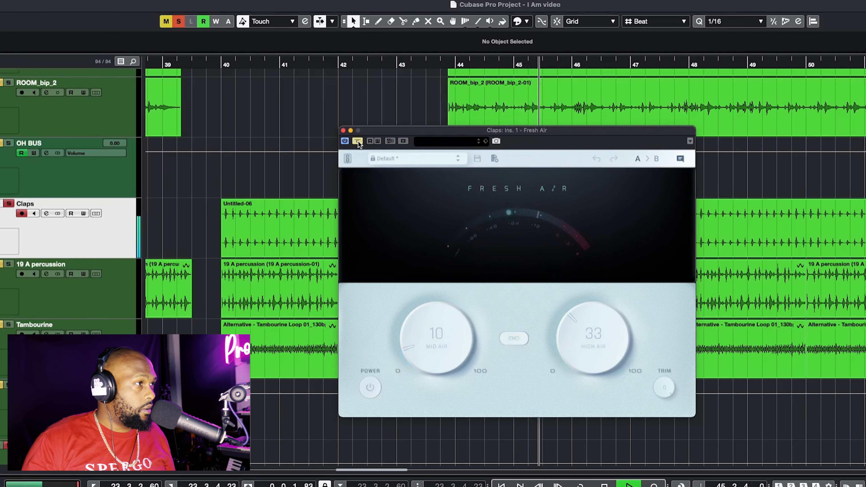
pyautogui.click(358, 141)
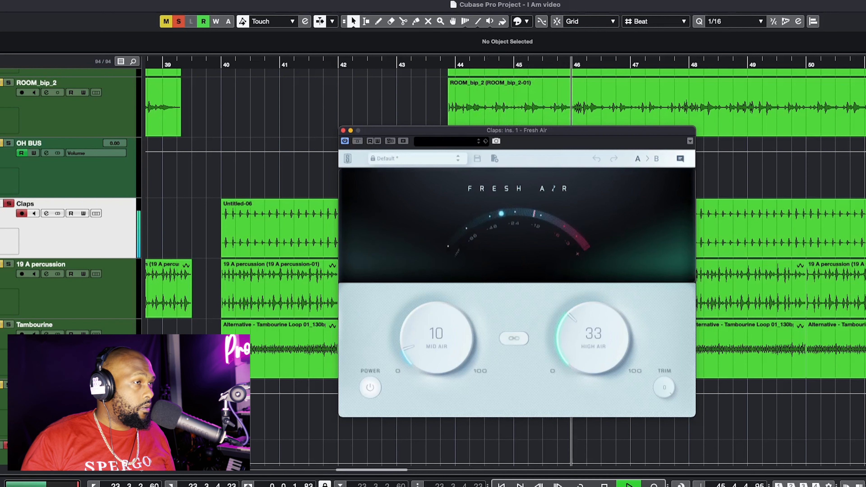
pyautogui.press('space')
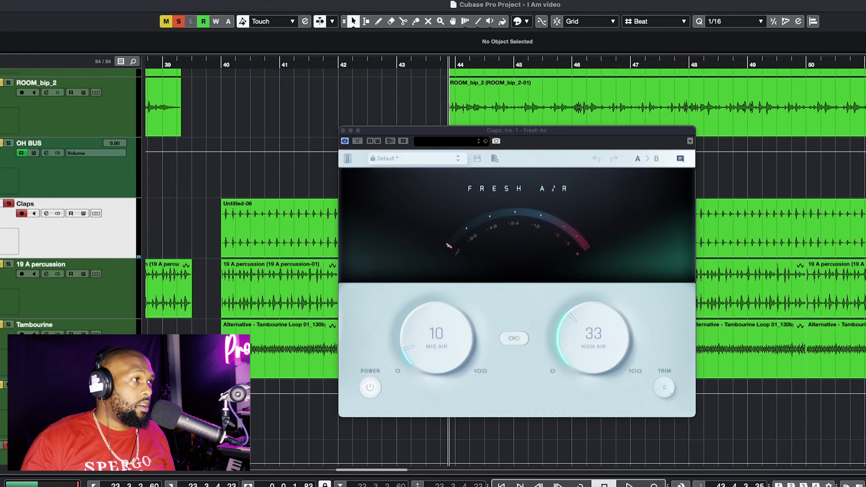
pyautogui.click(343, 130)
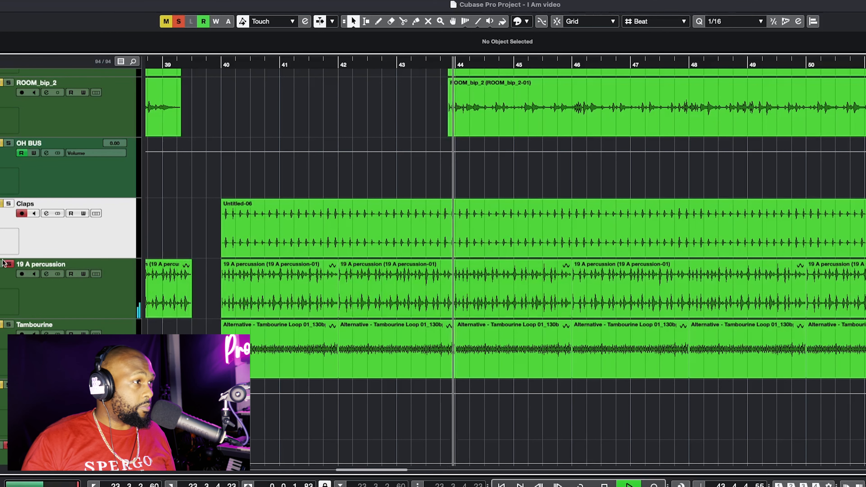
# - Solo the 19 A percussion track in place of Claps, play it back, and select the track
pyautogui.scroll(2, 393, 302)
pyautogui.scroll(2, 392, 301)
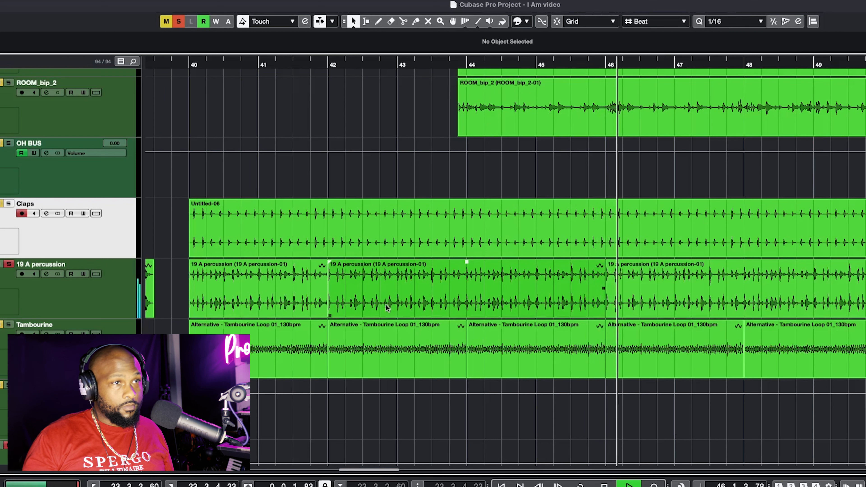
pyautogui.press('space')
pyautogui.click(87, 301)
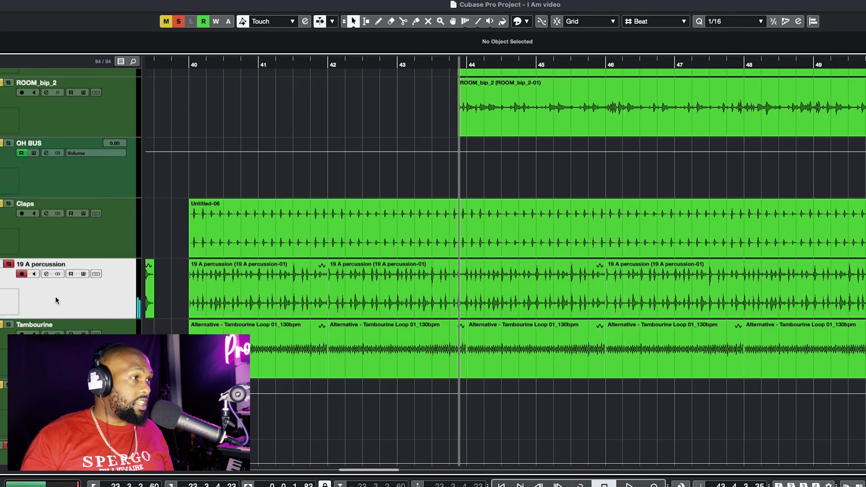
# - Open the 19 A percussion channel settings, compare playback with the equalizer bypassed and active, and close the settings
pyautogui.click(46, 274)
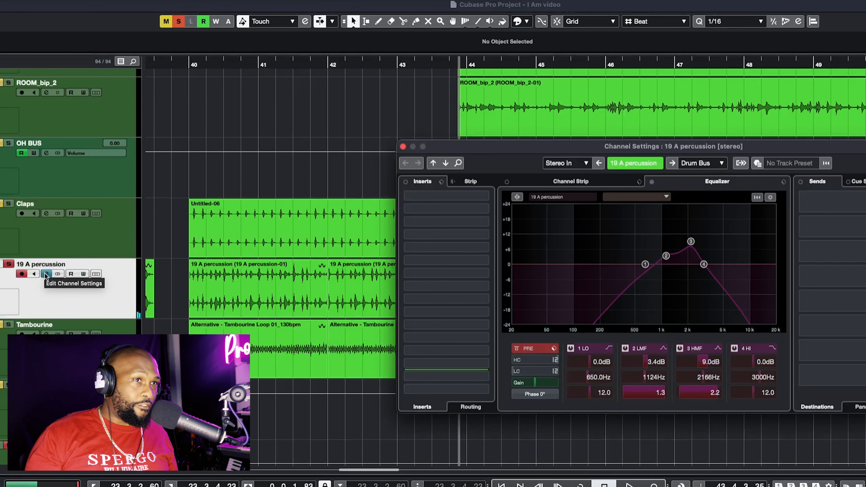
pyautogui.moveTo(478, 148); pyautogui.dragTo(336, 160)
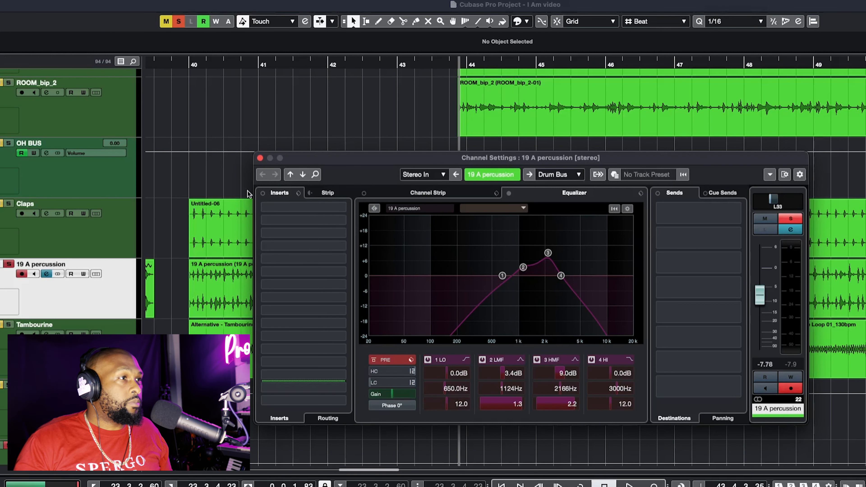
pyautogui.click(509, 194)
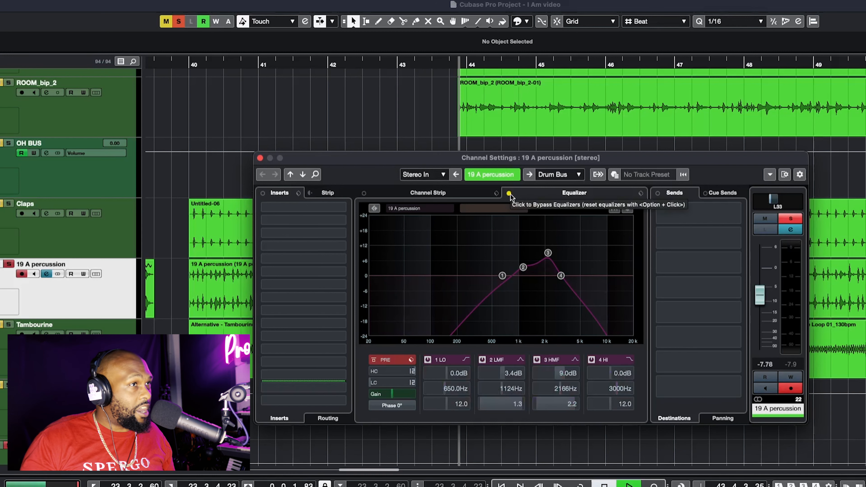
pyautogui.press('space')
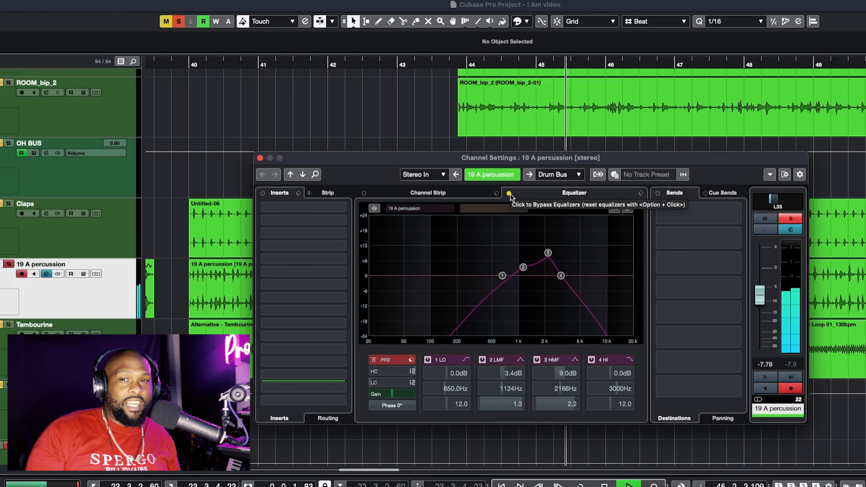
pyautogui.click(509, 193)
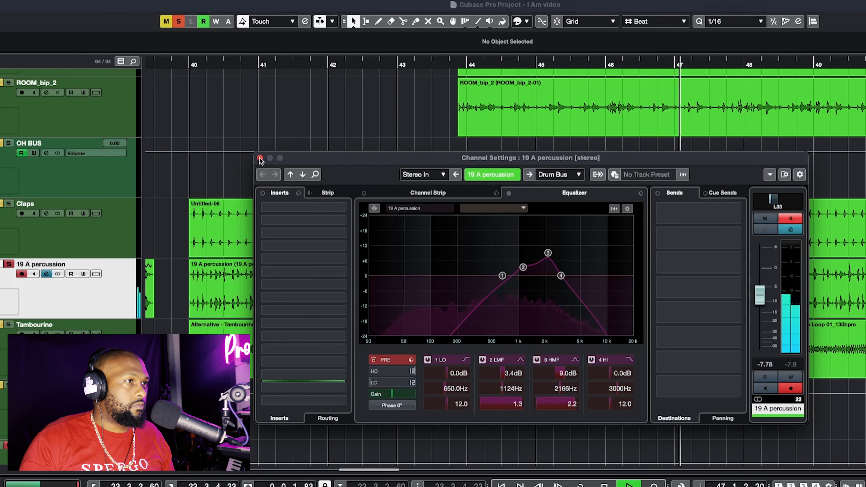
pyautogui.press('space')
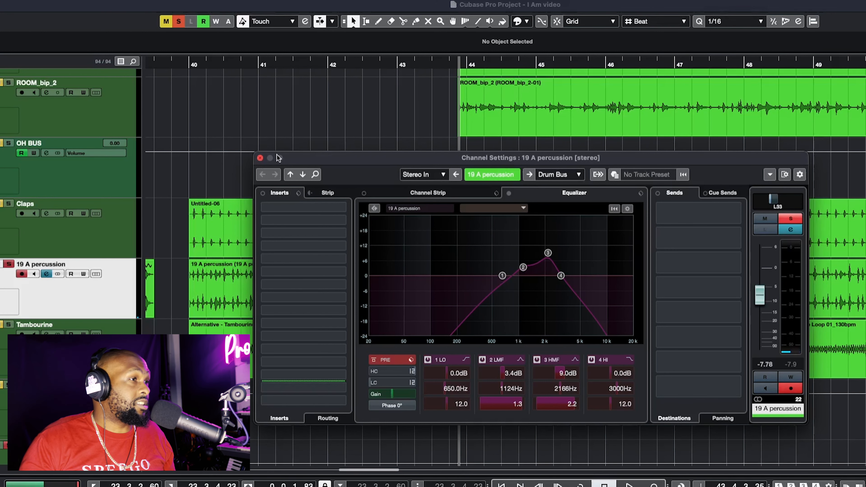
pyautogui.click(260, 157)
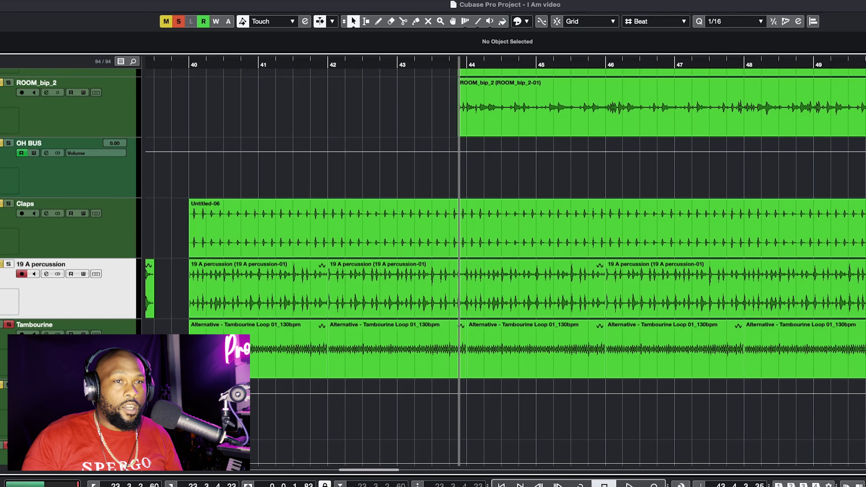
# - Play back the soloed Tambourine track from just before bar 44, and clear all solos
pyautogui.scroll(1, 490, 360)
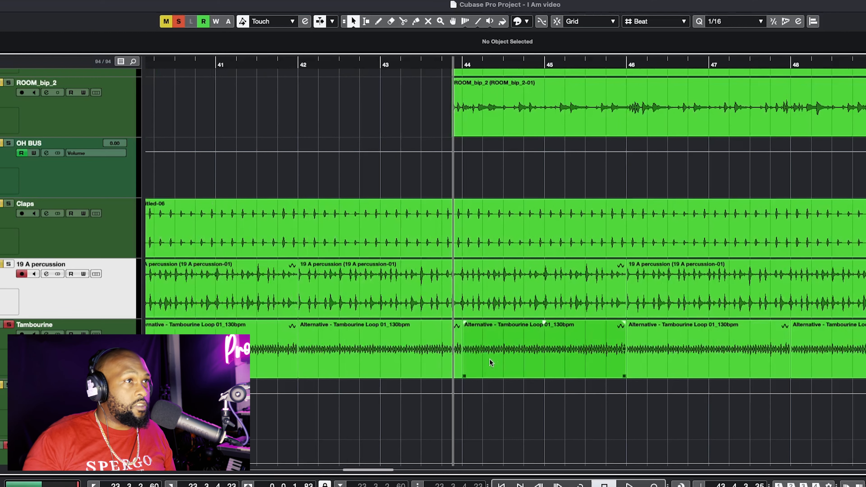
pyautogui.scroll(1, 492, 369)
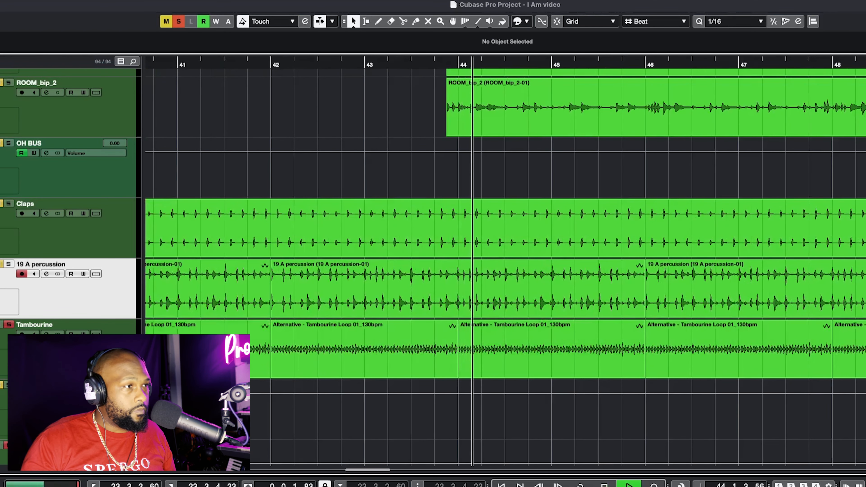
pyautogui.click(2, 329)
pyautogui.press('space')
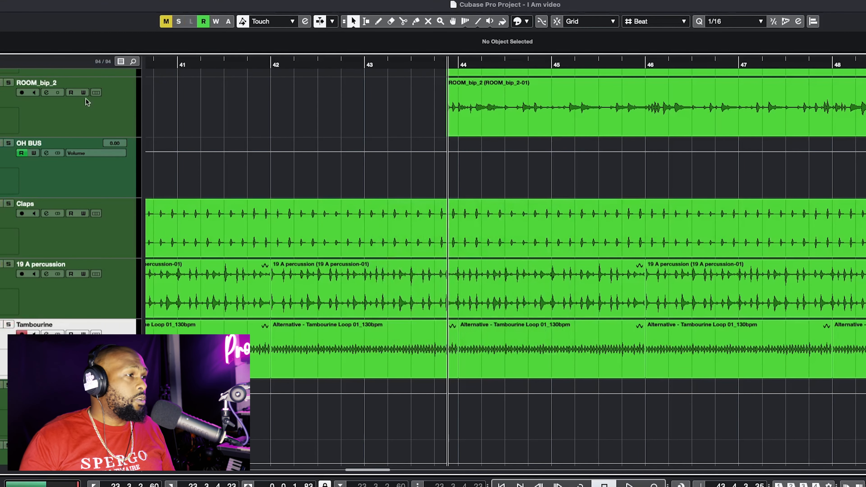
# - Select the P. Drum Comp track, open the MixConsole, and bring its drum channels from Rock Kick_1 to Claps into view
pyautogui.scroll(-3, 60, 178)
pyautogui.press('Down')
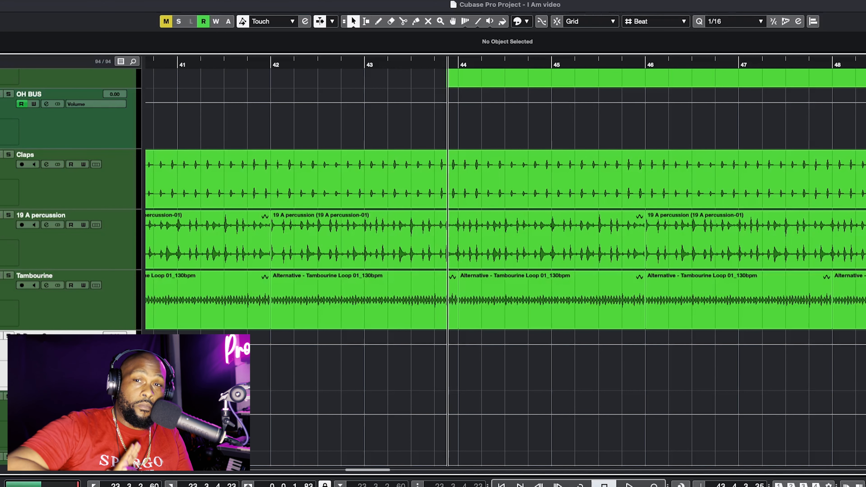
pyautogui.press('F3')
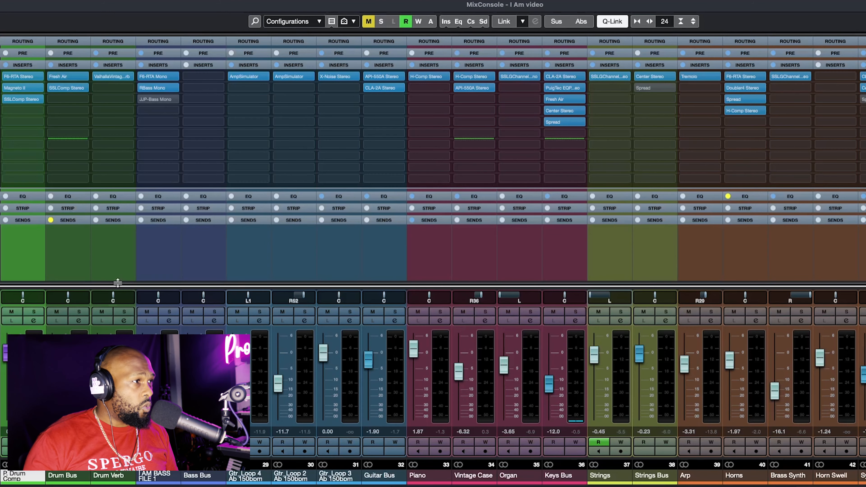
pyautogui.hscroll(-5, 118, 326)
pyautogui.hscroll(-6, 118, 323)
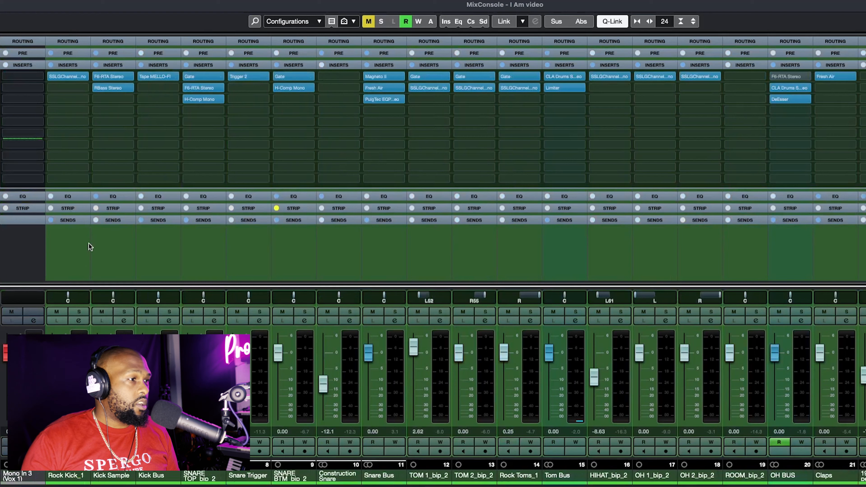
# - Highlight the snare channels and the Snare Bus, followed by the tom channels and the Tom Bus, to review the drum grouping
pyautogui.click(174, 238)
pyautogui.click(216, 259)
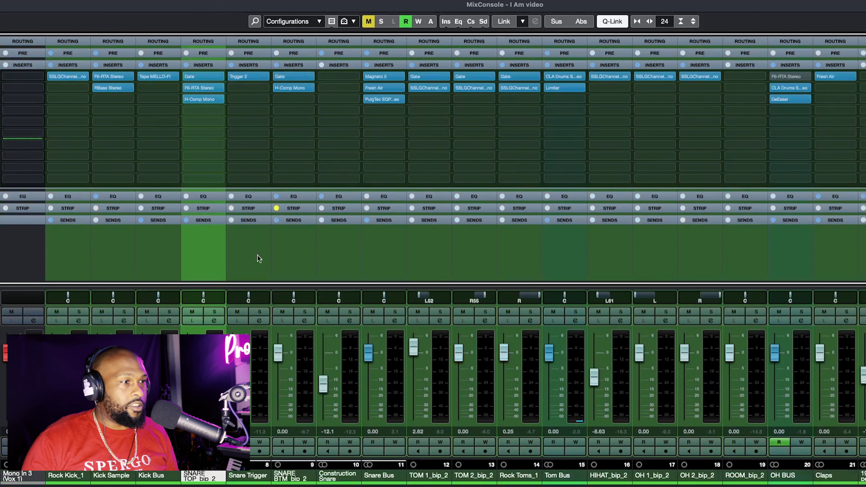
pyautogui.keyDown('shift'); pyautogui.click(324, 252); pyautogui.keyUp('shift')
pyautogui.click(388, 232)
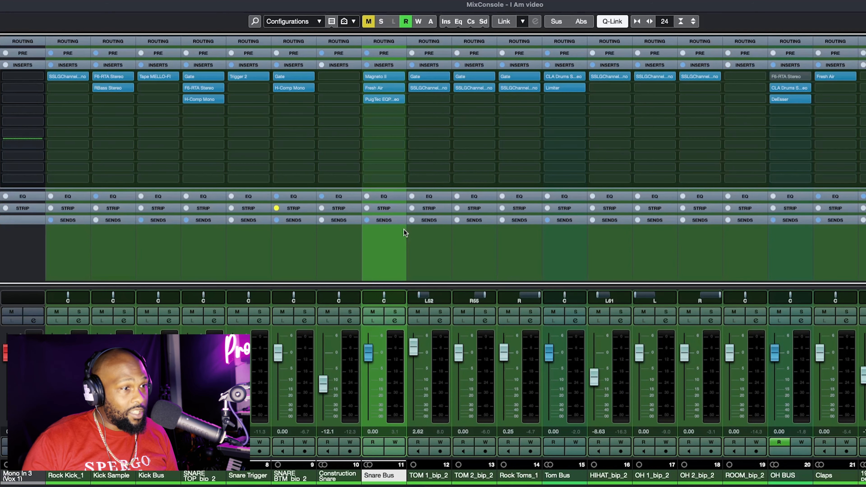
pyautogui.click(431, 227)
pyautogui.keyDown('shift'); pyautogui.click(540, 253); pyautogui.keyUp('shift')
pyautogui.click(580, 250)
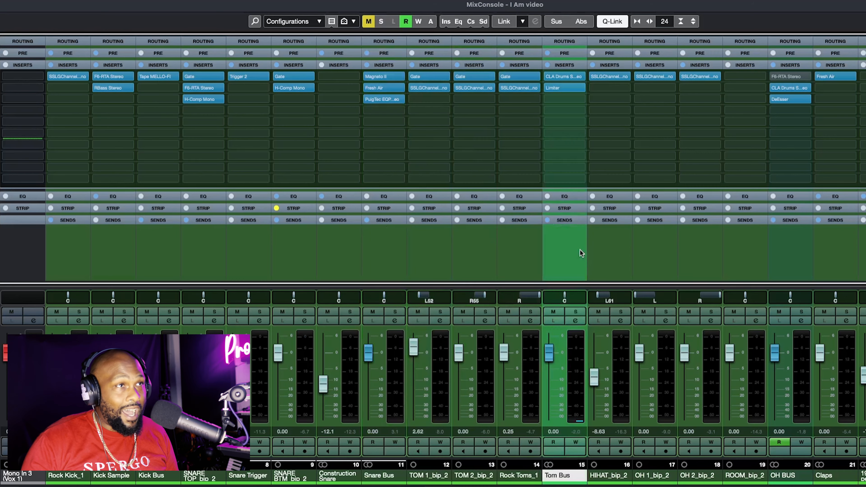
# - Highlight the hi-hat, overhead and room channels, followed by the OH BUS, to review the overhead grouping
pyautogui.click(615, 258)
pyautogui.keyDown('shift'); pyautogui.click(751, 263); pyautogui.keyUp('shift')
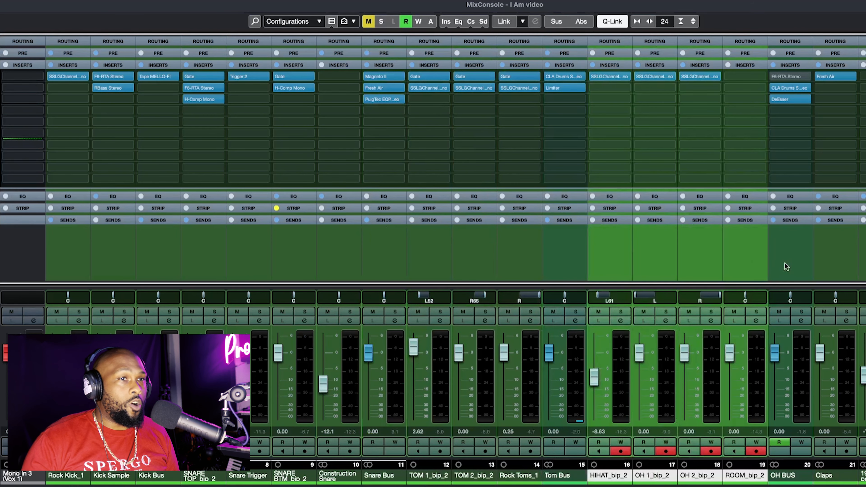
pyautogui.click(797, 248)
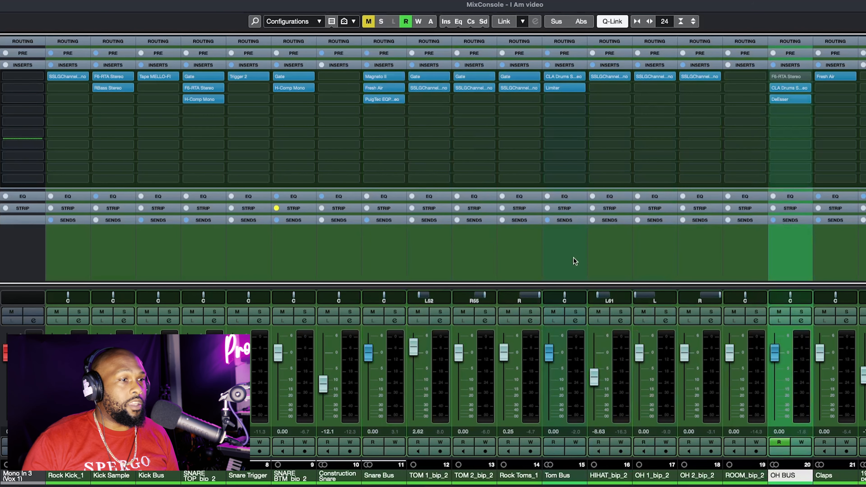
# - Add the Tom Bus, Snare Bus, Kick Bus and Drum Bus to the OH BUS selection to review how the buses combine
pyautogui.keyDown('super'); pyautogui.click(562, 258); pyautogui.keyUp('super')
pyautogui.keyDown('super'); pyautogui.click(394, 257); pyautogui.keyUp('super')
pyautogui.keyDown('super'); pyautogui.click(171, 260); pyautogui.keyUp('super')
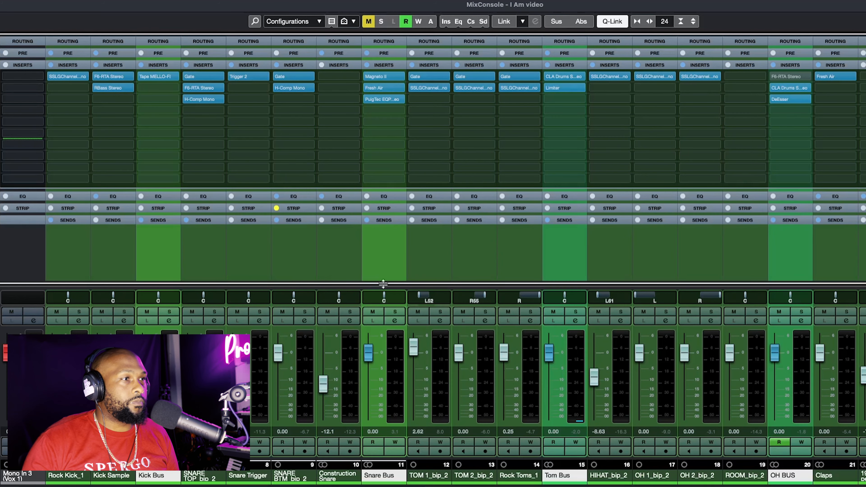
pyautogui.hscroll(8, 516, 321)
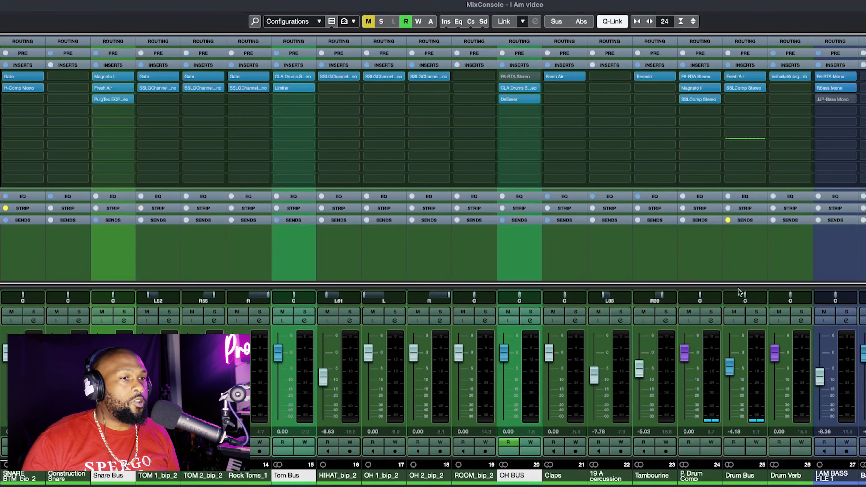
pyautogui.keyDown('super'); pyautogui.click(747, 278); pyautogui.keyUp('super')
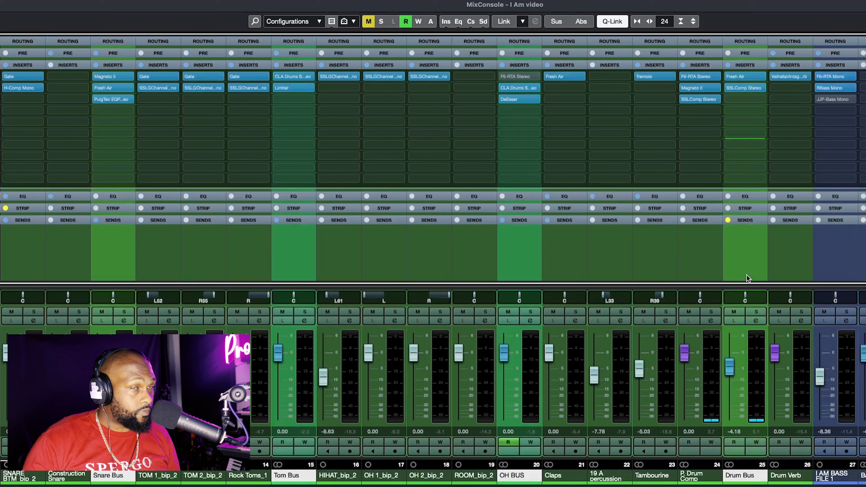
# - Select the Drum Verb, Drum Bus and P. Drum Comp channels one after another
pyautogui.click(790, 269)
pyautogui.click(744, 261)
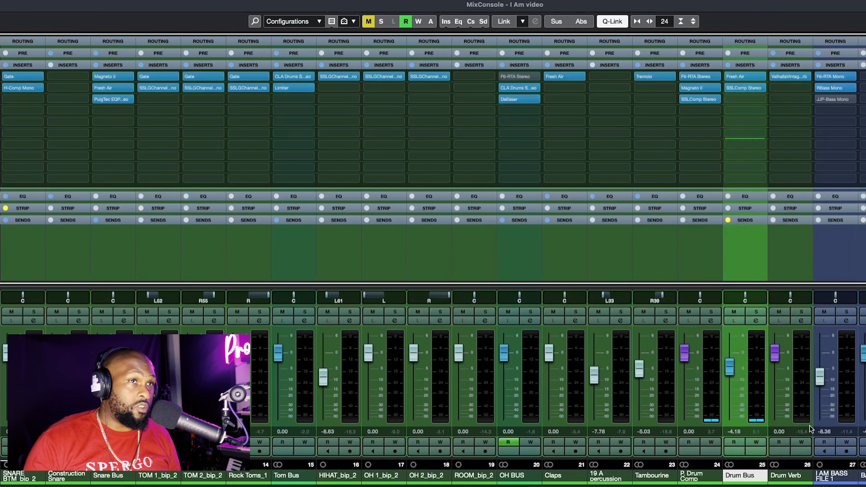
pyautogui.click(683, 263)
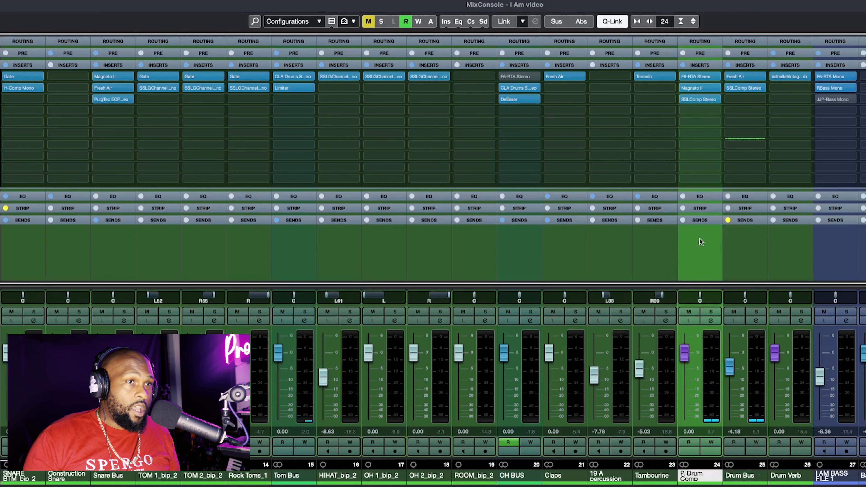
# - Examine the F6-RTA Stereo and Magneto II inserts on the P. Drum Comp channel in turn, and close each plug-in
pyautogui.click(695, 77)
pyautogui.moveTo(587, 74); pyautogui.dragTo(623, 153)
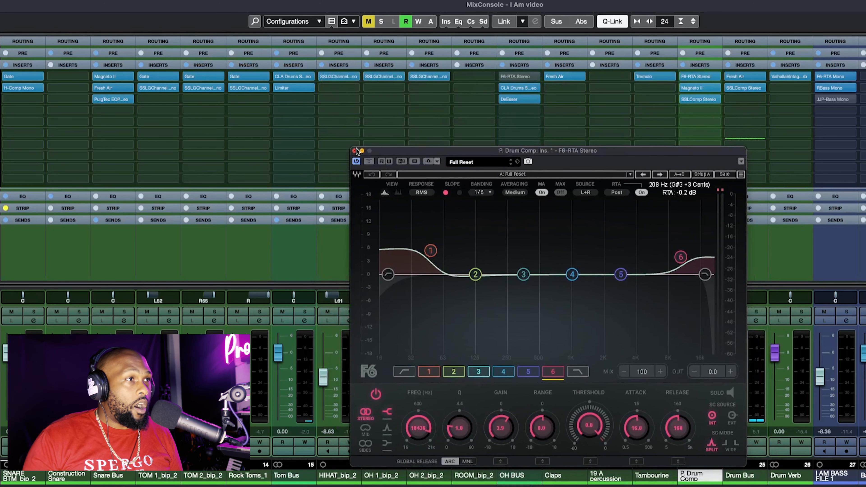
pyautogui.click(353, 152)
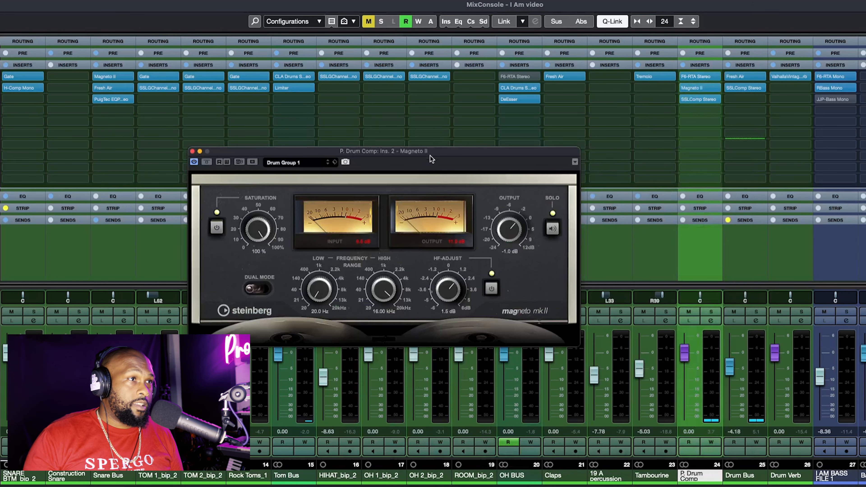
pyautogui.moveTo(432, 154); pyautogui.dragTo(557, 187)
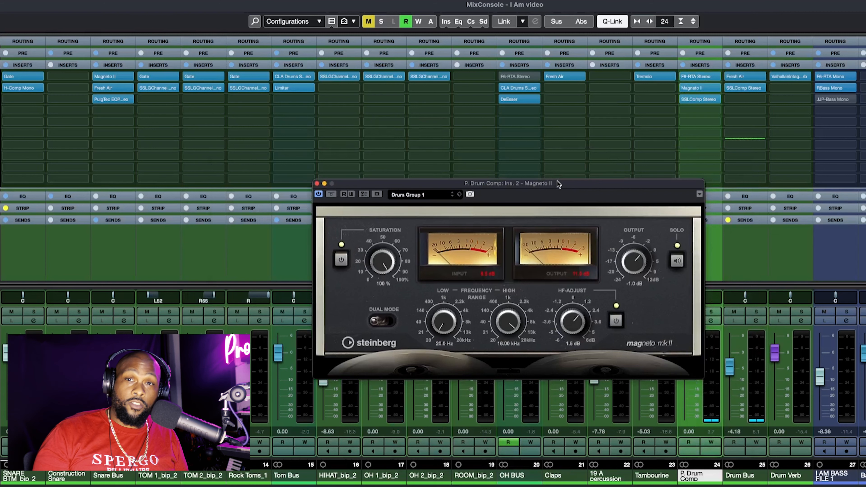
pyautogui.click(317, 184)
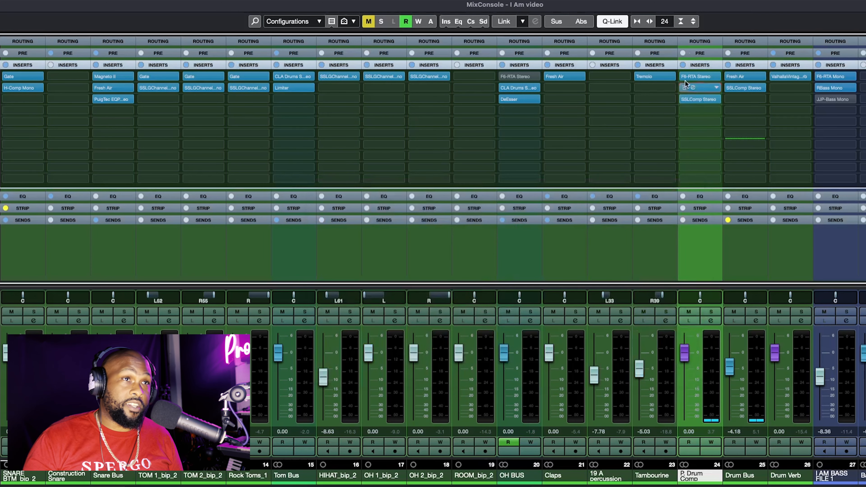
# - Open the SSLComp Stereo insert on the P. Drum Comp channel and examine its compressor settings
pyautogui.click(696, 99)
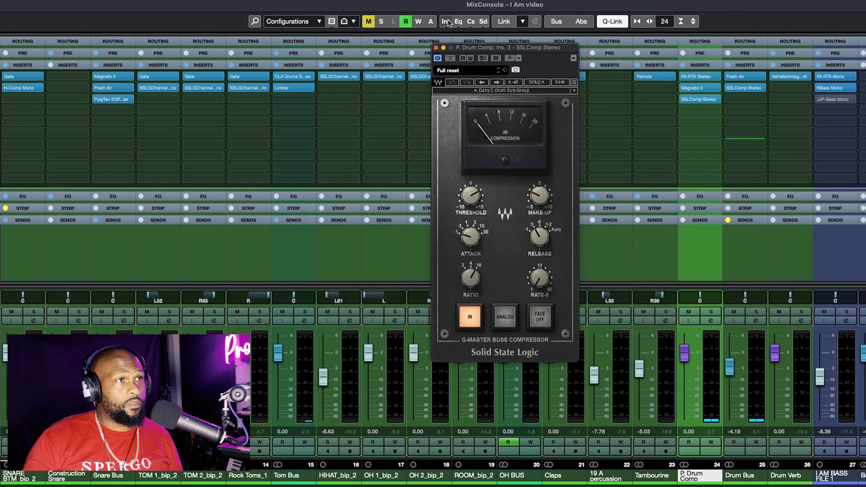
pyautogui.moveTo(475, 47); pyautogui.dragTo(495, 107)
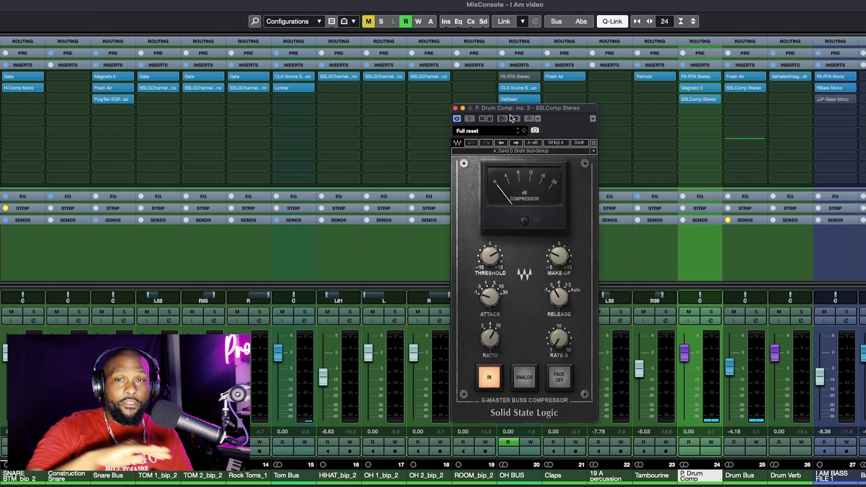
pyautogui.moveTo(496, 108); pyautogui.dragTo(260, 134)
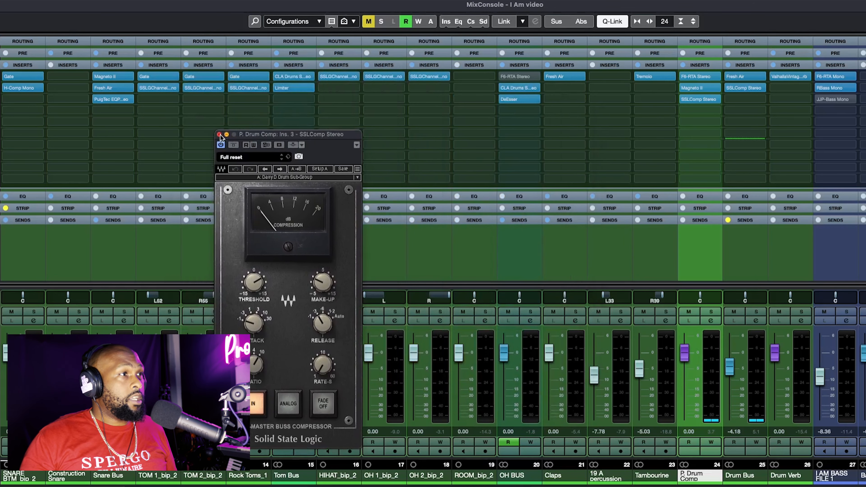
# - Show the channel sends and examine which drum channels and buses feed P. Drum Comp, moving the compressor window out of the way
pyautogui.click(113, 220)
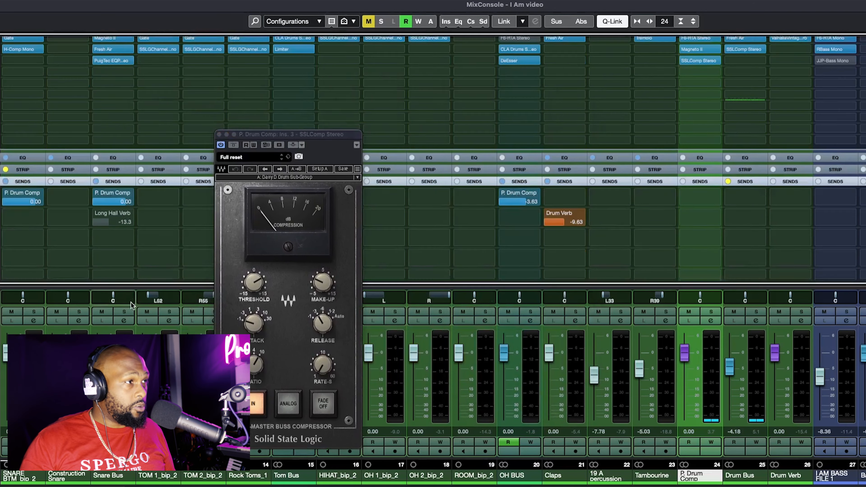
pyautogui.hscroll(-2, 134, 315)
pyautogui.hscroll(-3, 133, 316)
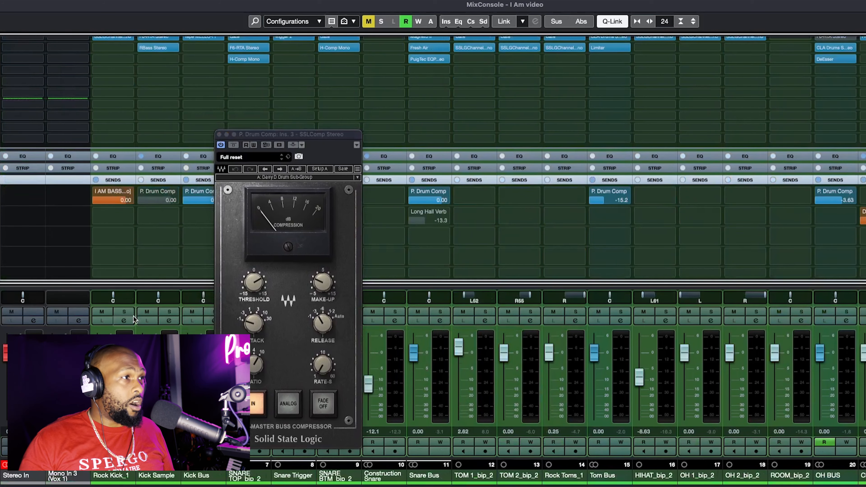
pyautogui.moveTo(273, 133); pyautogui.dragTo(508, 162)
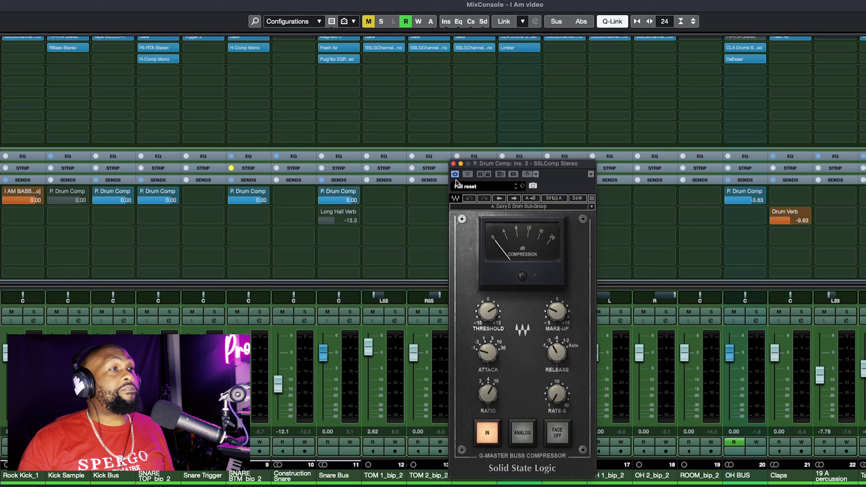
pyautogui.moveTo(483, 166); pyautogui.dragTo(284, 146)
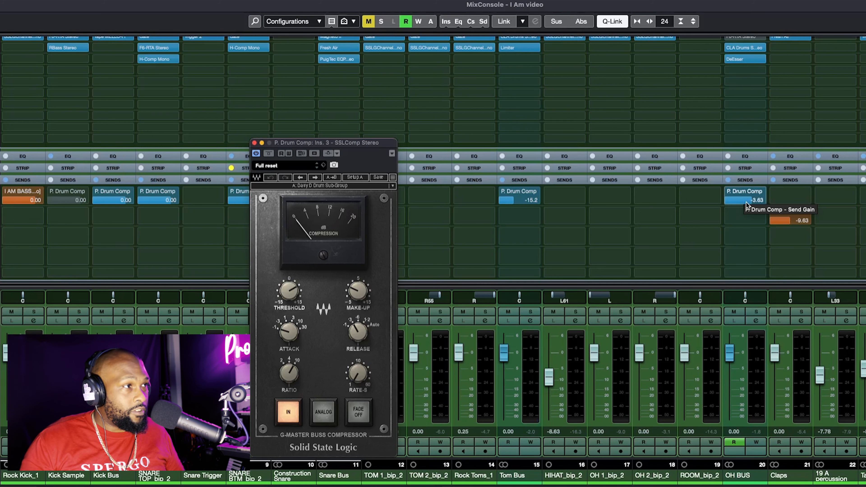
pyautogui.moveTo(345, 143); pyautogui.dragTo(457, 127)
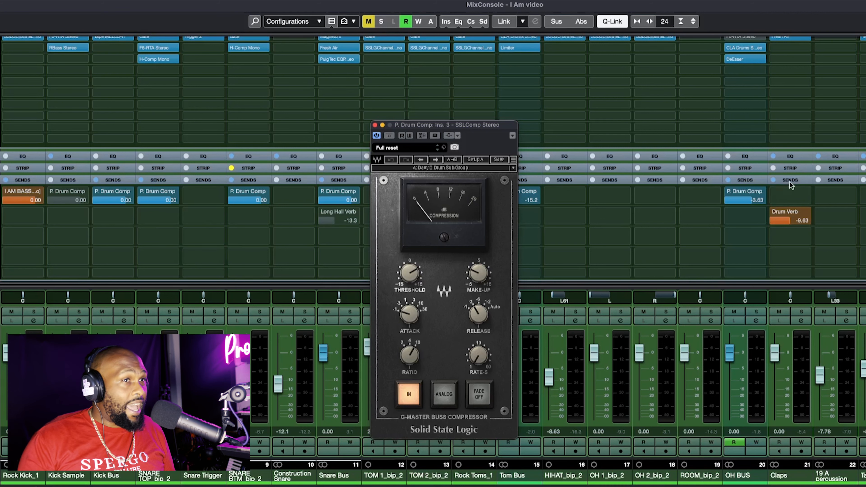
pyautogui.moveTo(418, 128); pyautogui.dragTo(507, 109)
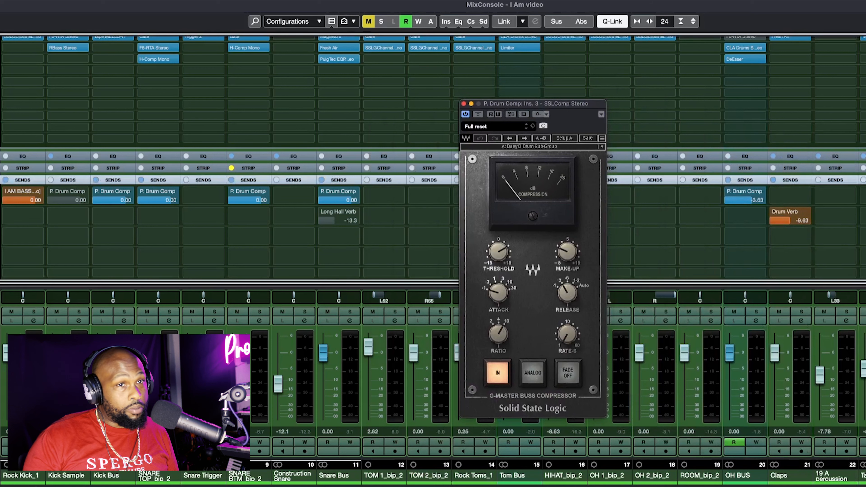
# - Play back the soloed drum channels while watching the SSLComp compression meter and examining its attack, and close the plug-in
pyautogui.press('space')
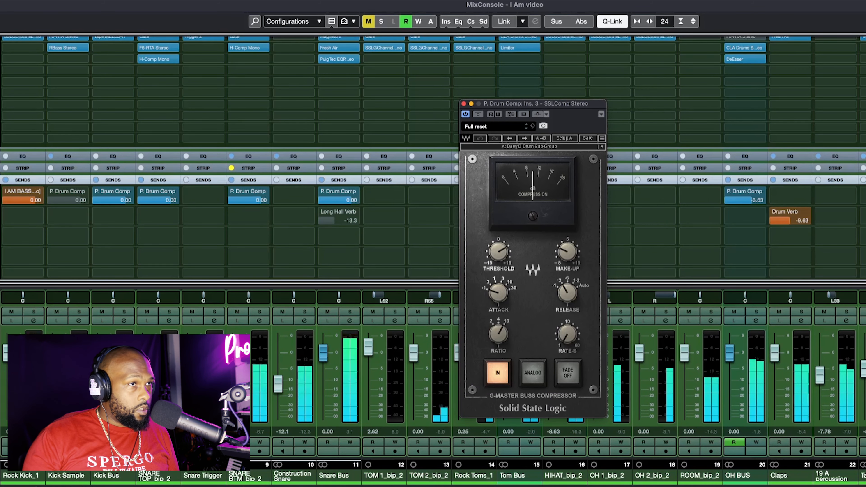
pyautogui.press('s')
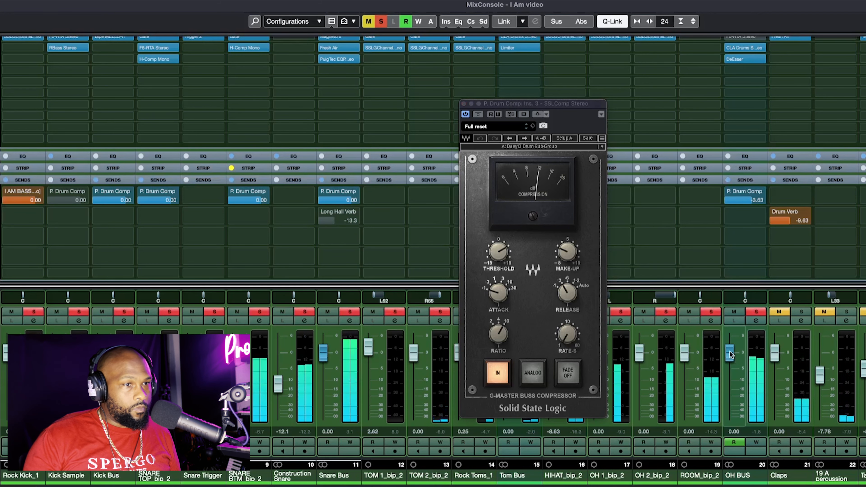
pyautogui.moveTo(512, 274)
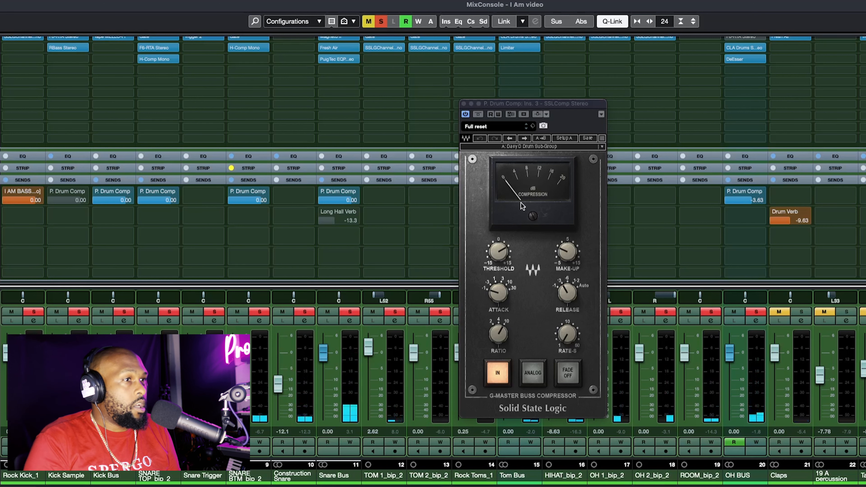
pyautogui.click(499, 288)
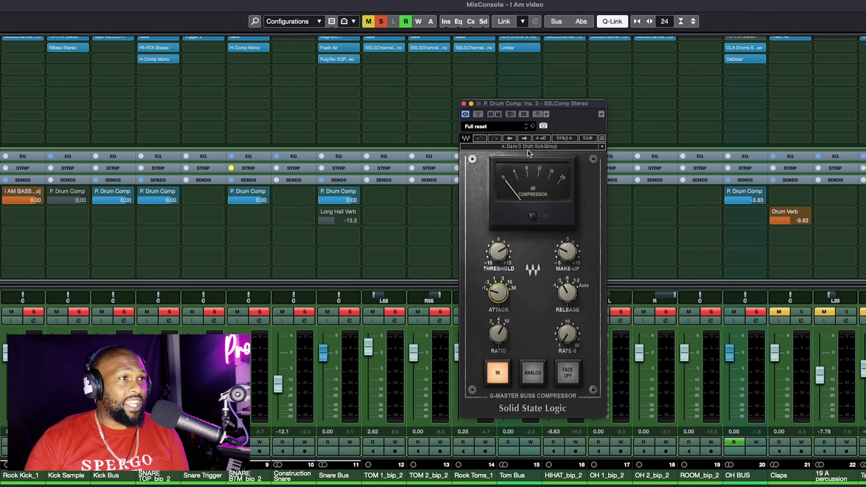
pyautogui.click(464, 104)
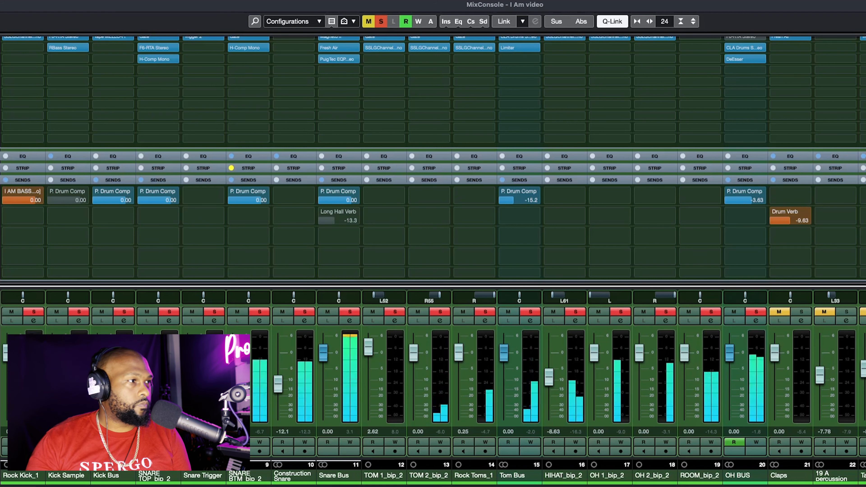
# - Clear the solos to hear the full mix, and solo all the drum channels including Claps and 19 A percussion
pyautogui.press('s')
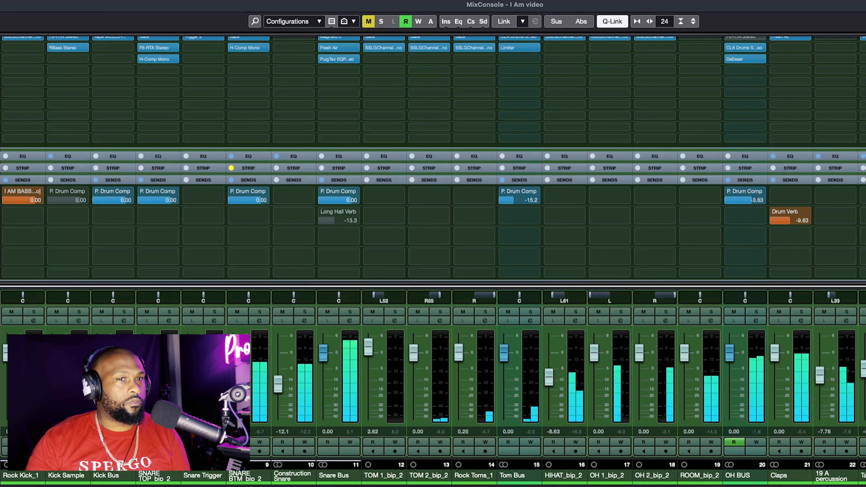
pyautogui.press('s')
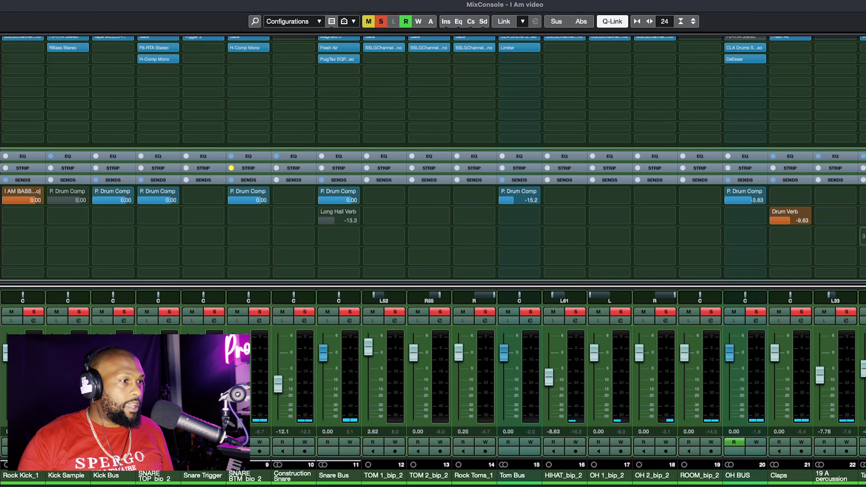
pyautogui.press('F3')
pyautogui.scroll(-20, 58, 314)
pyautogui.scroll(-10, 60, 321)
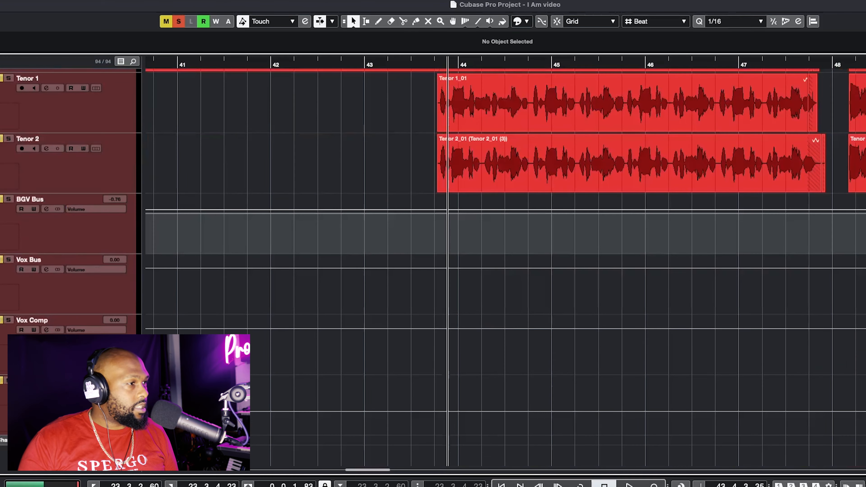
pyautogui.scroll(20, 60, 321)
pyautogui.press('F3')
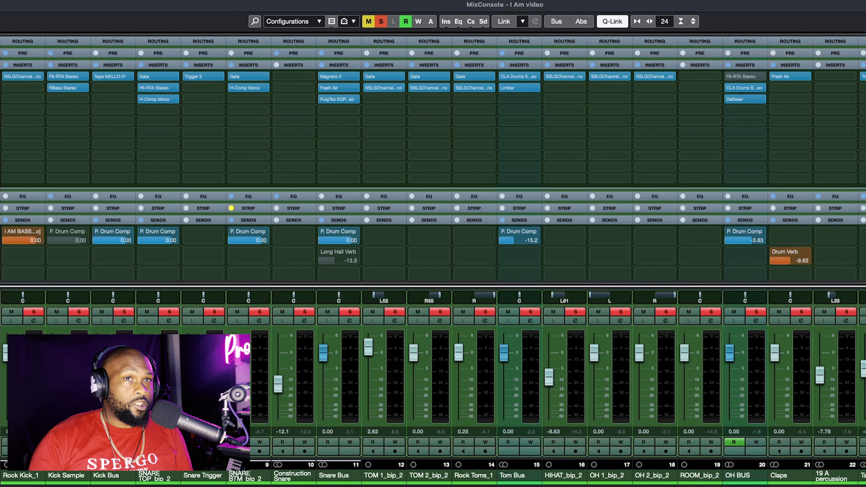
# - Open the Fresh Air insert on the Drum Bus, compare playback with it bypassed and active, and close it
pyautogui.click(864, 76)
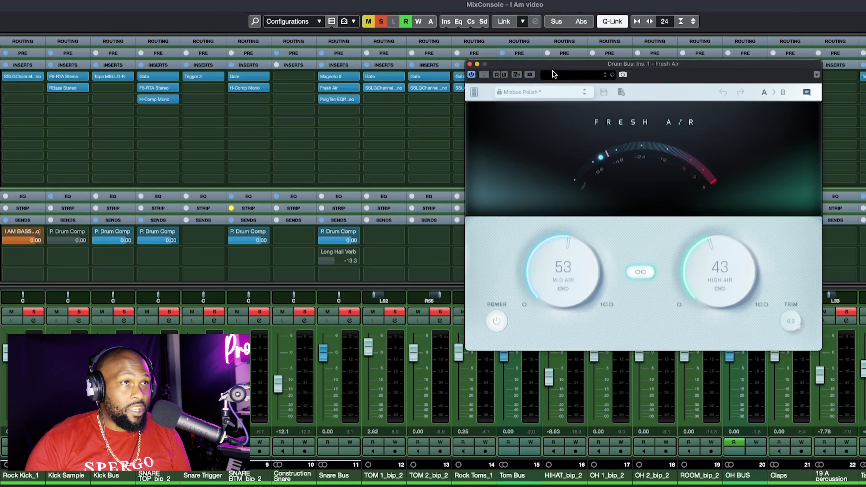
pyautogui.moveTo(554, 64); pyautogui.dragTo(424, 67)
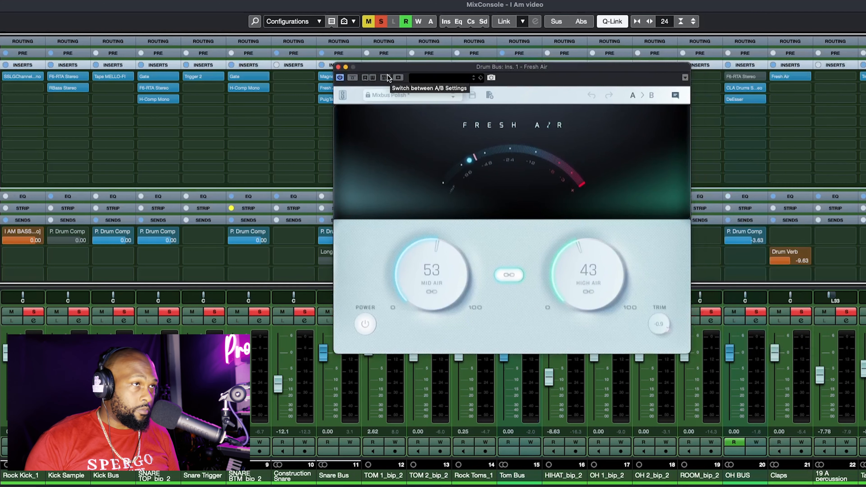
pyautogui.press('space')
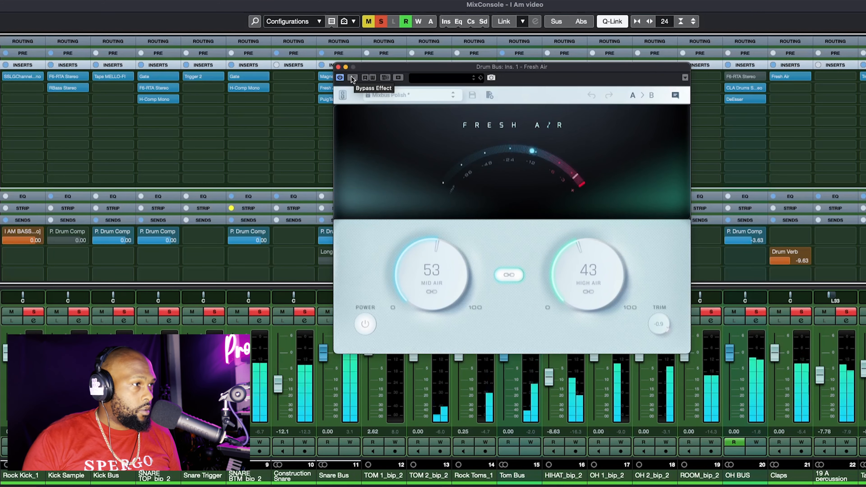
pyautogui.click(351, 77)
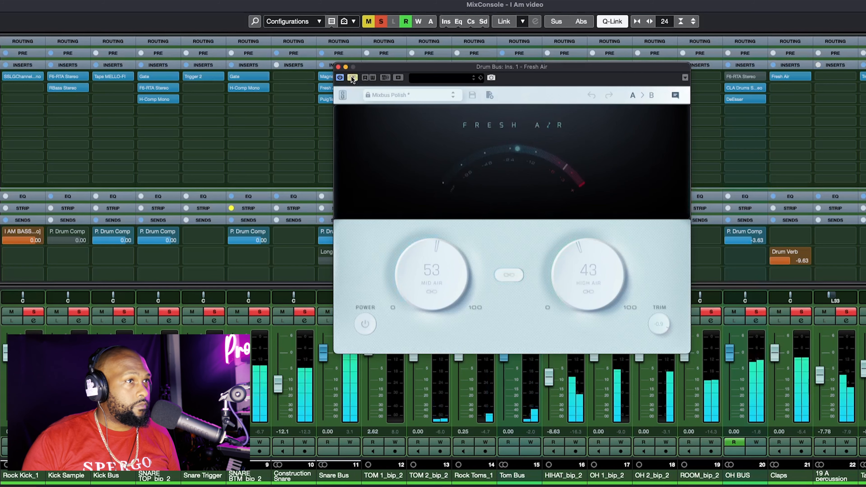
pyautogui.click(351, 77)
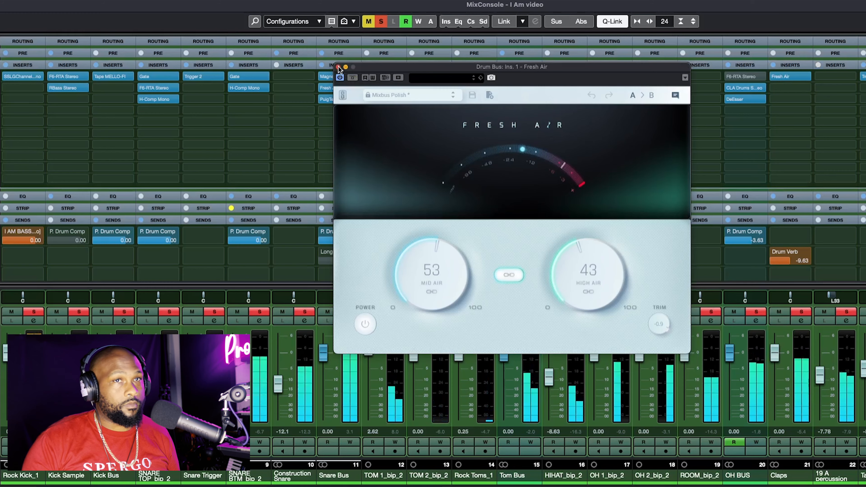
pyautogui.click(338, 68)
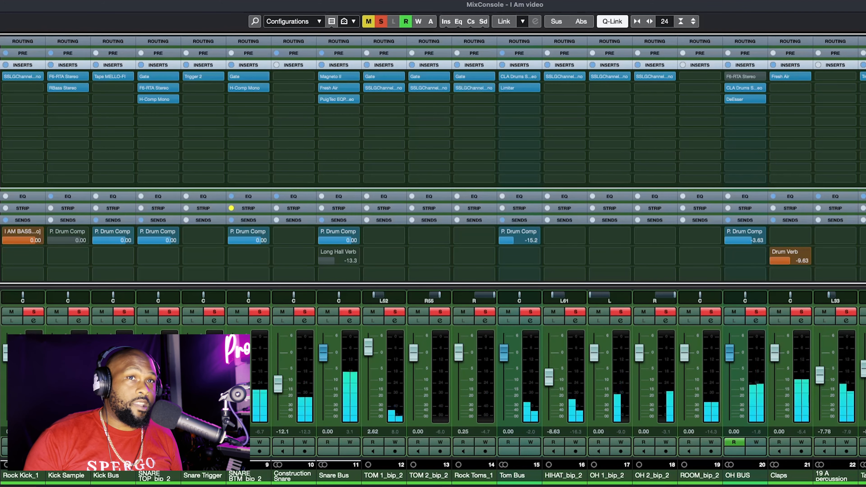
# - Open the SSLComp insert on the Drum Bus and examine its attack, release and ratio settings during playback
pyautogui.click(864, 88)
pyautogui.moveTo(655, 67); pyautogui.dragTo(498, 136)
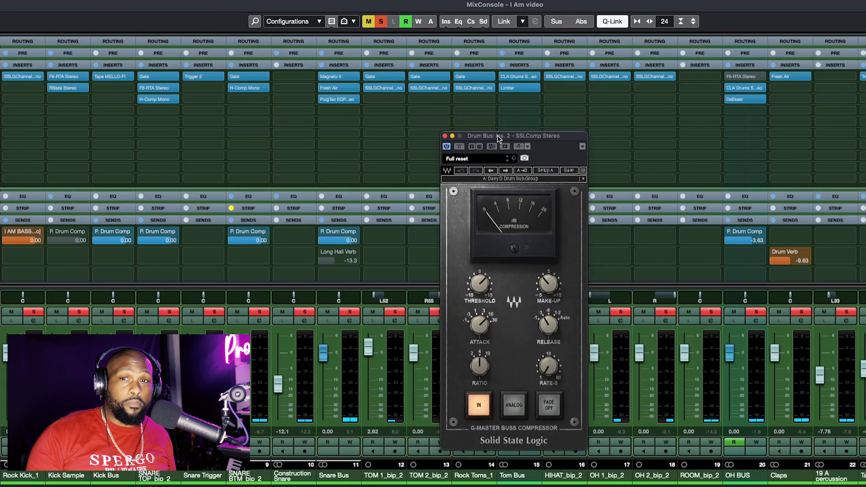
pyautogui.moveTo(519, 476)
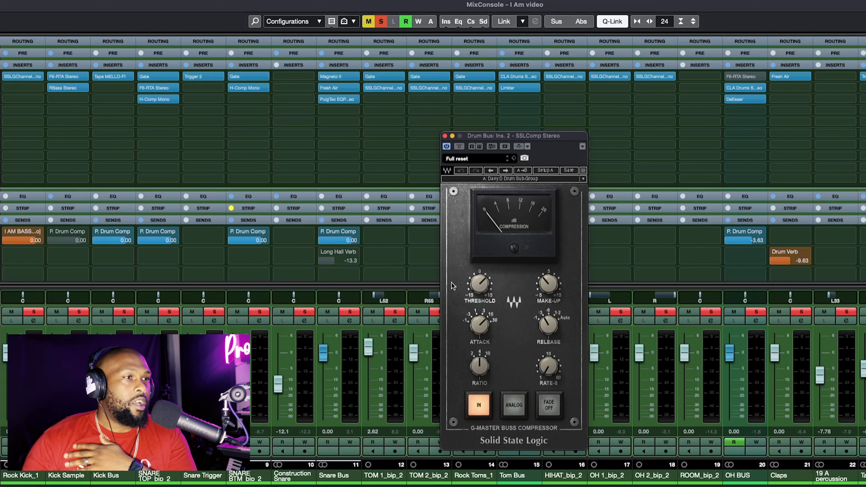
pyautogui.moveTo(478, 327)
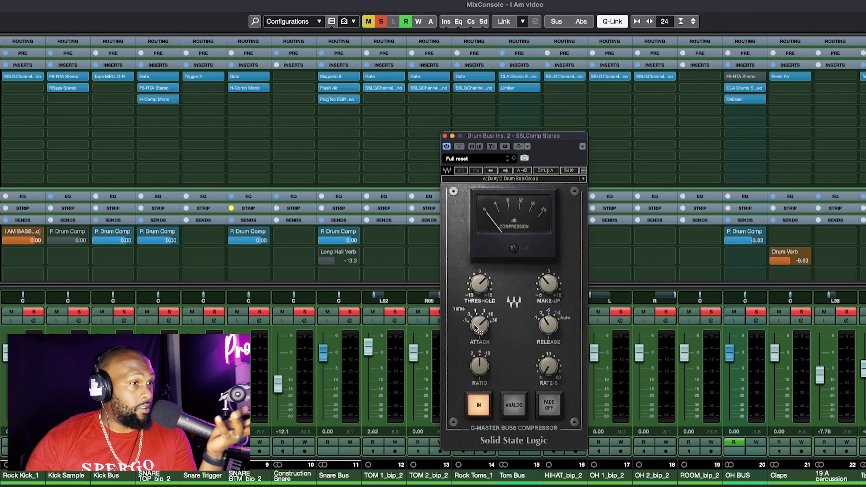
pyautogui.moveTo(554, 329)
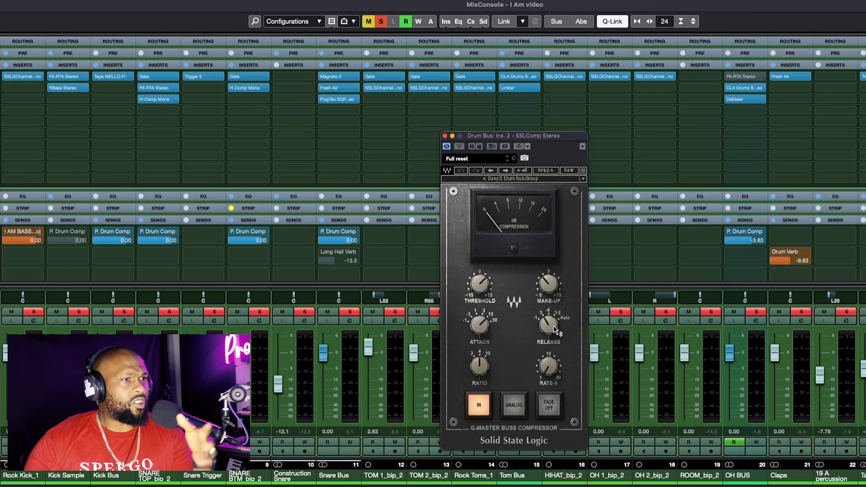
pyautogui.moveTo(486, 373)
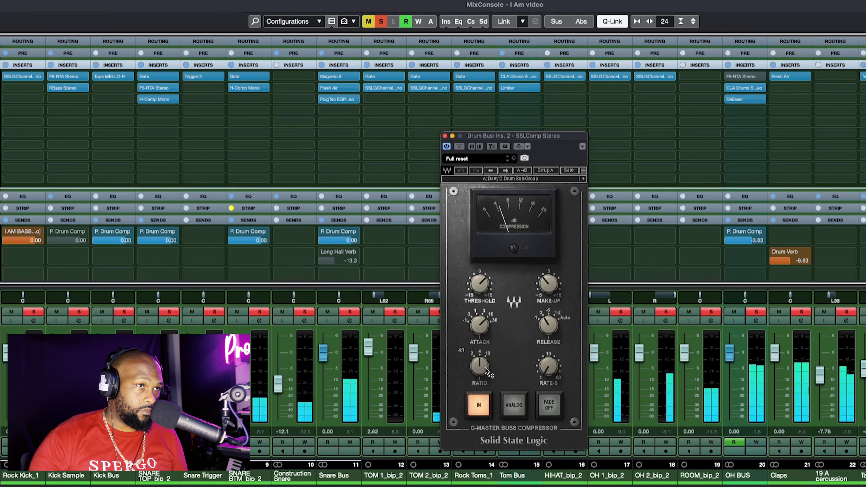
# - Take Rock Kick_1, Kick Sample and Kick Bus out of the solo, play back while watching the SSLComp meter, and restore the kicks
pyautogui.hscroll(-3, 375, 303)
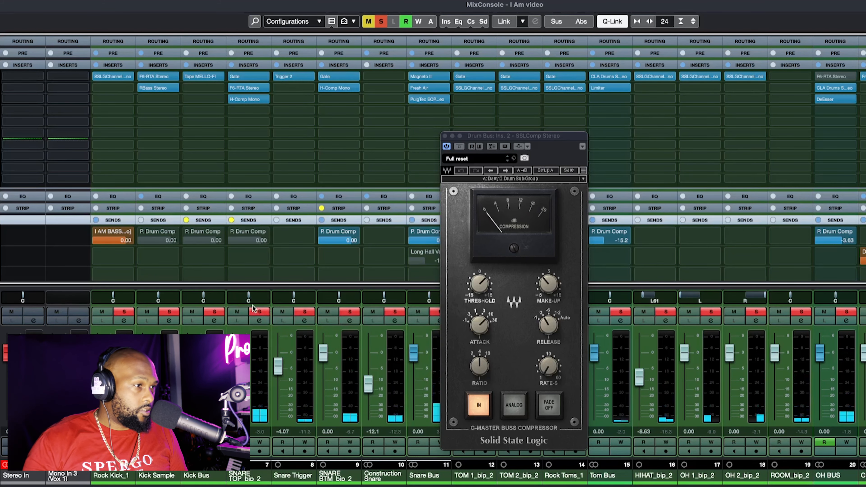
pyautogui.click(194, 311)
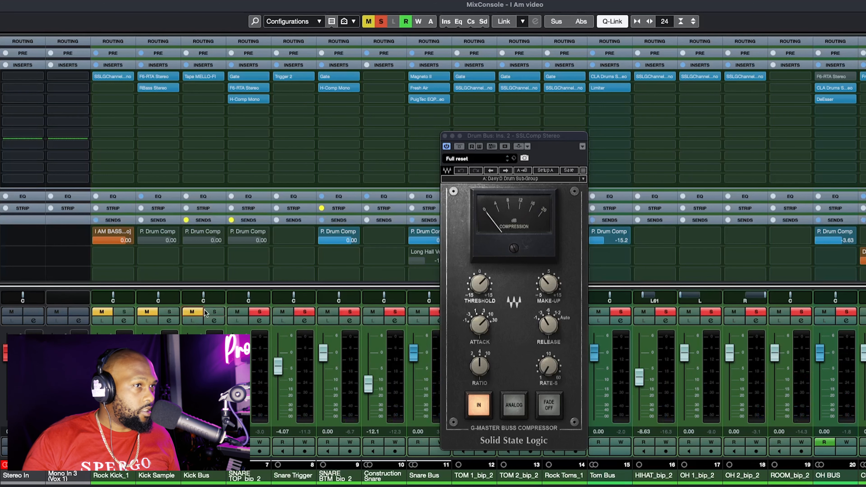
pyautogui.press('space')
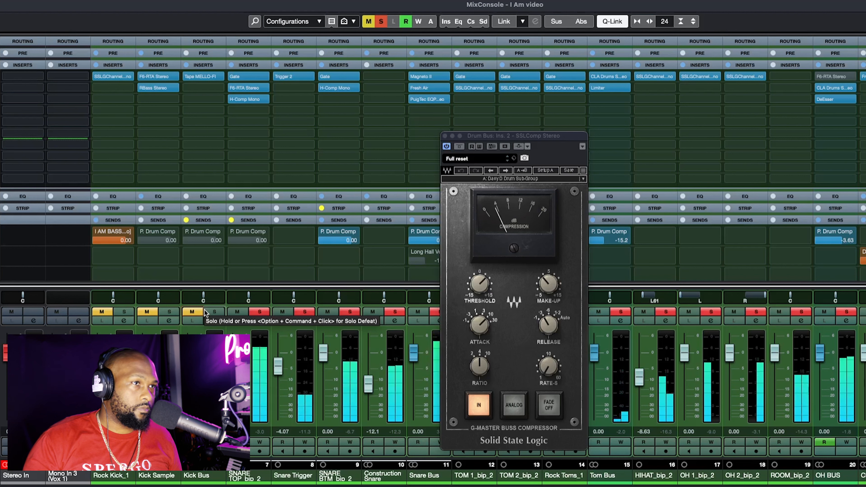
pyautogui.click(192, 312)
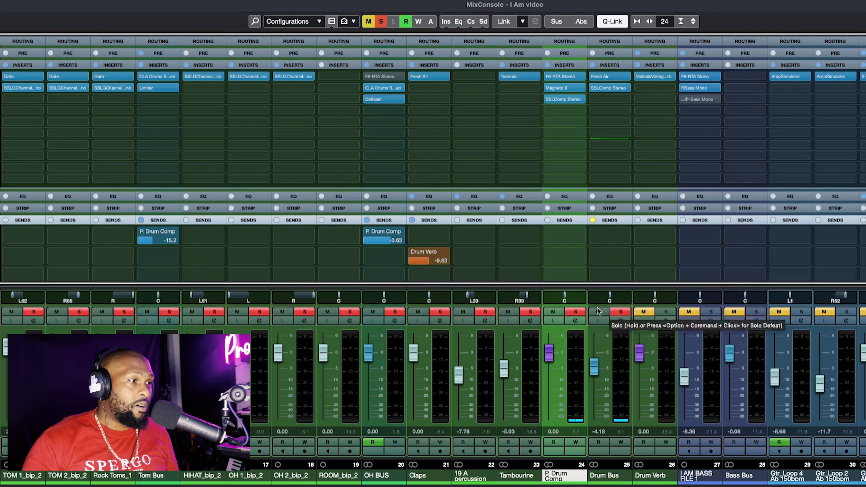
# - Review the P. Drum Comp sends across the drum channels and add the Drum Verb channel to the solo
pyautogui.hscroll(-6, 549, 320)
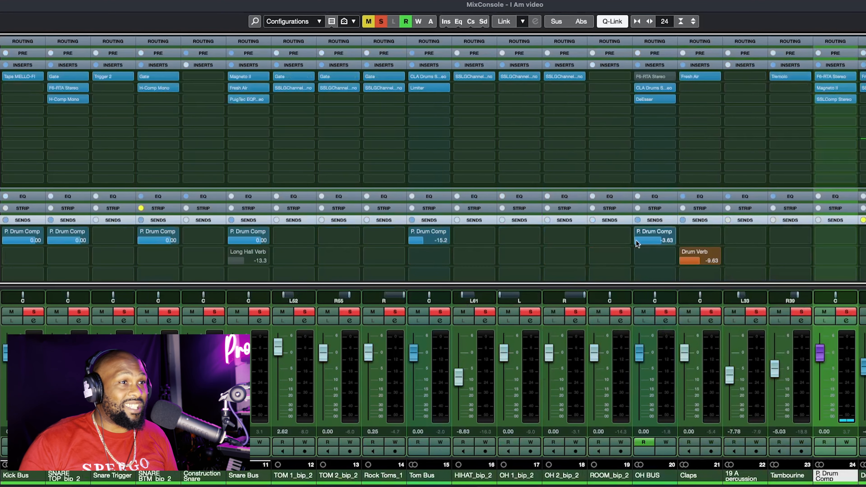
pyautogui.hscroll(-4, 628, 319)
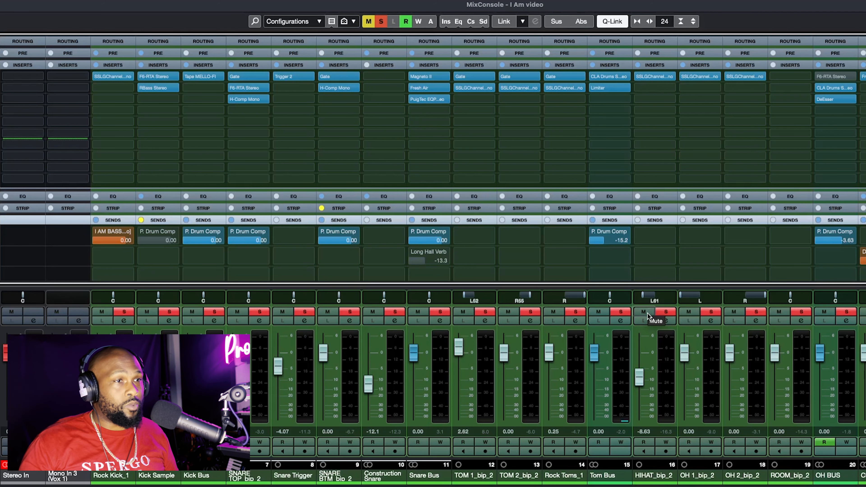
pyautogui.hscroll(5, 647, 317)
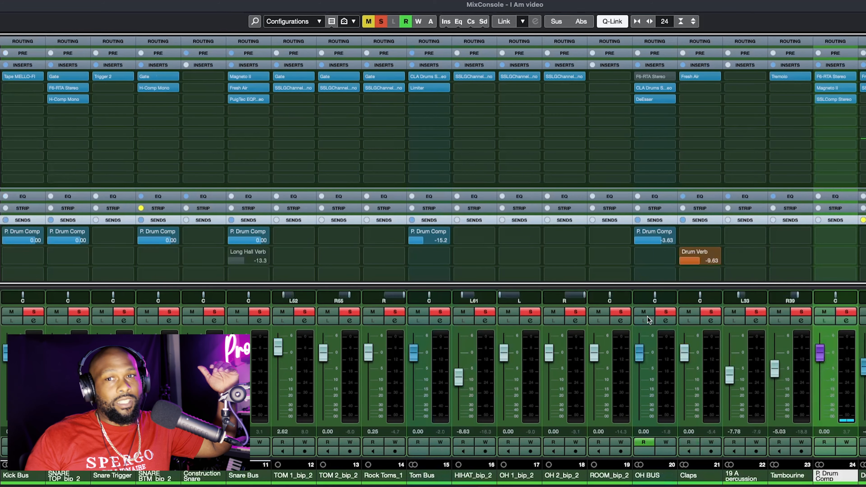
pyautogui.hscroll(5, 647, 320)
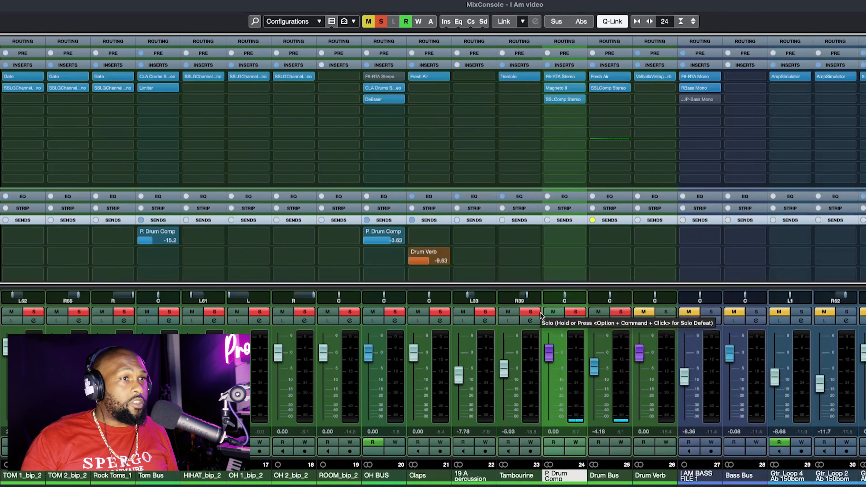
pyautogui.click(644, 312)
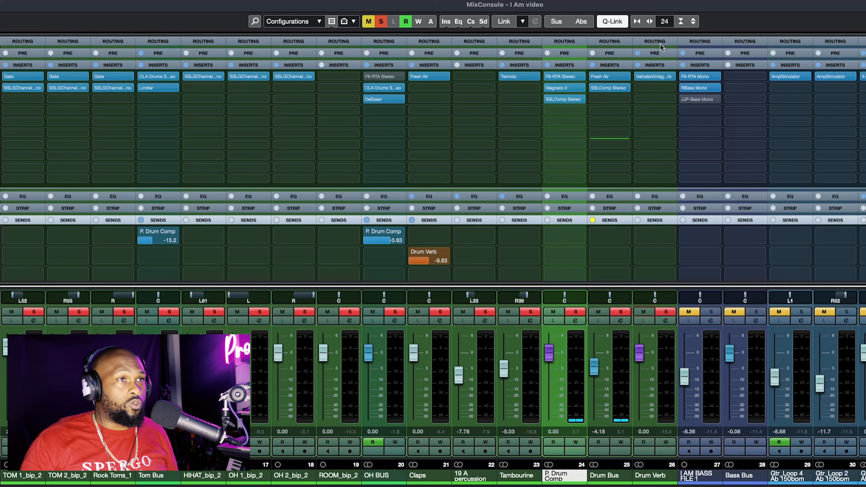
# - Open the ValhallaVintageVerb insert on Drum Verb, examine its settings including the high-cut and low-cut EQ, and close it
pyautogui.click(648, 78)
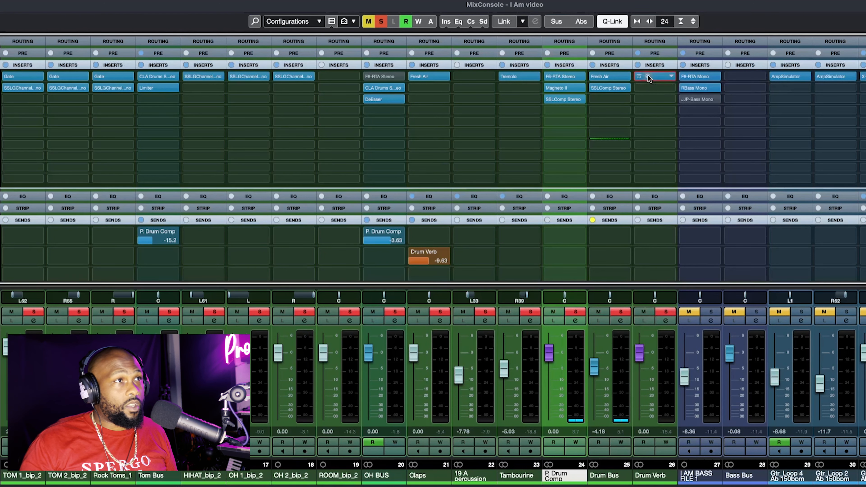
pyautogui.click(648, 78)
pyautogui.moveTo(656, 131); pyautogui.dragTo(623, 133)
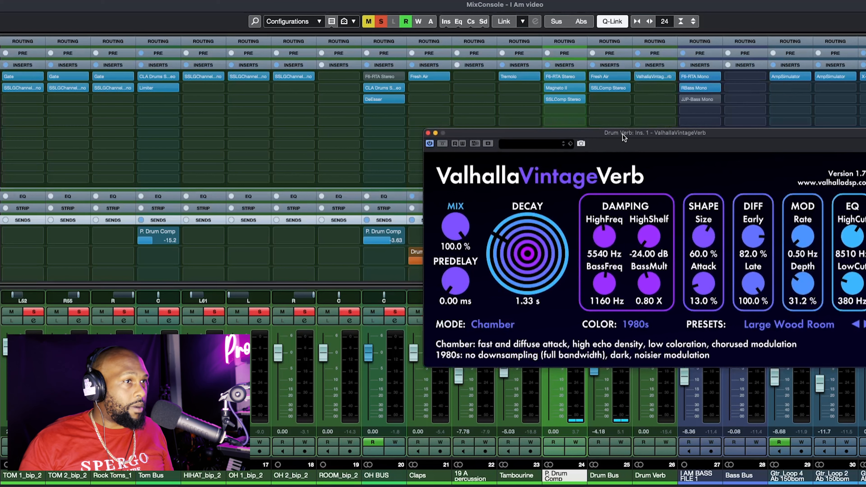
pyautogui.moveTo(622, 133); pyautogui.dragTo(444, 152)
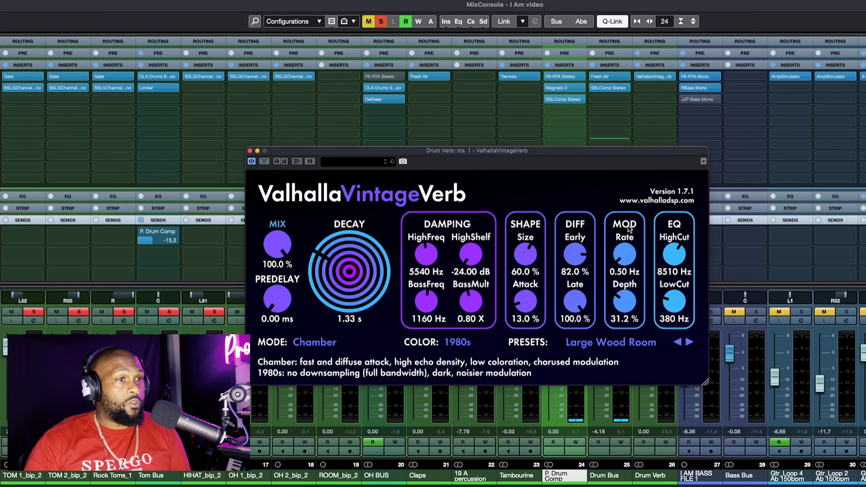
pyautogui.moveTo(668, 307); pyautogui.dragTo(669, 303)
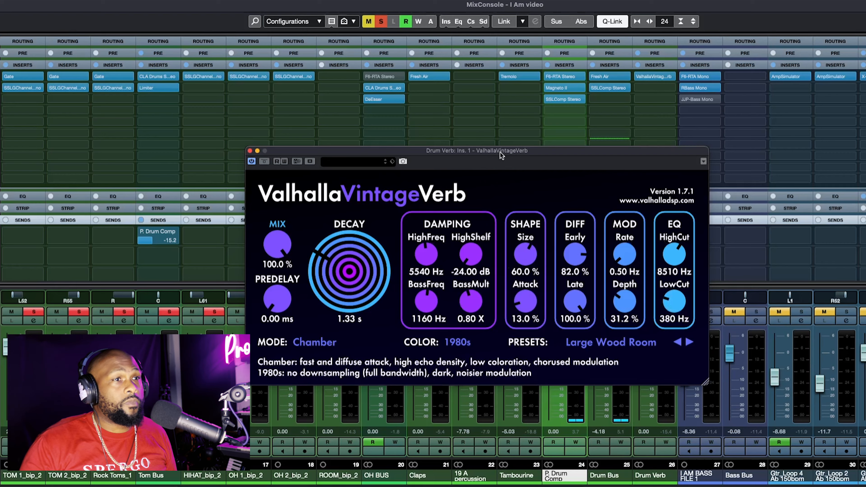
pyautogui.moveTo(500, 152); pyautogui.dragTo(493, 131)
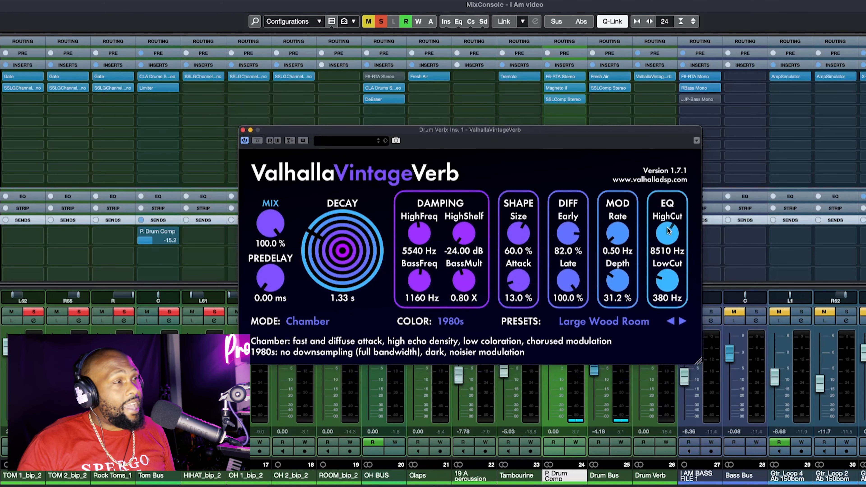
pyautogui.click(244, 130)
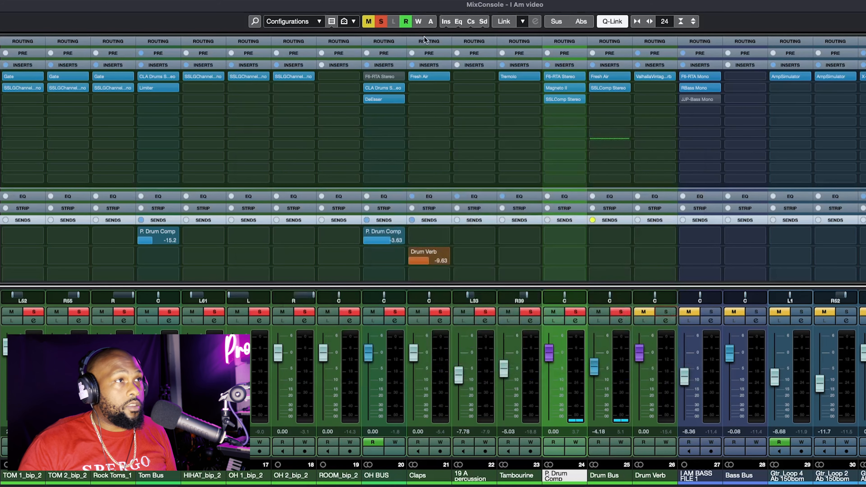
# - Play back only the Claps and Drum Verb channels in solo, and clear all solos
pyautogui.click(664, 313)
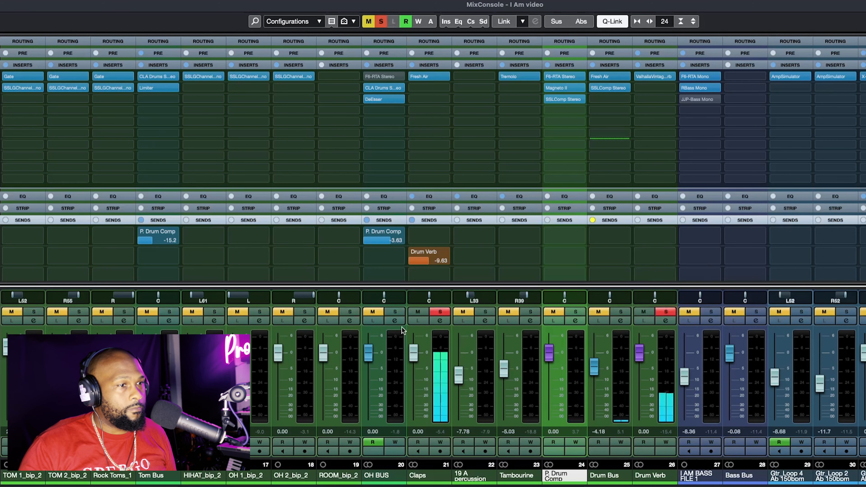
pyautogui.hscroll(-10, 330, 318)
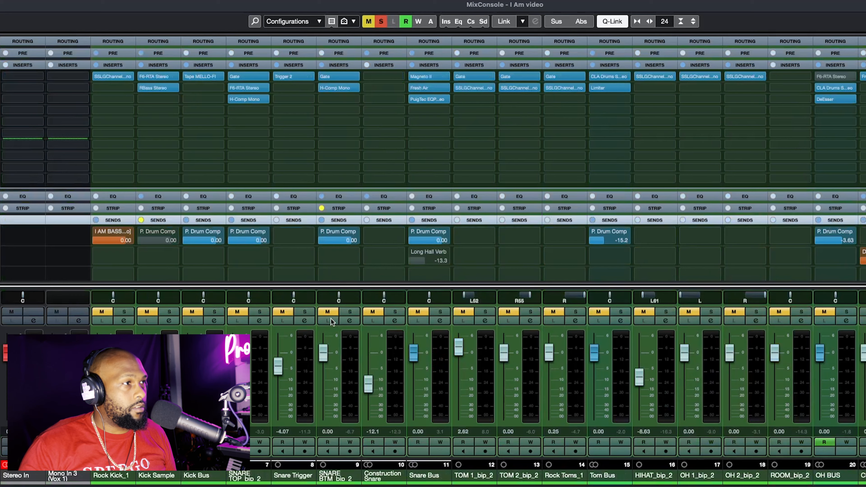
pyautogui.hscroll(3, 330, 319)
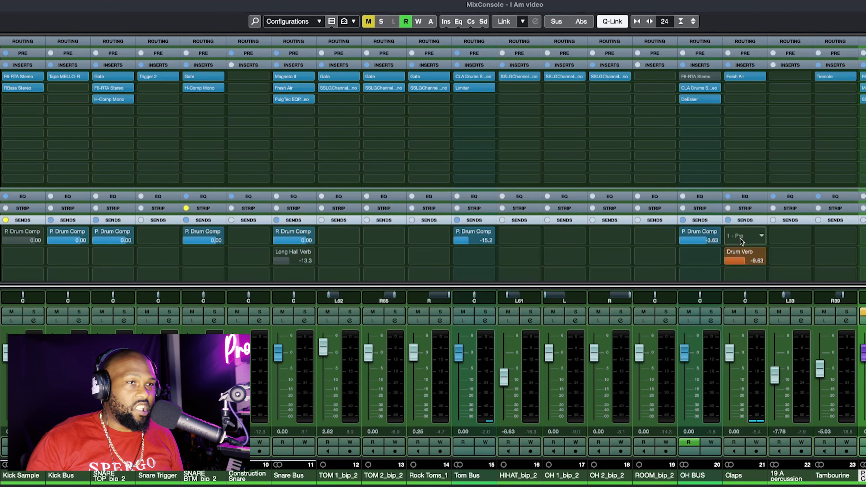
# - Solo Claps repeatedly during playback, check its Drum Verb send, and clear the solo
pyautogui.click(756, 312)
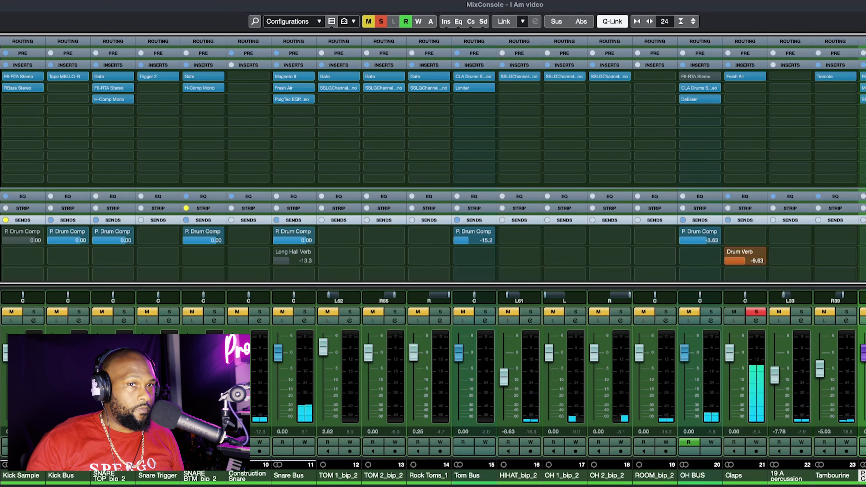
pyautogui.click(757, 311)
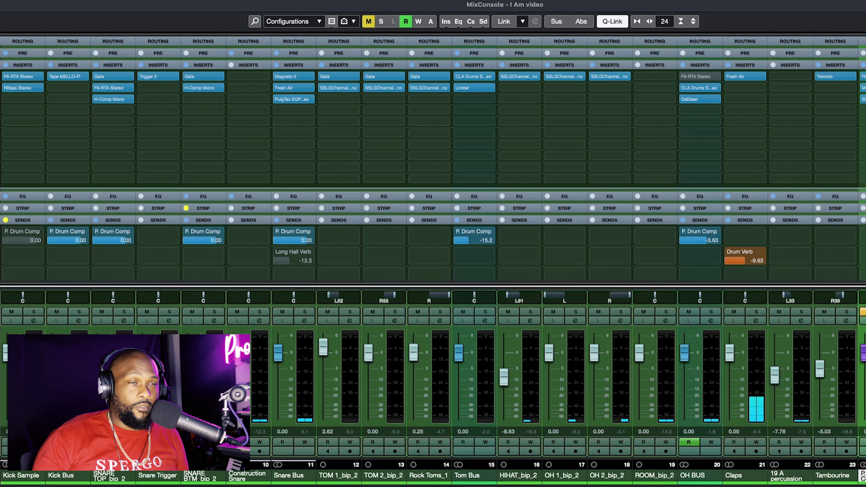
pyautogui.click(756, 312)
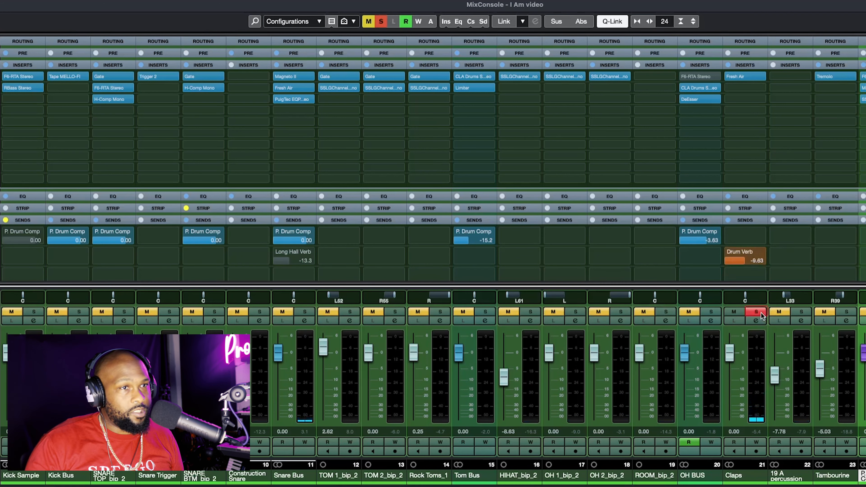
pyautogui.click(728, 251)
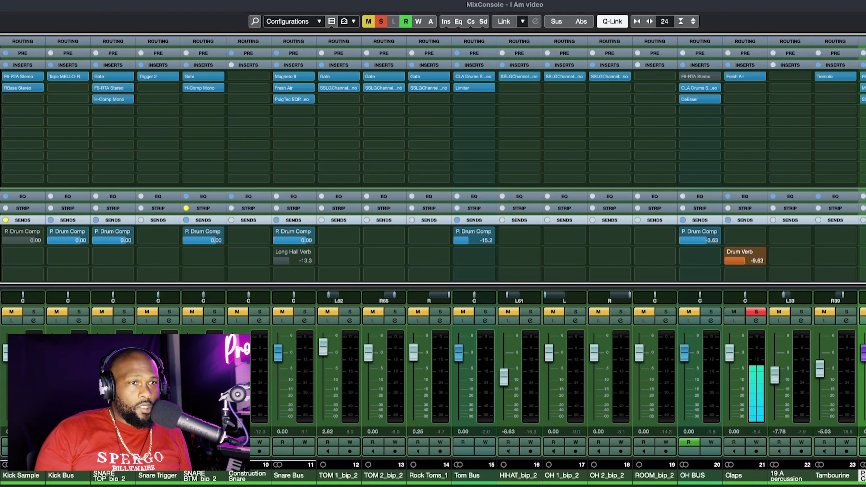
pyautogui.click(757, 313)
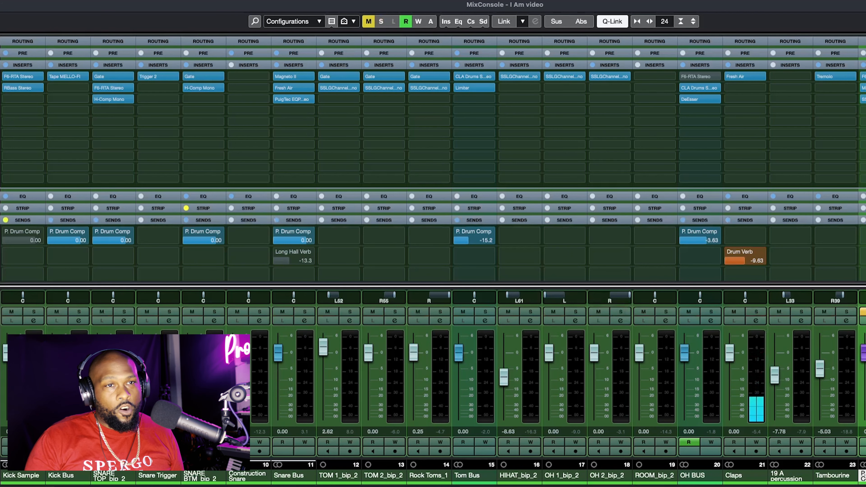
pyautogui.hscroll(-2, 434, 243)
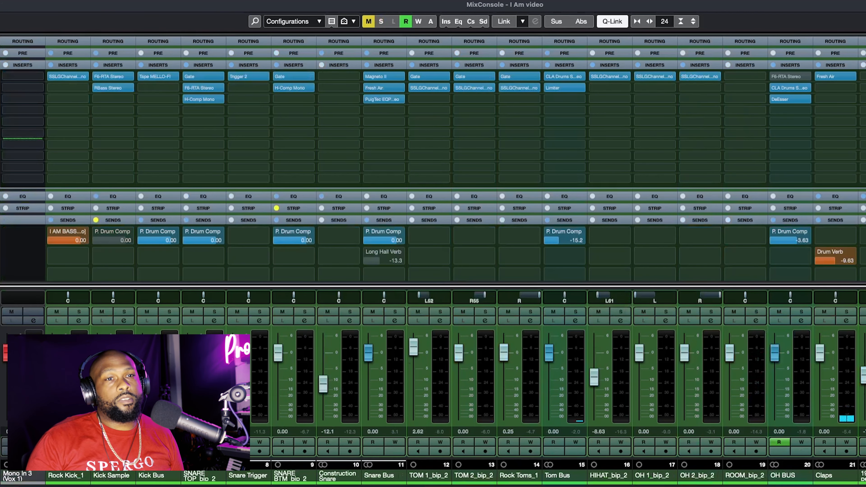
pyautogui.hscroll(-1, 433, 243)
pyautogui.hscroll(2, 433, 243)
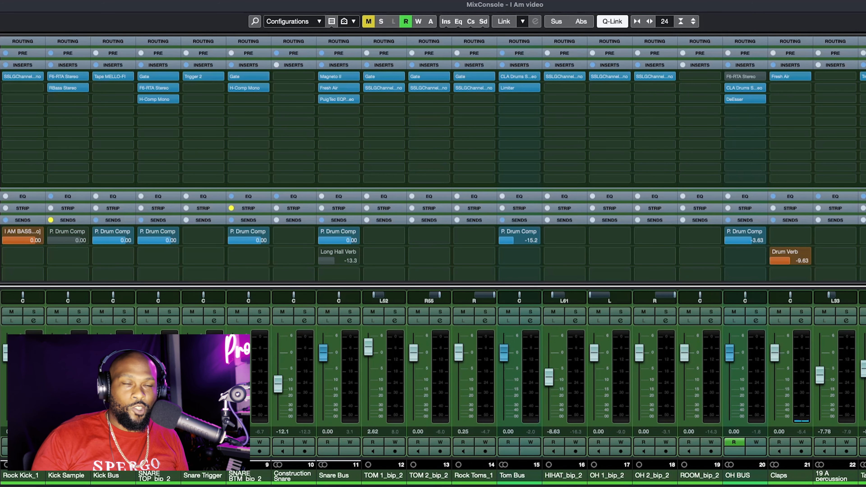
pyautogui.hscroll(-2, 433, 244)
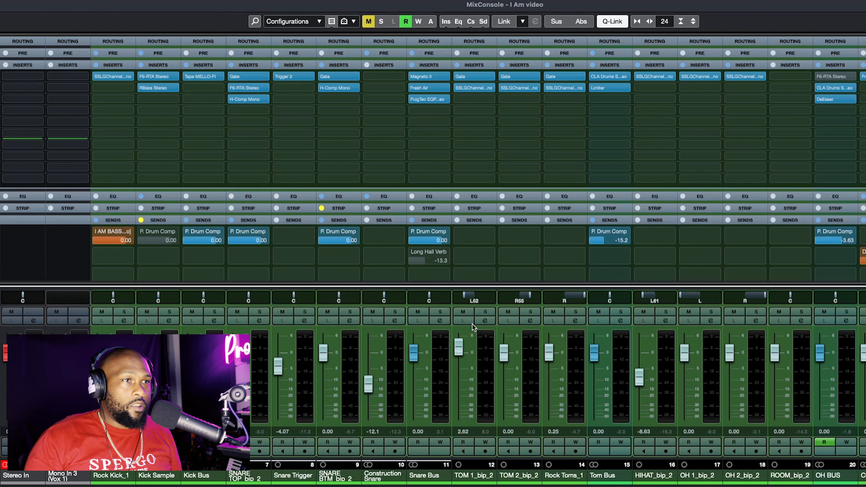
pyautogui.hscroll(10, 473, 323)
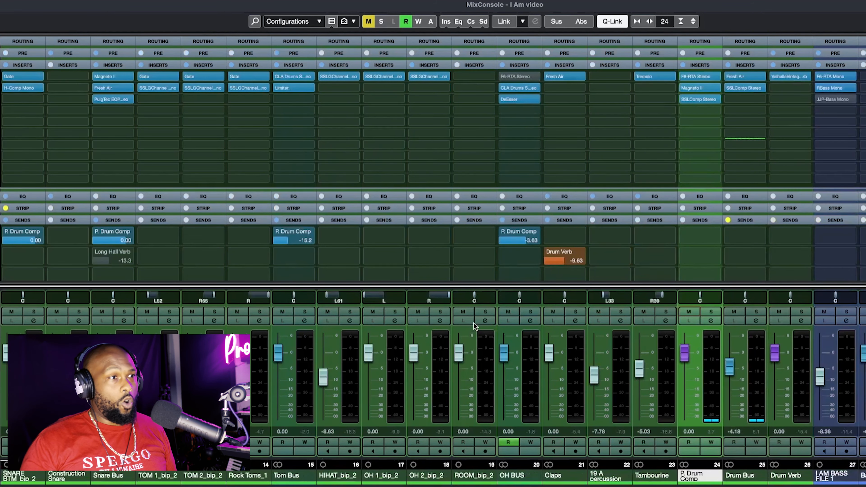
pyautogui.hscroll(3, 474, 323)
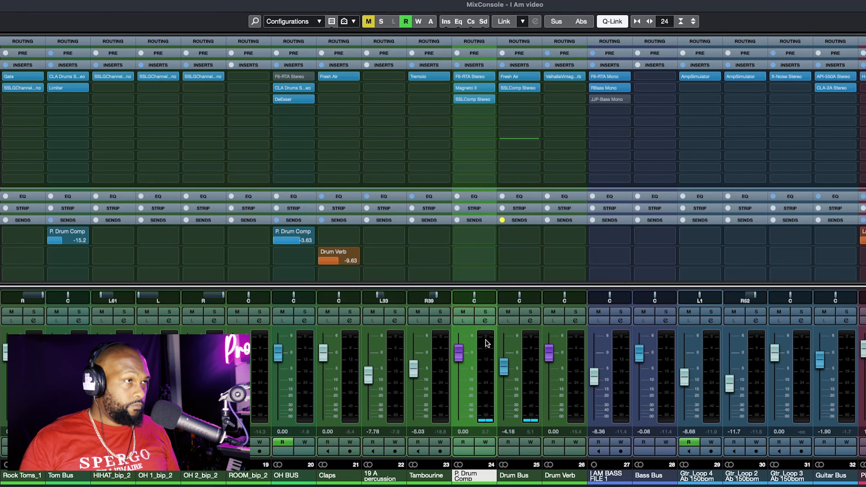
# - Switch to the project window, zoom out on the kick and snare tracks around bar 44, and start playback
pyautogui.press('F3')
pyautogui.scroll(-1, 506, 204)
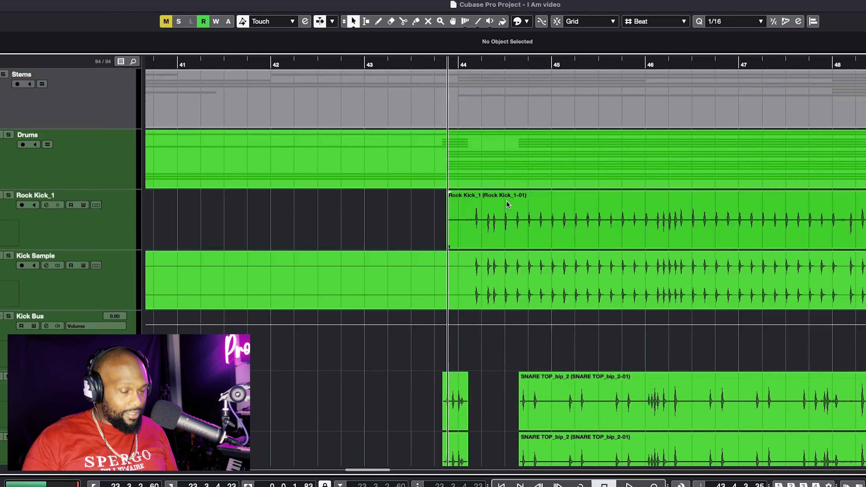
pyautogui.scroll(-2, 507, 204)
pyautogui.scroll(-1, 498, 218)
pyautogui.scroll(-1, 498, 218)
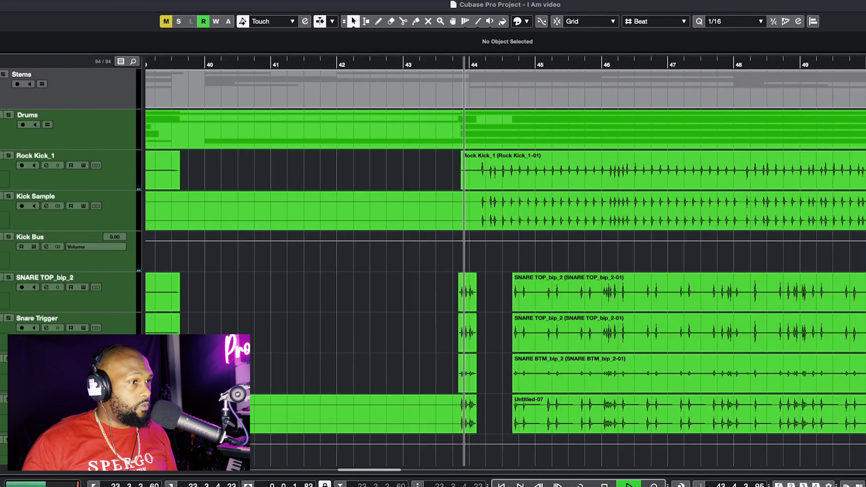
# - Play the drum mix in the MixConsole with P. Drum Comp and all drum channels soloed, and clear all solos
pyautogui.press('F3')
pyautogui.hscroll(-10, 321, 321)
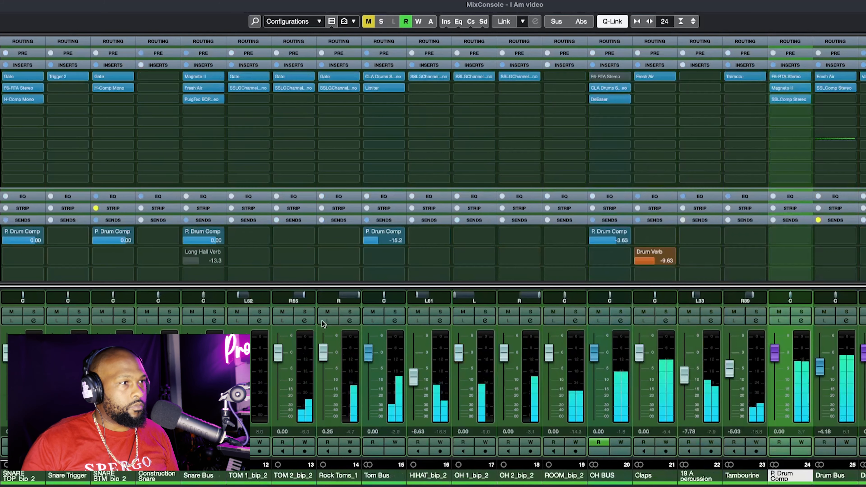
pyautogui.hscroll(-2, 322, 321)
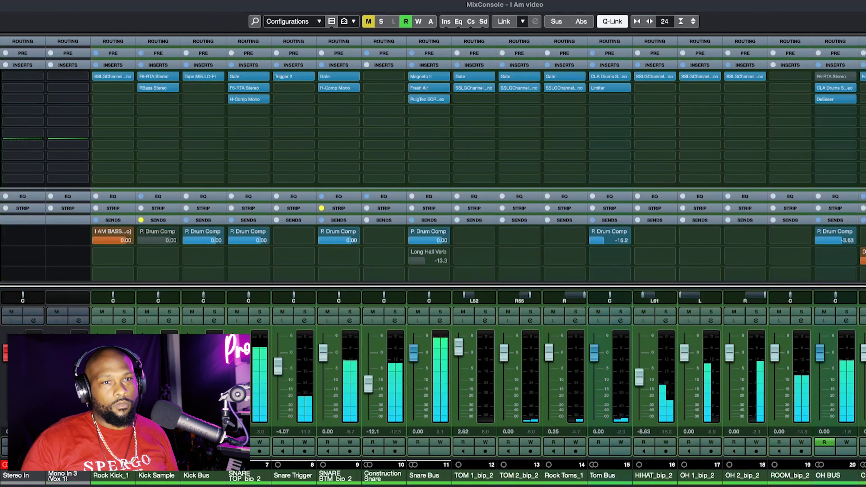
pyautogui.hscroll(4, 433, 239)
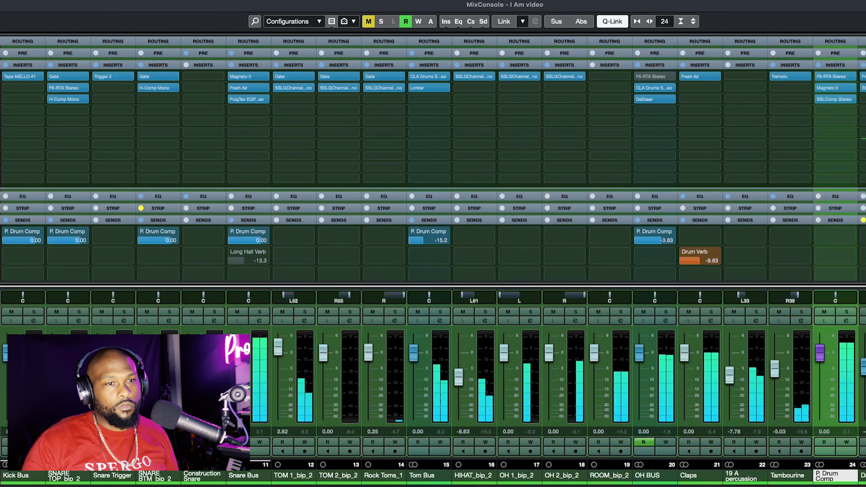
pyautogui.press('s')
pyautogui.click(824, 312)
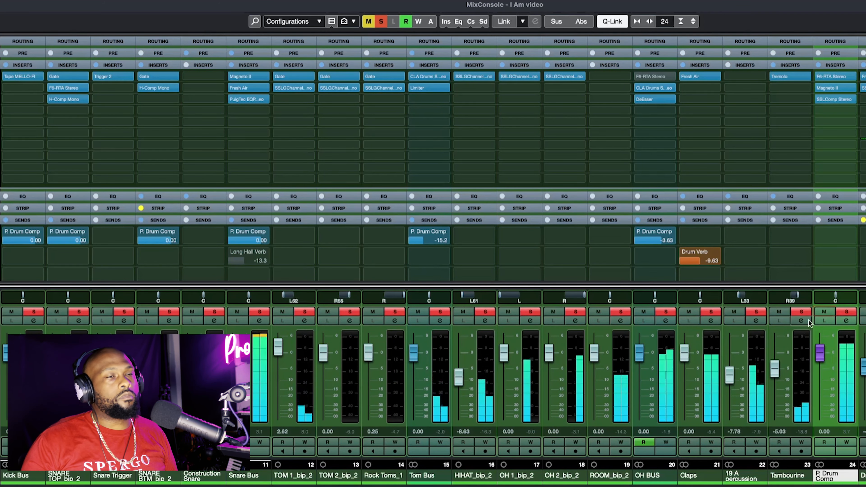
pyautogui.hscroll(-1, 809, 320)
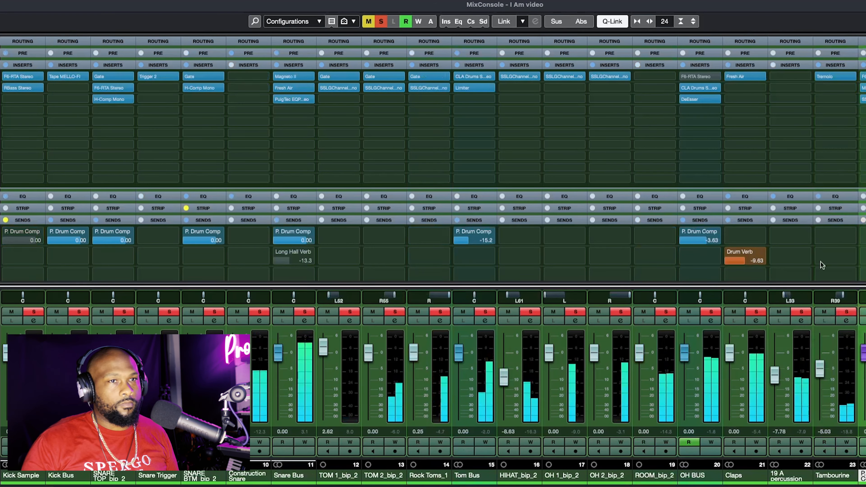
pyautogui.click(381, 22)
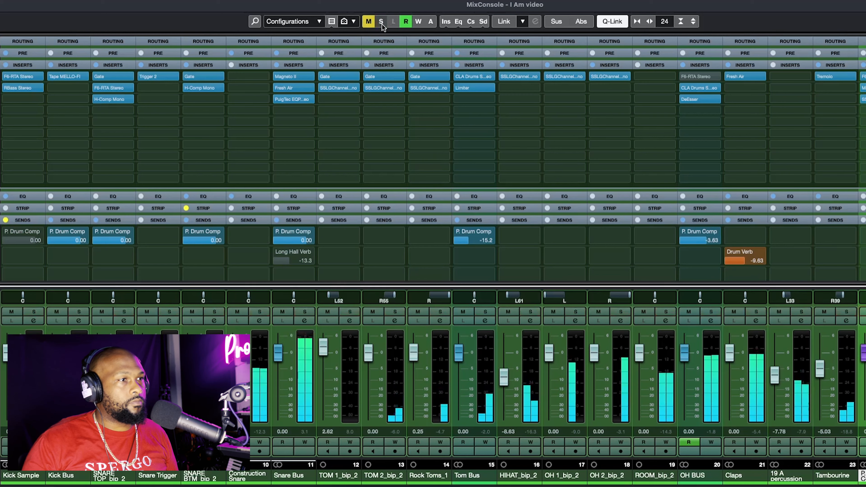
# - Return to the project window, zoom out the timeline over the kick and snare tracks, and turn on Auto-Scroll during playback
pyautogui.press('F3')
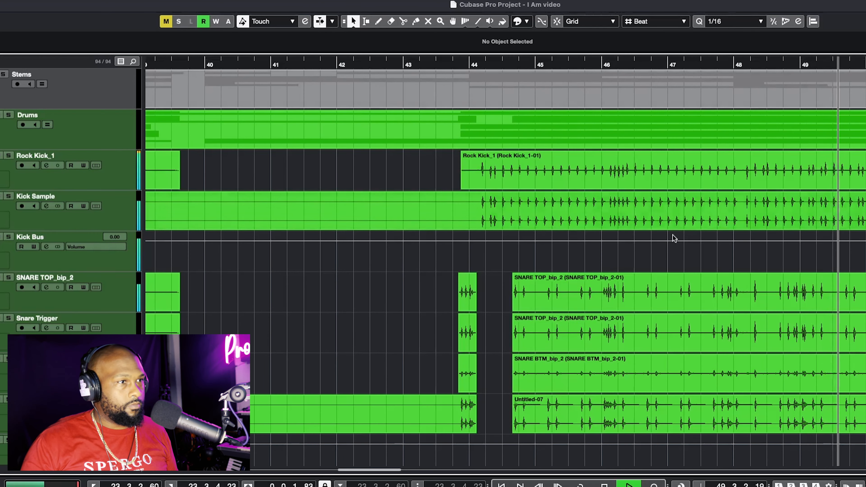
pyautogui.scroll(-4, 744, 224)
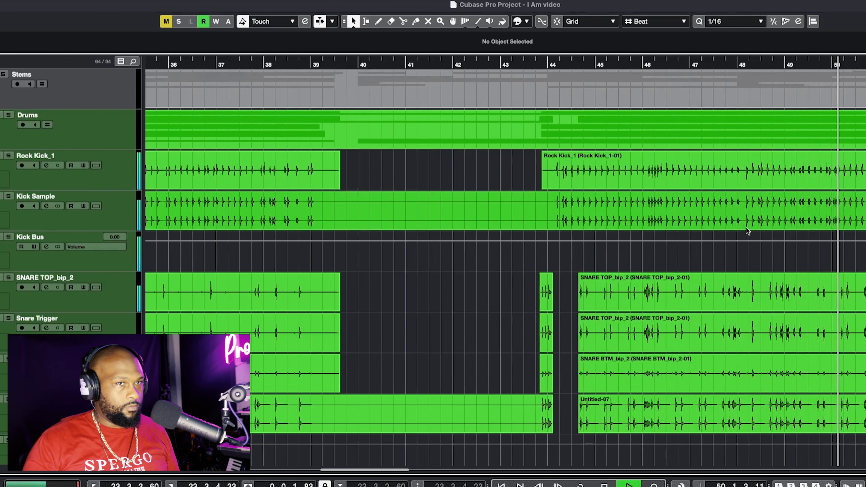
pyautogui.scroll(-1, 781, 236)
pyautogui.press('f')
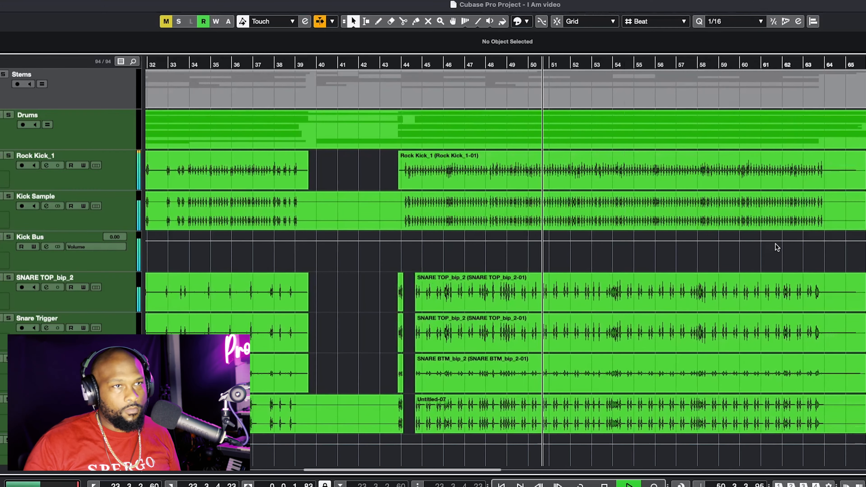
pyautogui.scroll(-2, 643, 281)
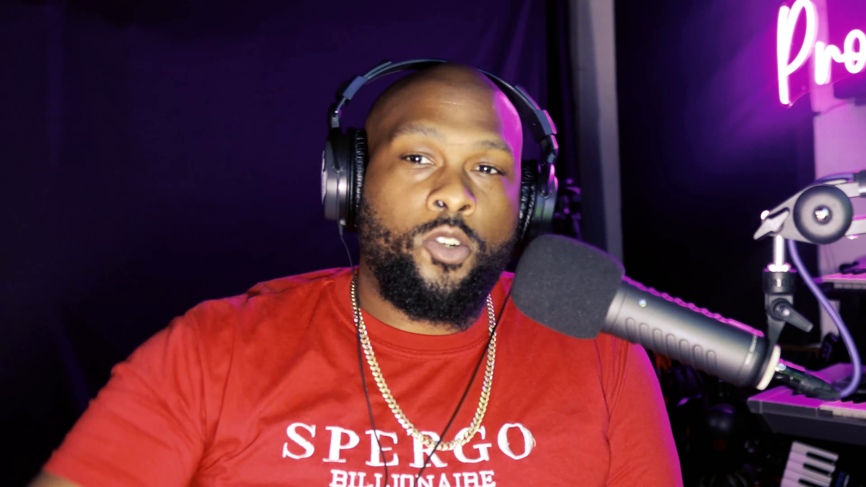